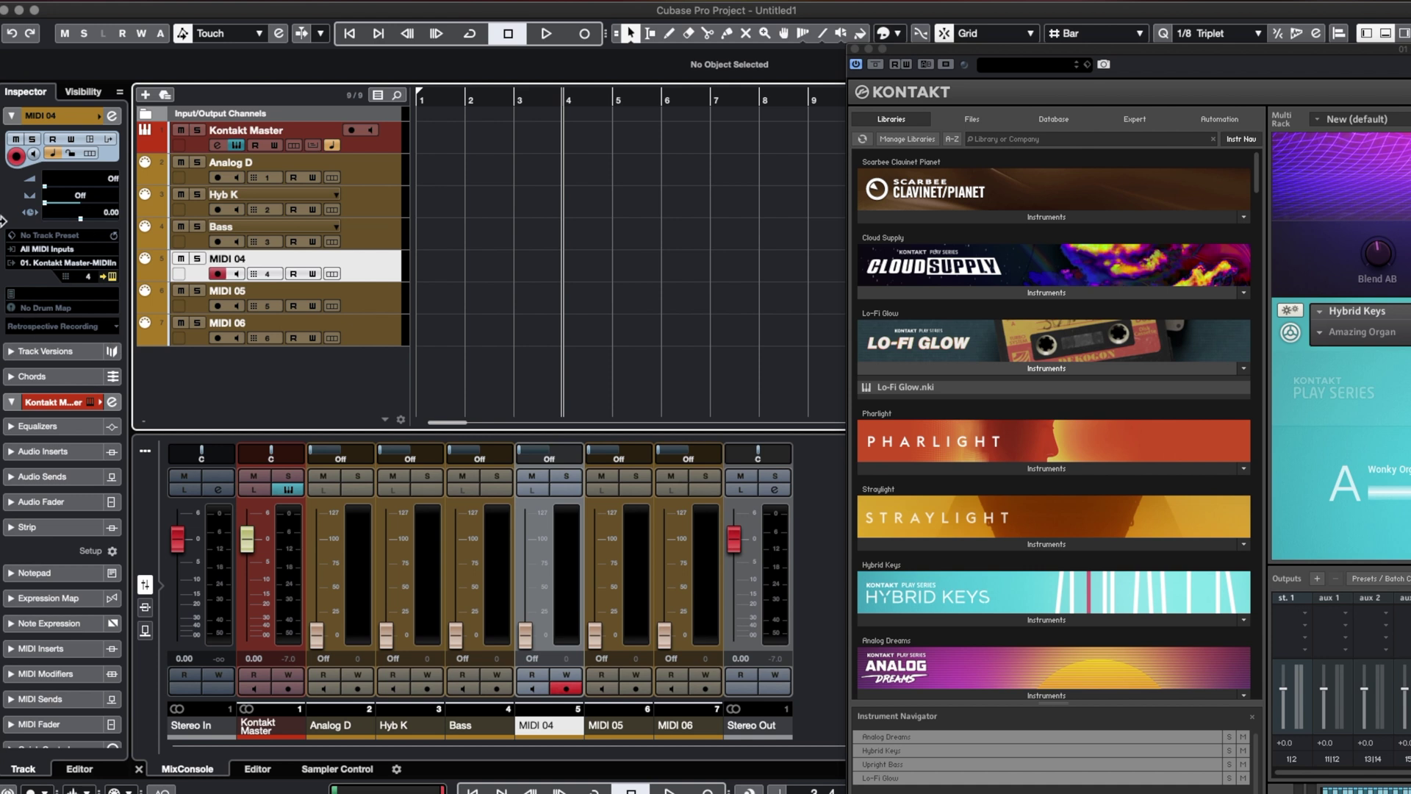
Step: Rename the MIDI 04 track as Lofi and reposition the Kontakt window
double_click(272, 260)
click(1126, 47)
drag(1126, 46, 1105, 25)
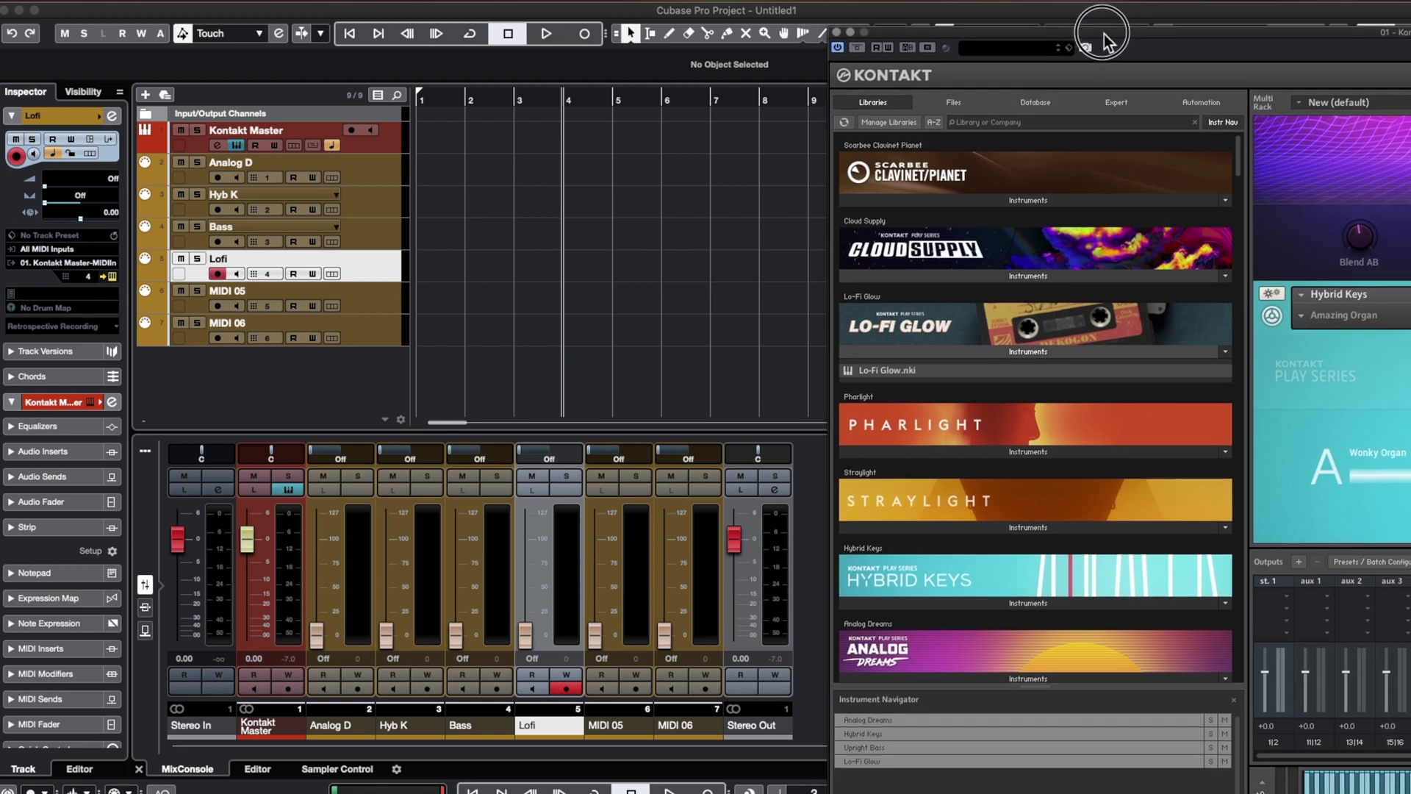
Step: Select the Analog D, Hyb K and Bass tracks one after another to audition their Kontakt instruments
click(143, 195)
click(369, 159)
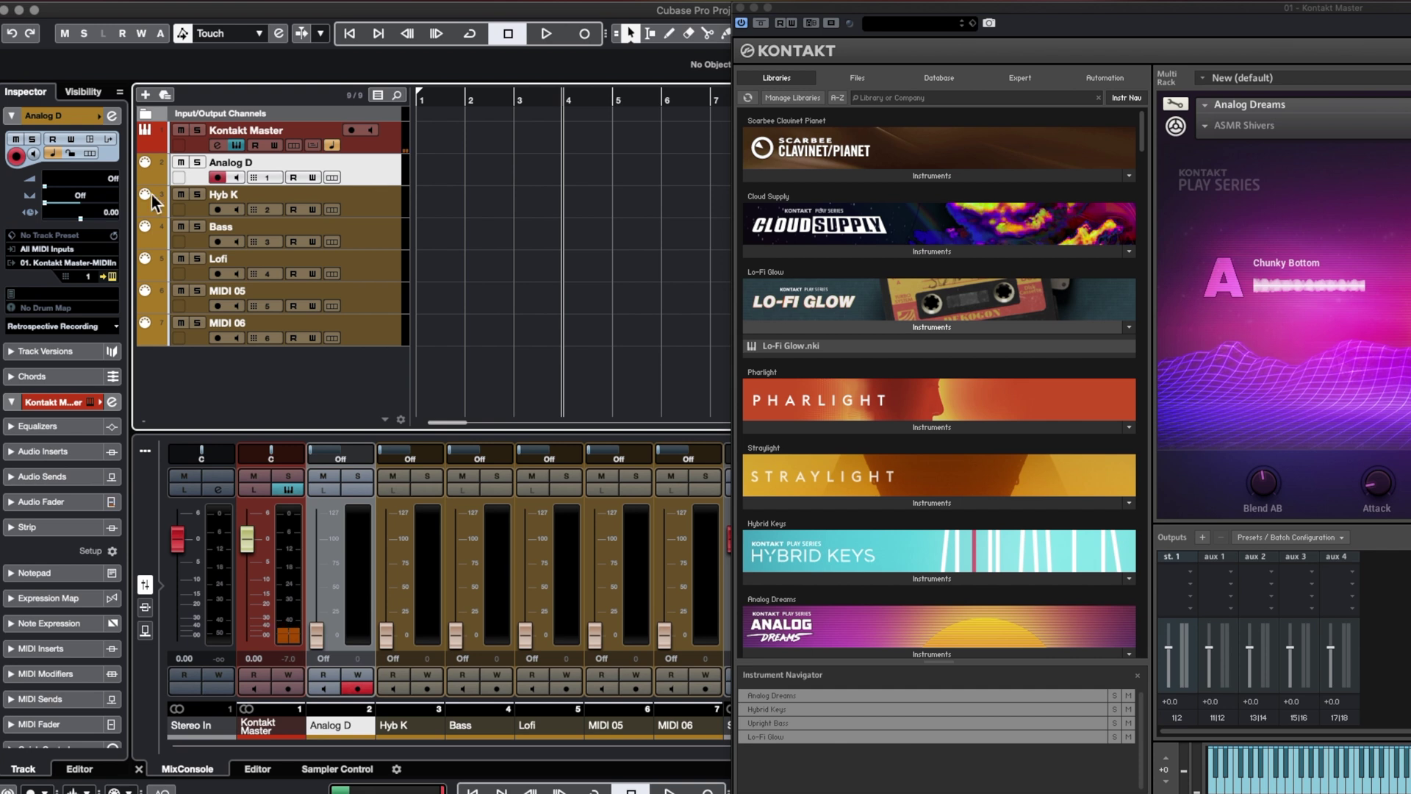
double_click(1205, 4)
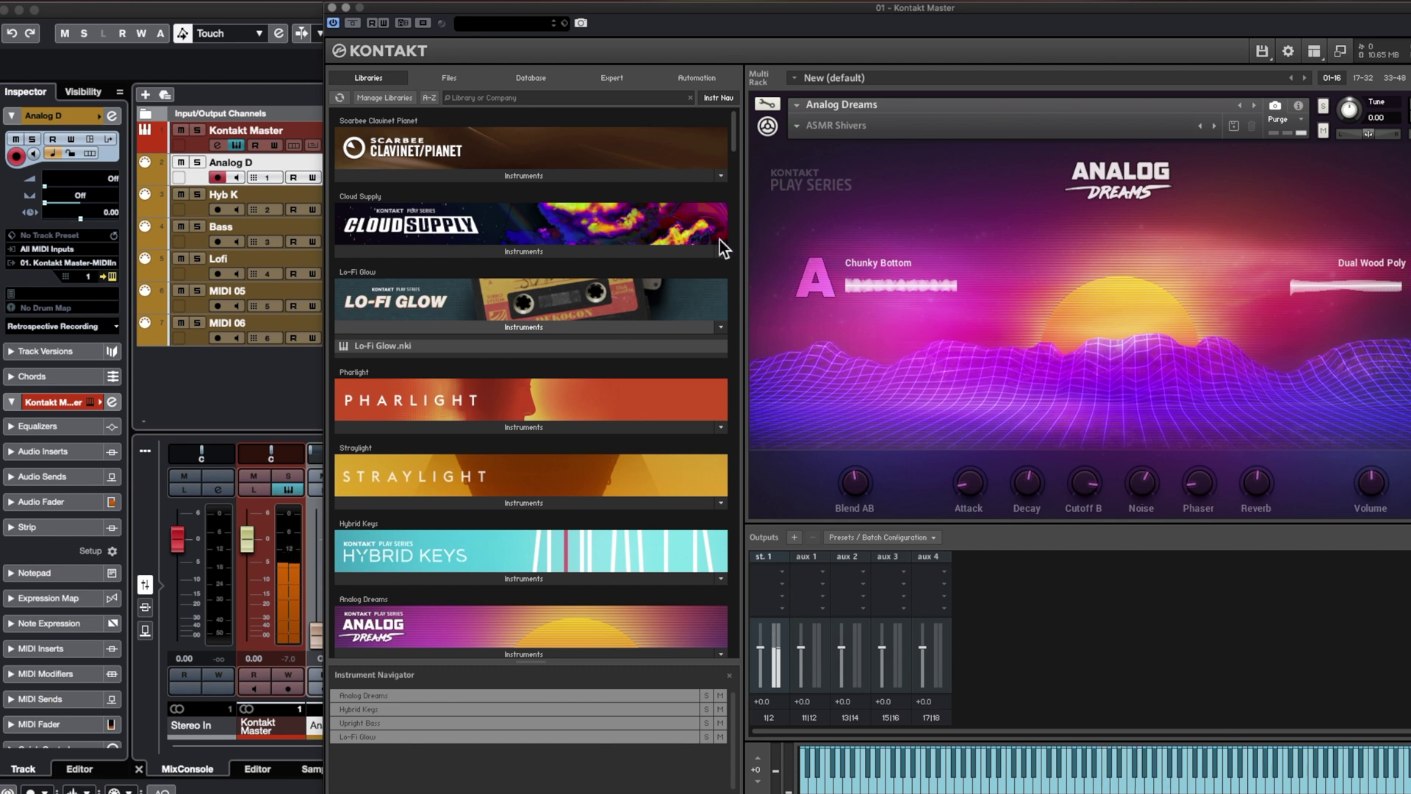
click(209, 213)
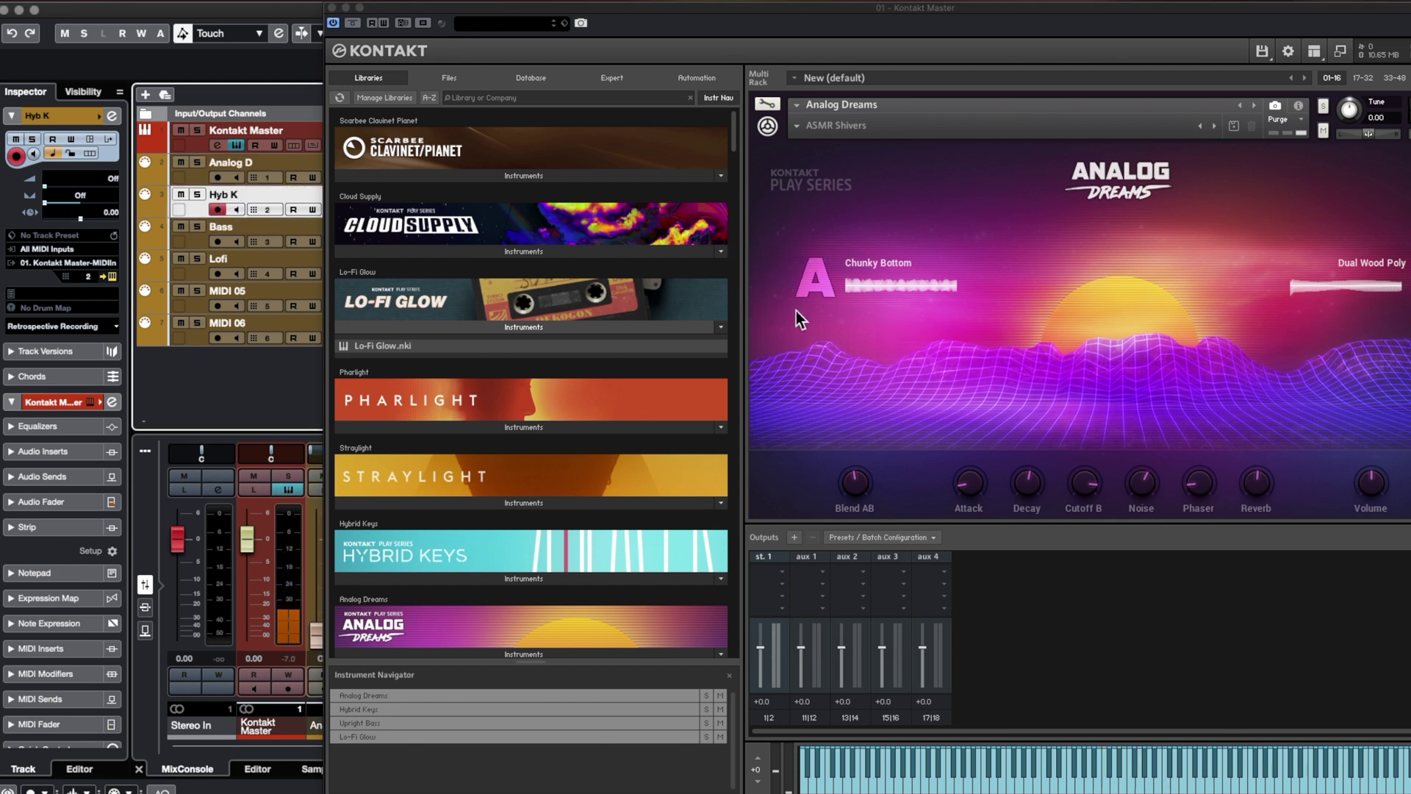
scroll(859, 307, down, 5)
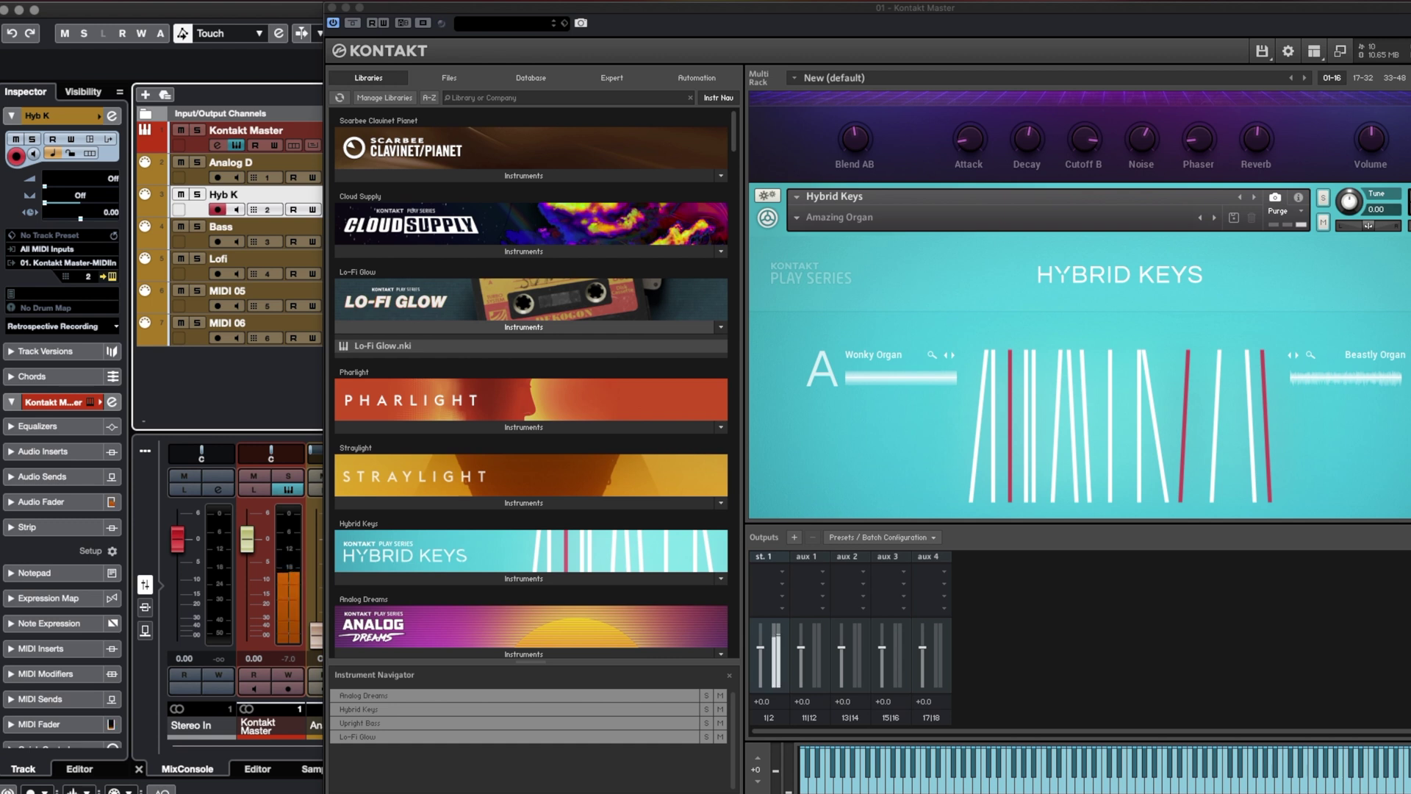
click(221, 227)
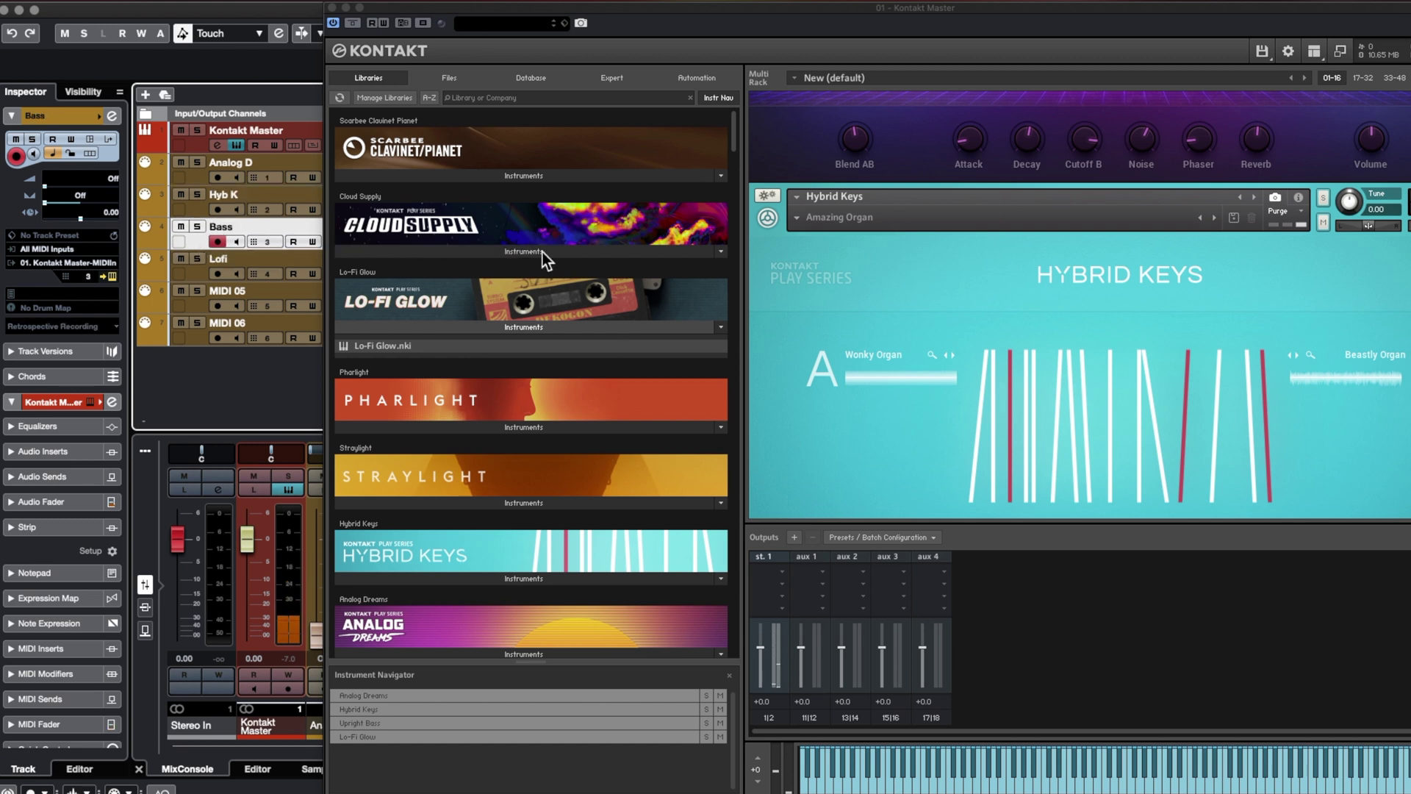
scroll(1011, 270, down, 2)
scroll(1012, 262, down, 7)
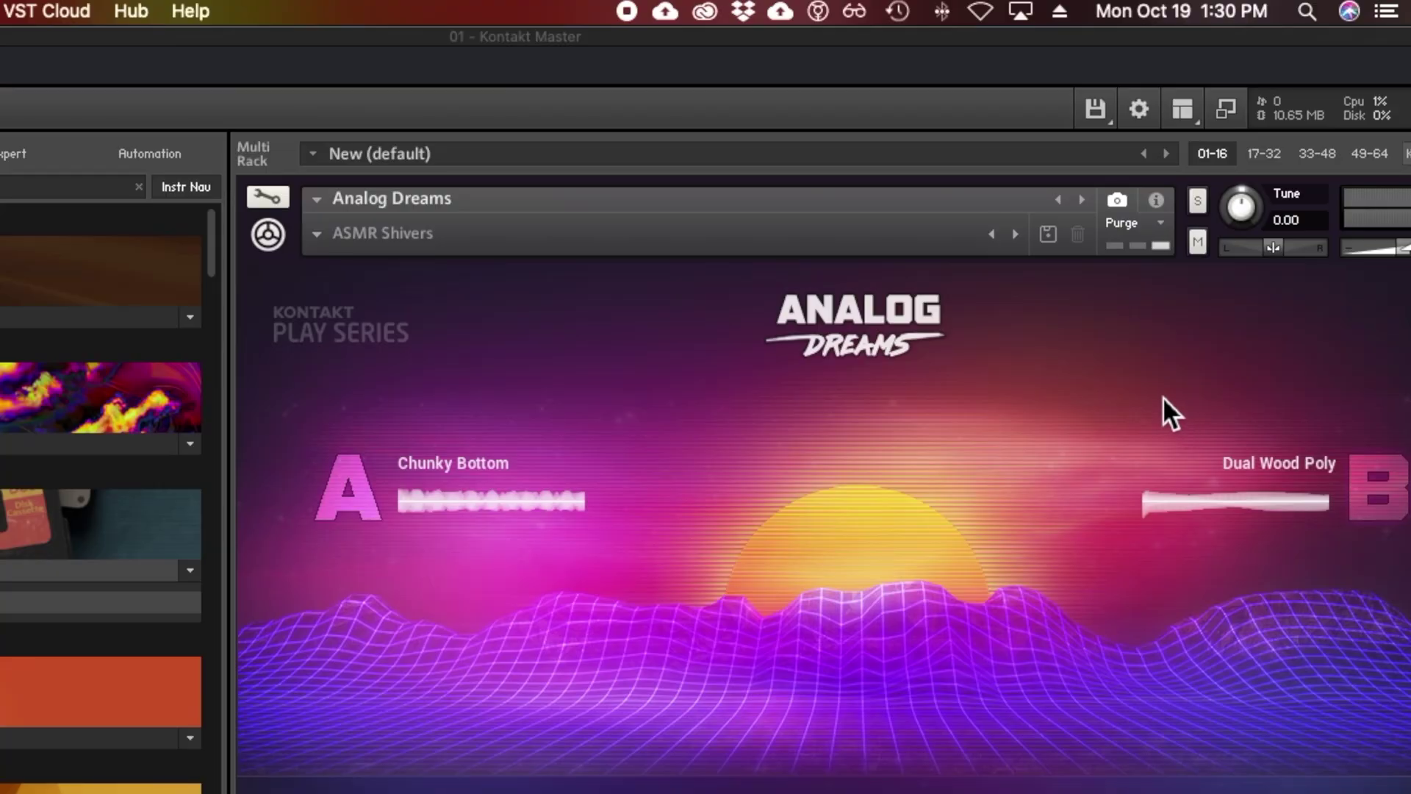
Step: Show the output and MIDI channel details of the Analog Dreams, Hybrid Keys and Upright Bass instruments in the Kontakt rack
click(1155, 200)
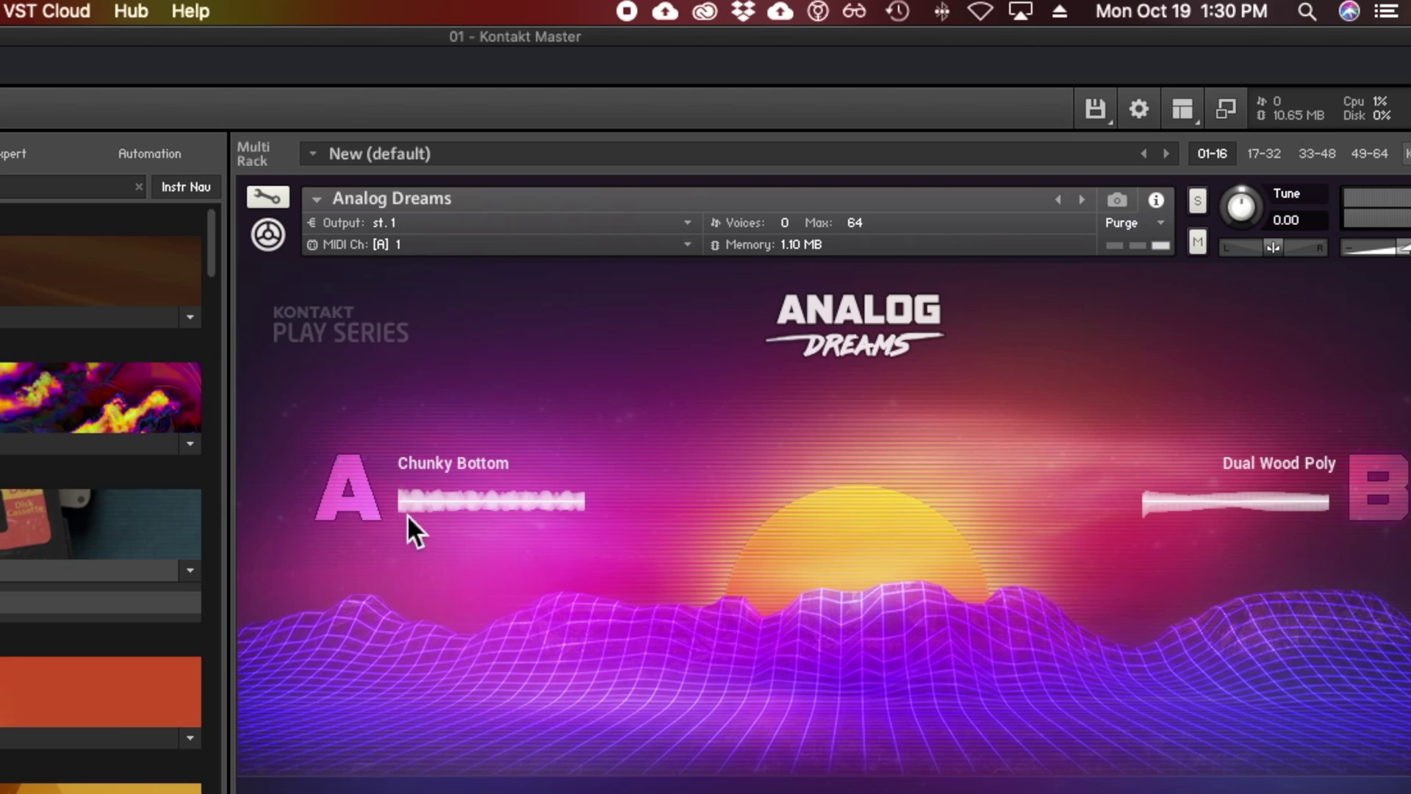
scroll(408, 526, down, 10)
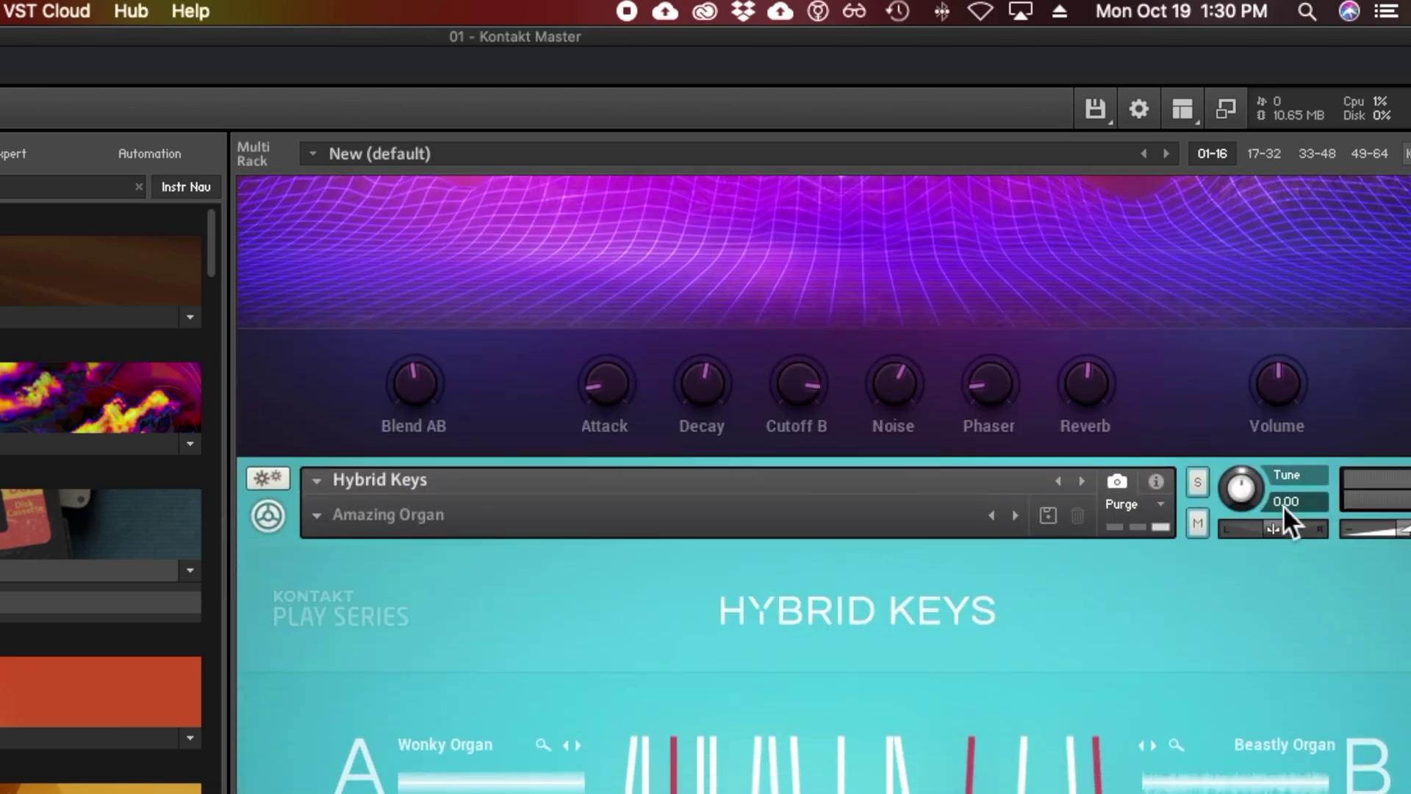
click(1156, 482)
scroll(529, 553, down, 8)
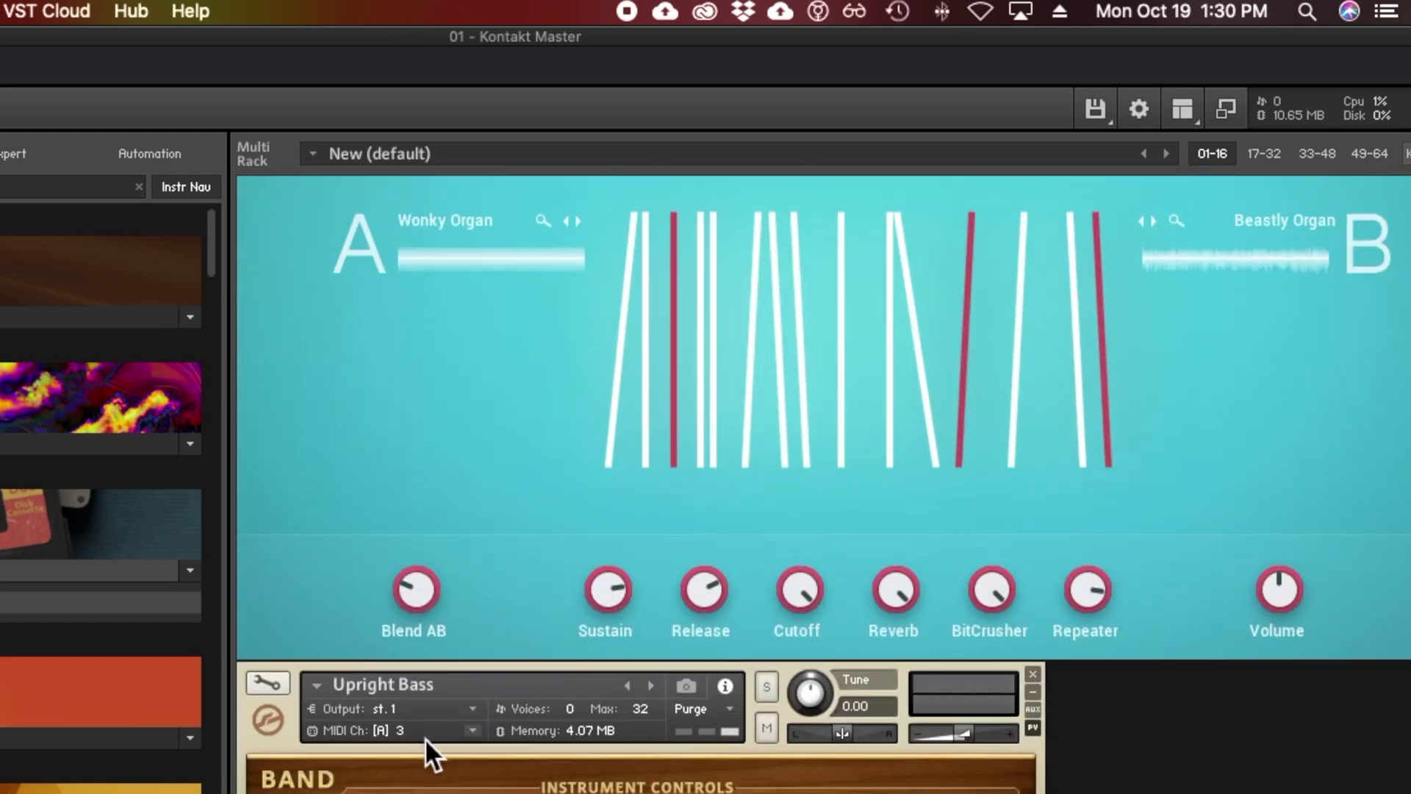
scroll(425, 738, up, 15)
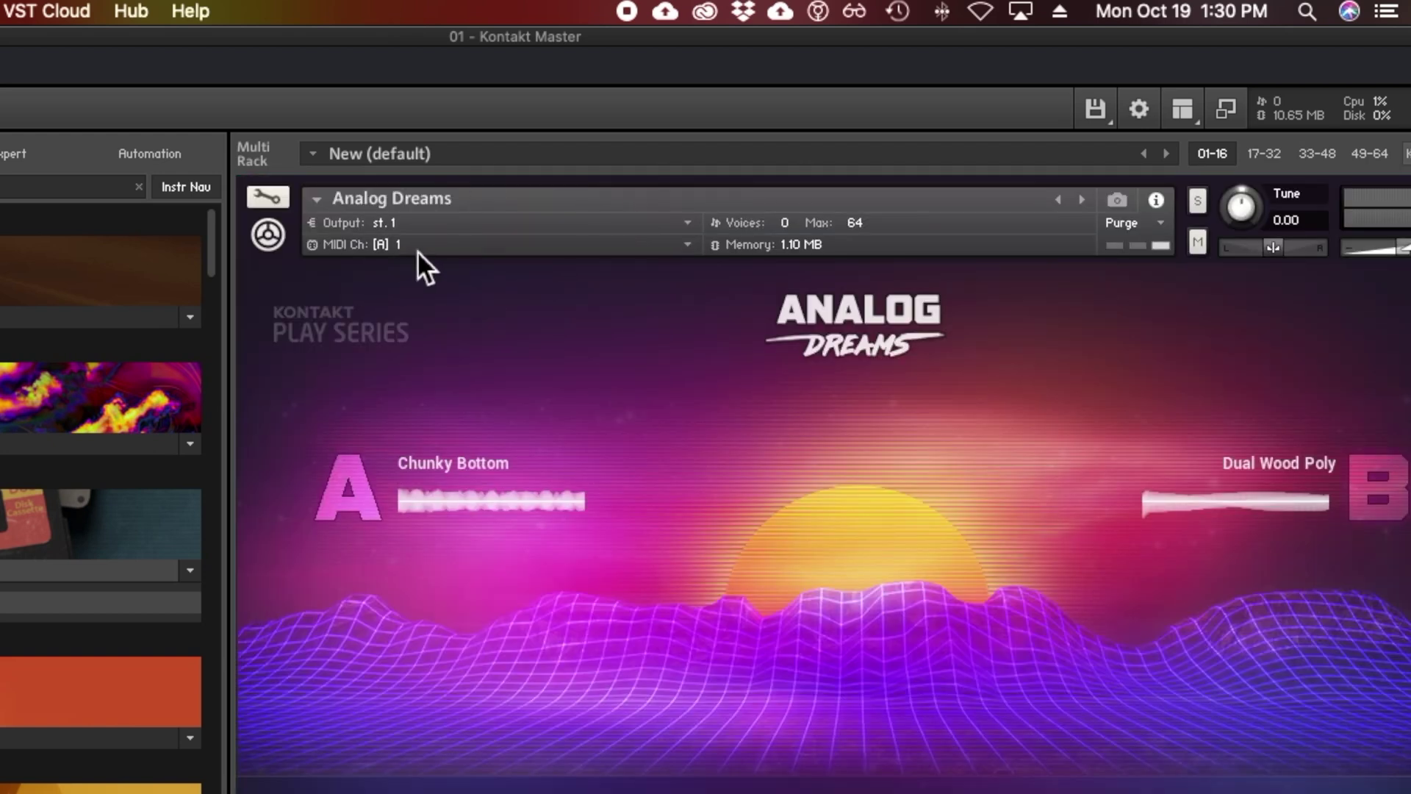
Step: Examine the Port A MIDI channels offered for Analog Dreams, leaving its channel assignment as it is
click(687, 245)
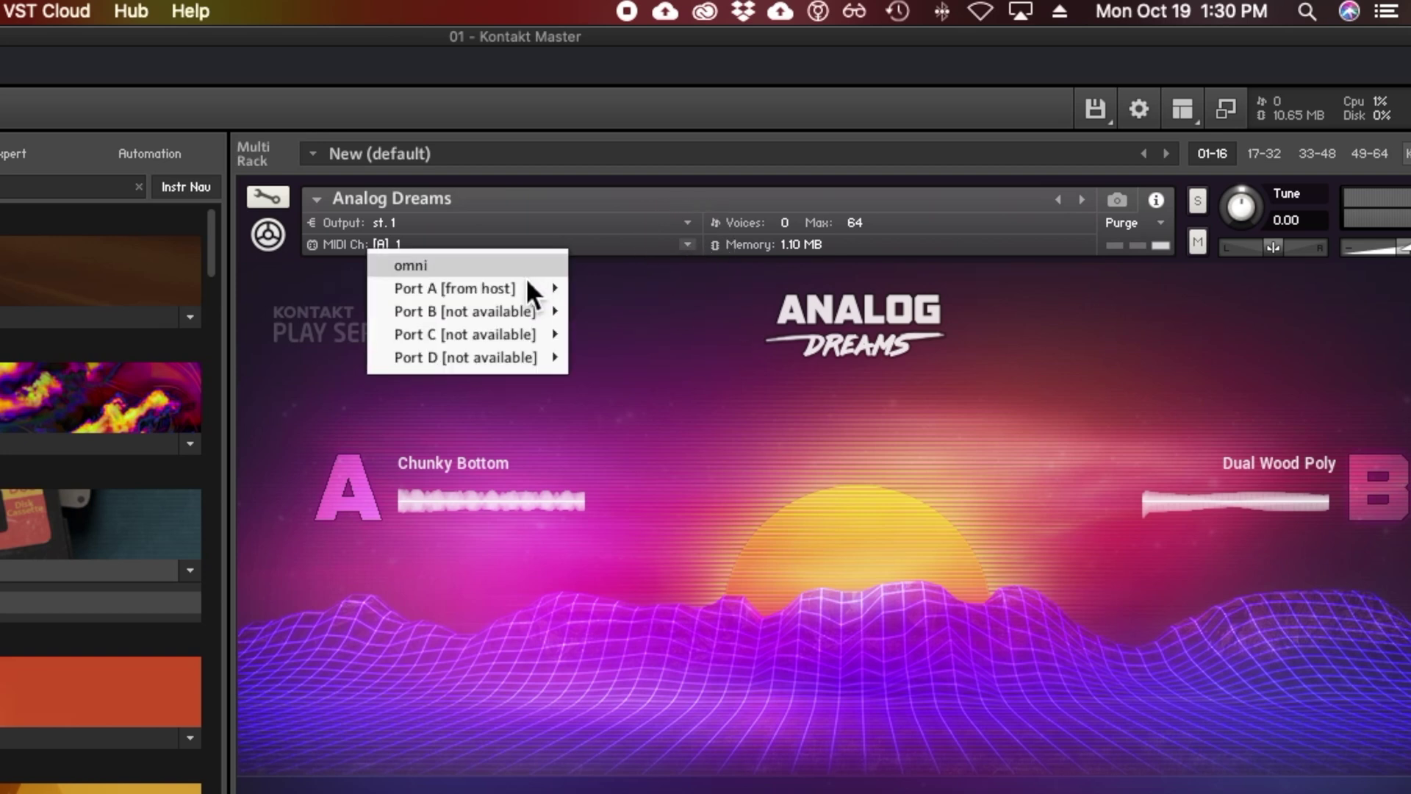
mouse_move(526, 288)
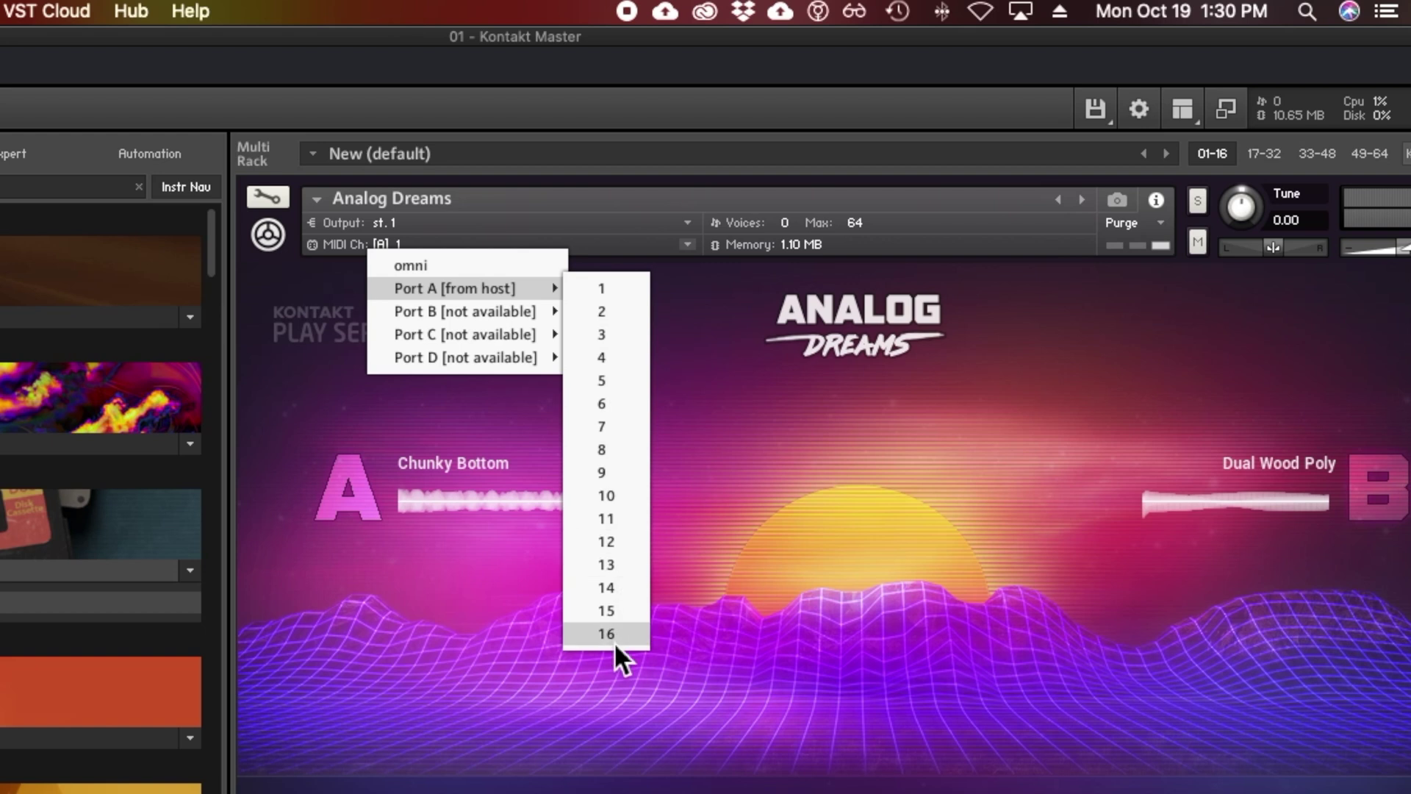
click(628, 188)
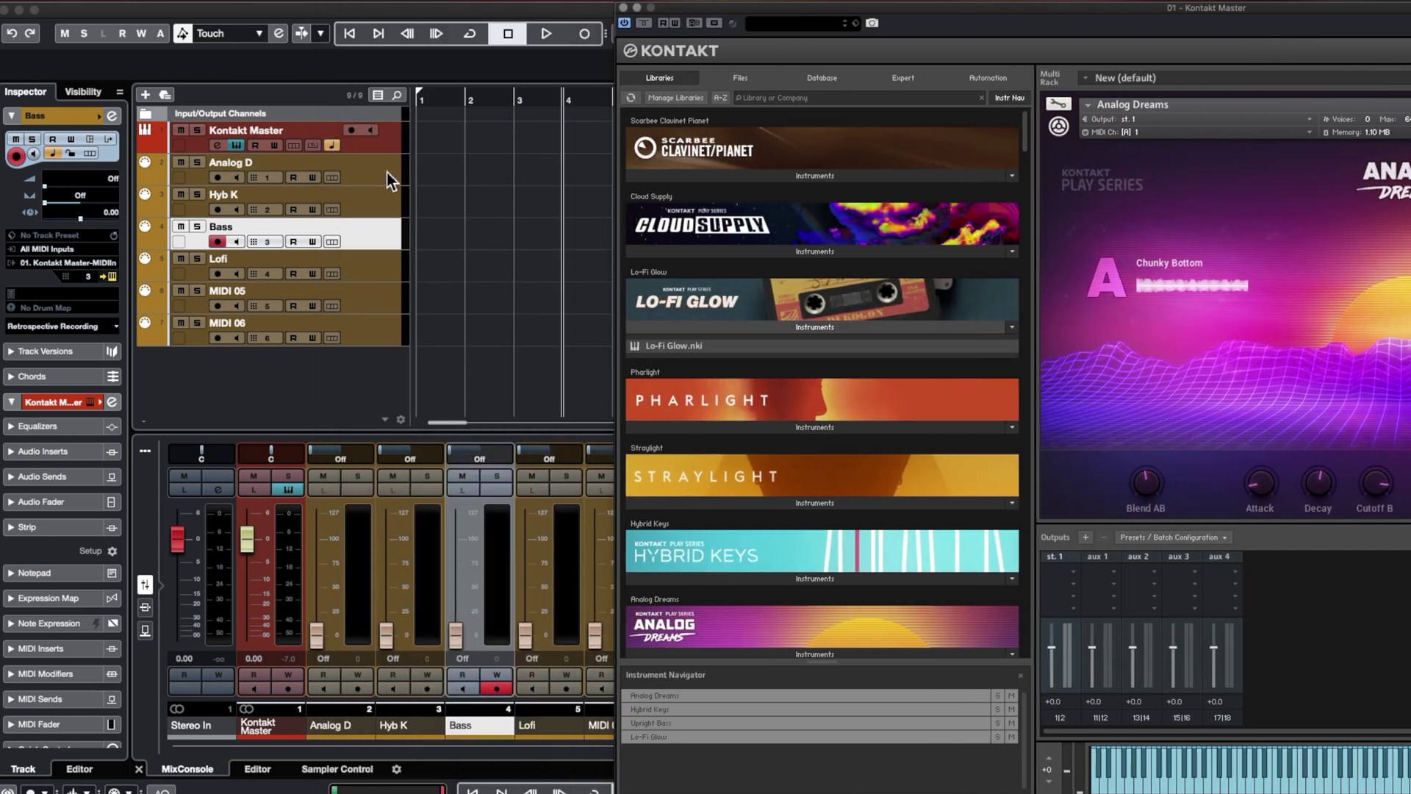
Step: Record a MIDI part on the Hyb K track starting at bar 3
click(386, 174)
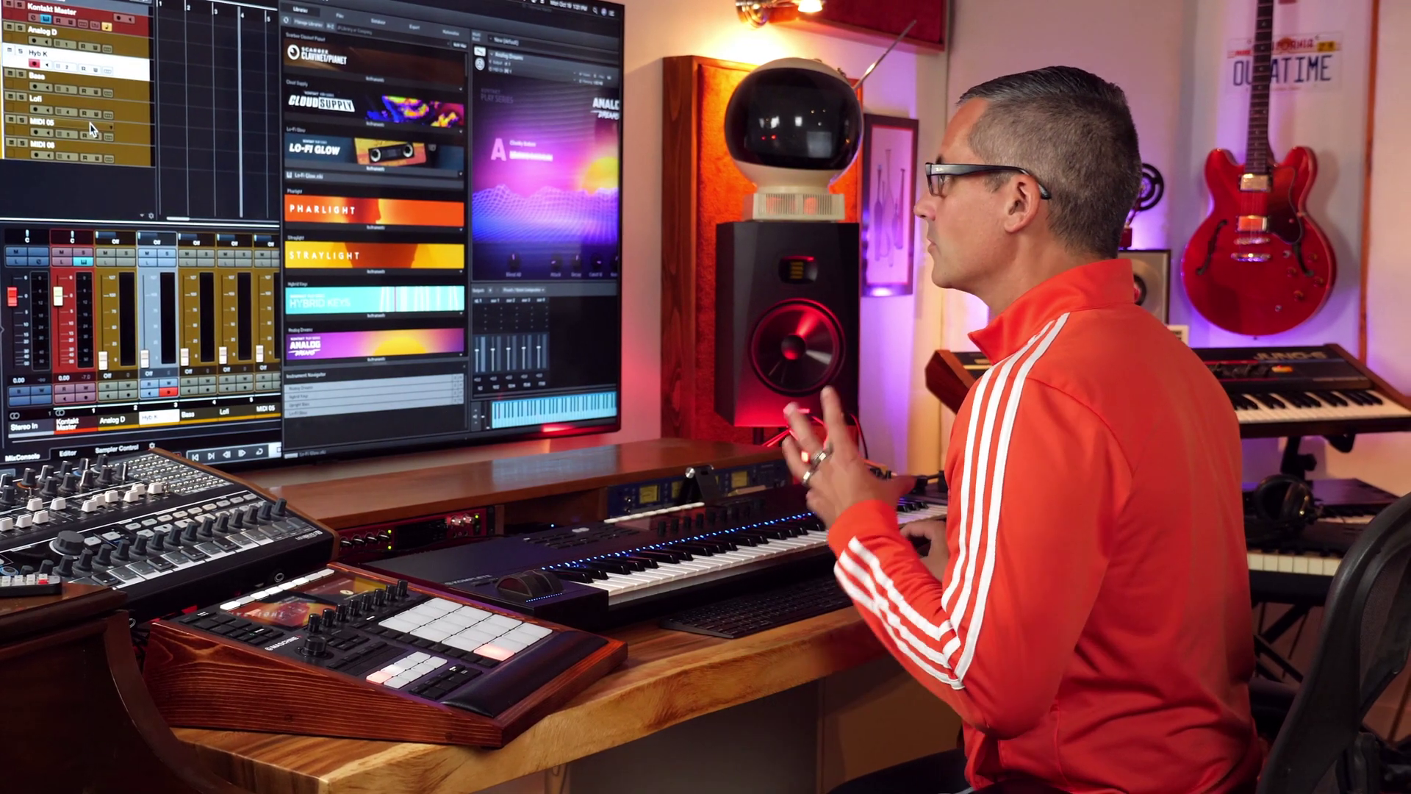
click(224, 330)
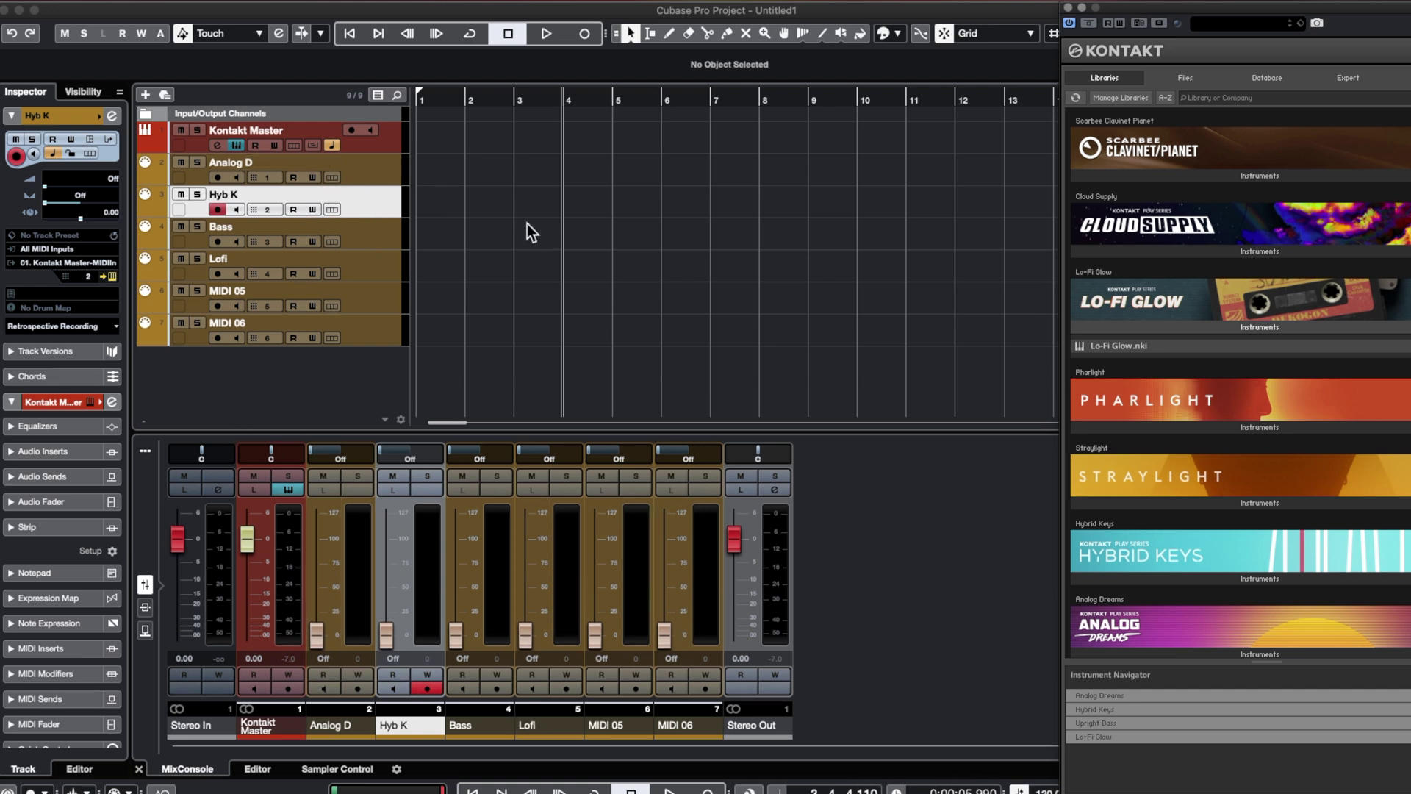
click(519, 150)
click(497, 116)
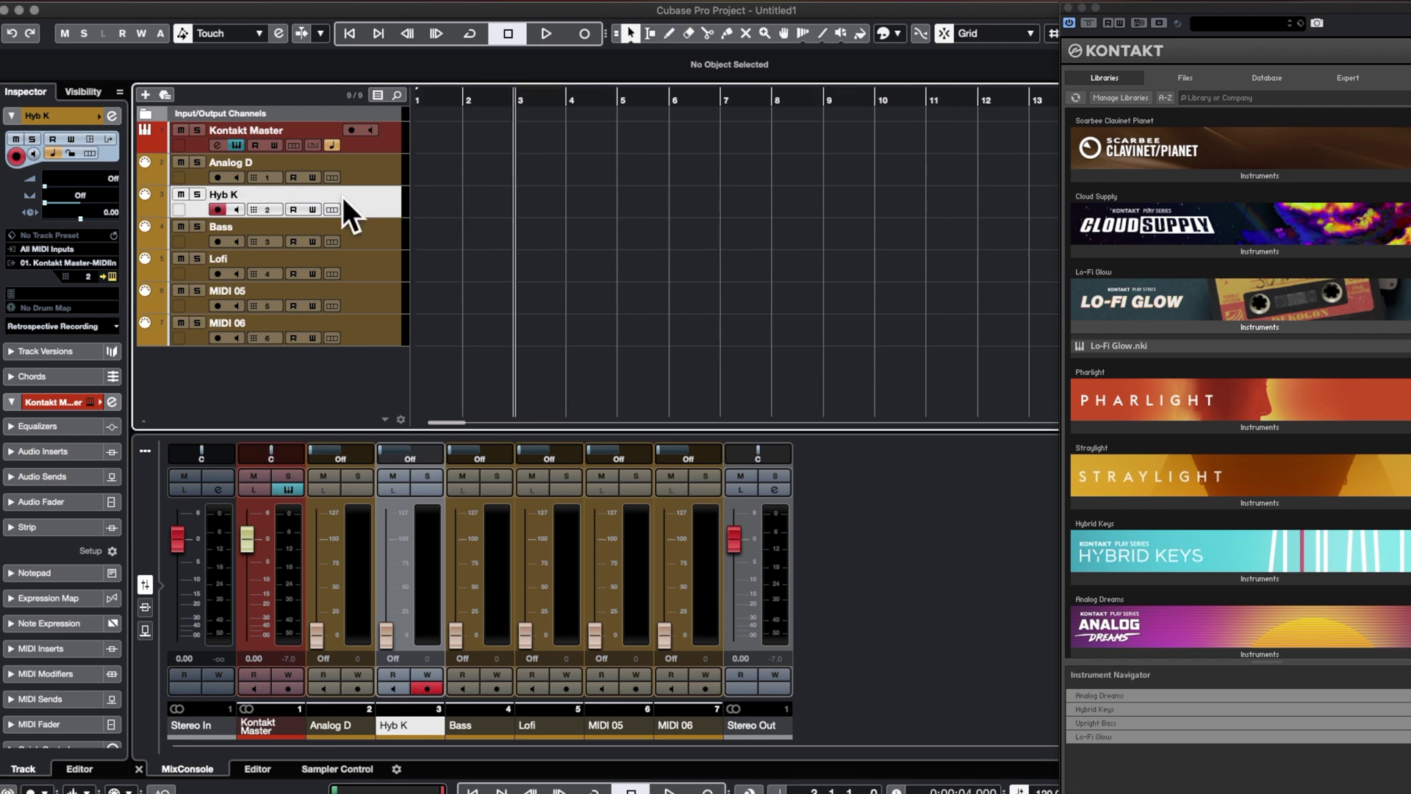
key(space)
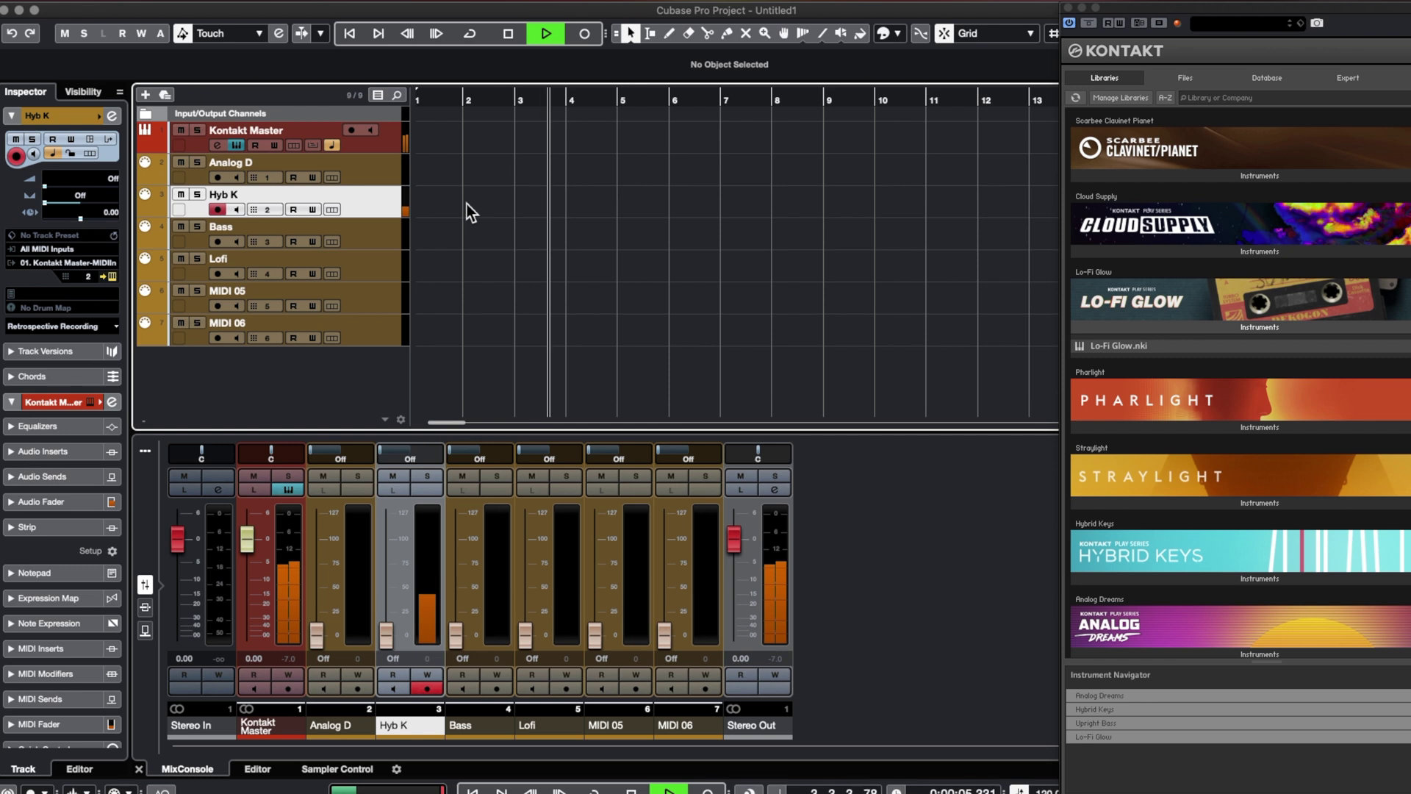
key(KP_Multiply)
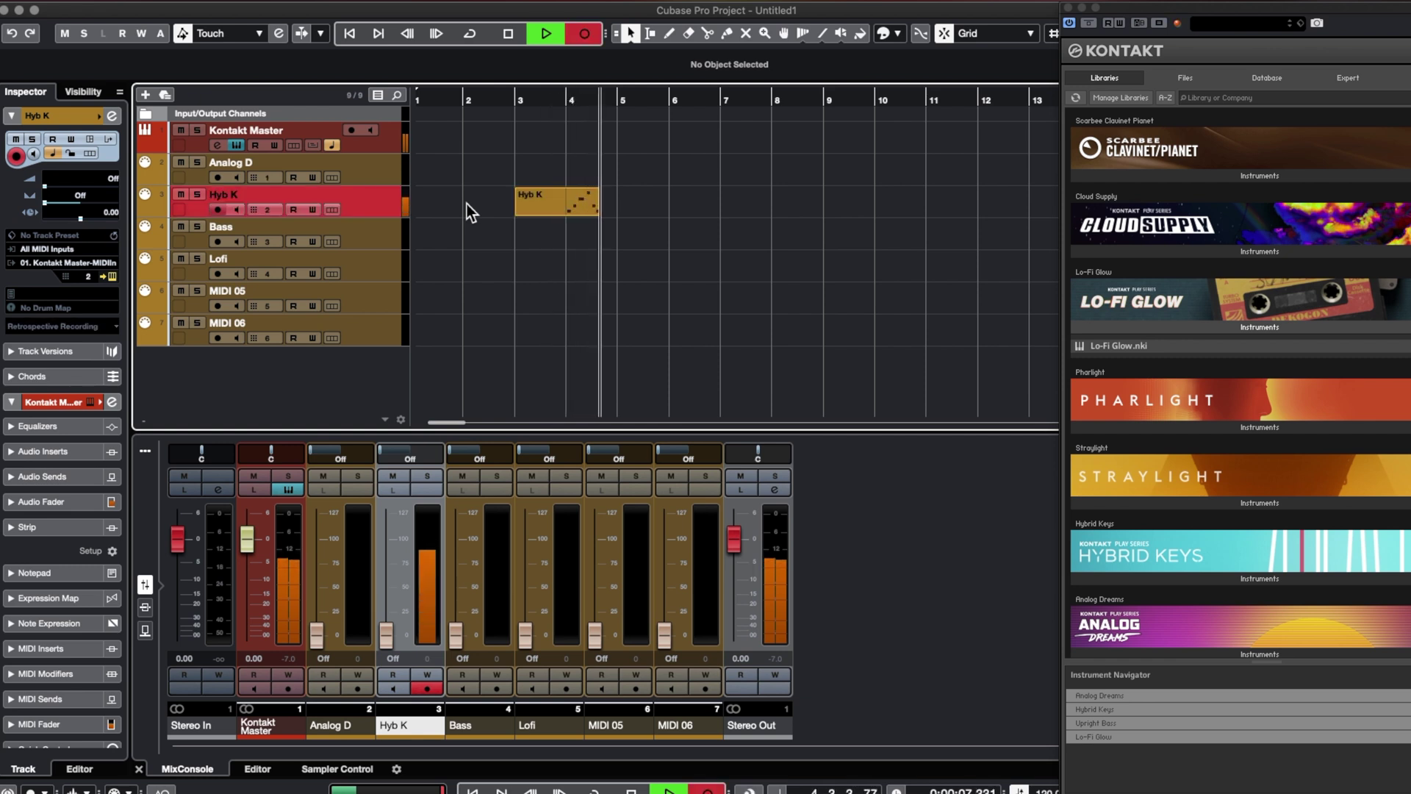
key(space)
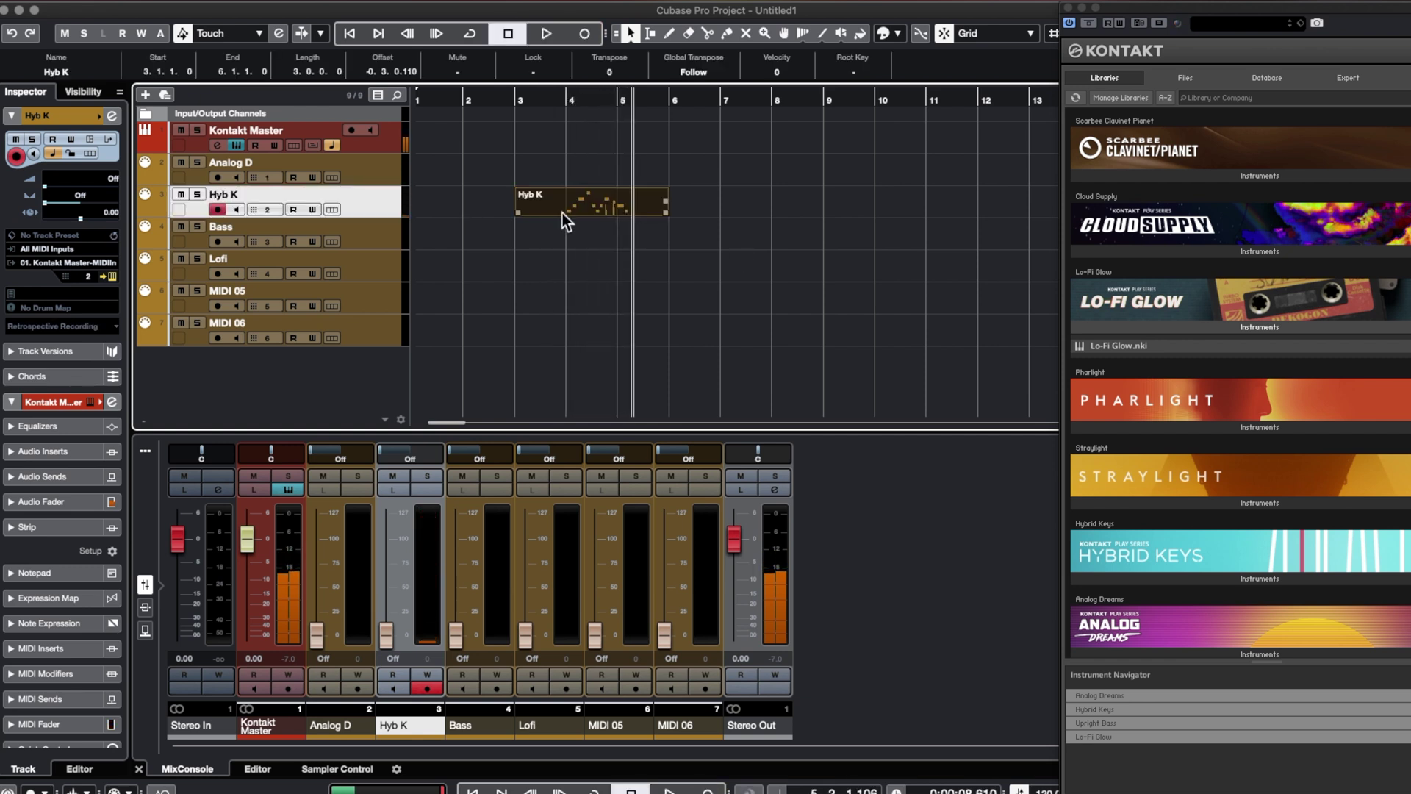
Step: Record a MIDI part on the Bass track starting at bar 3 and play both parts back from bar 4
click(568, 109)
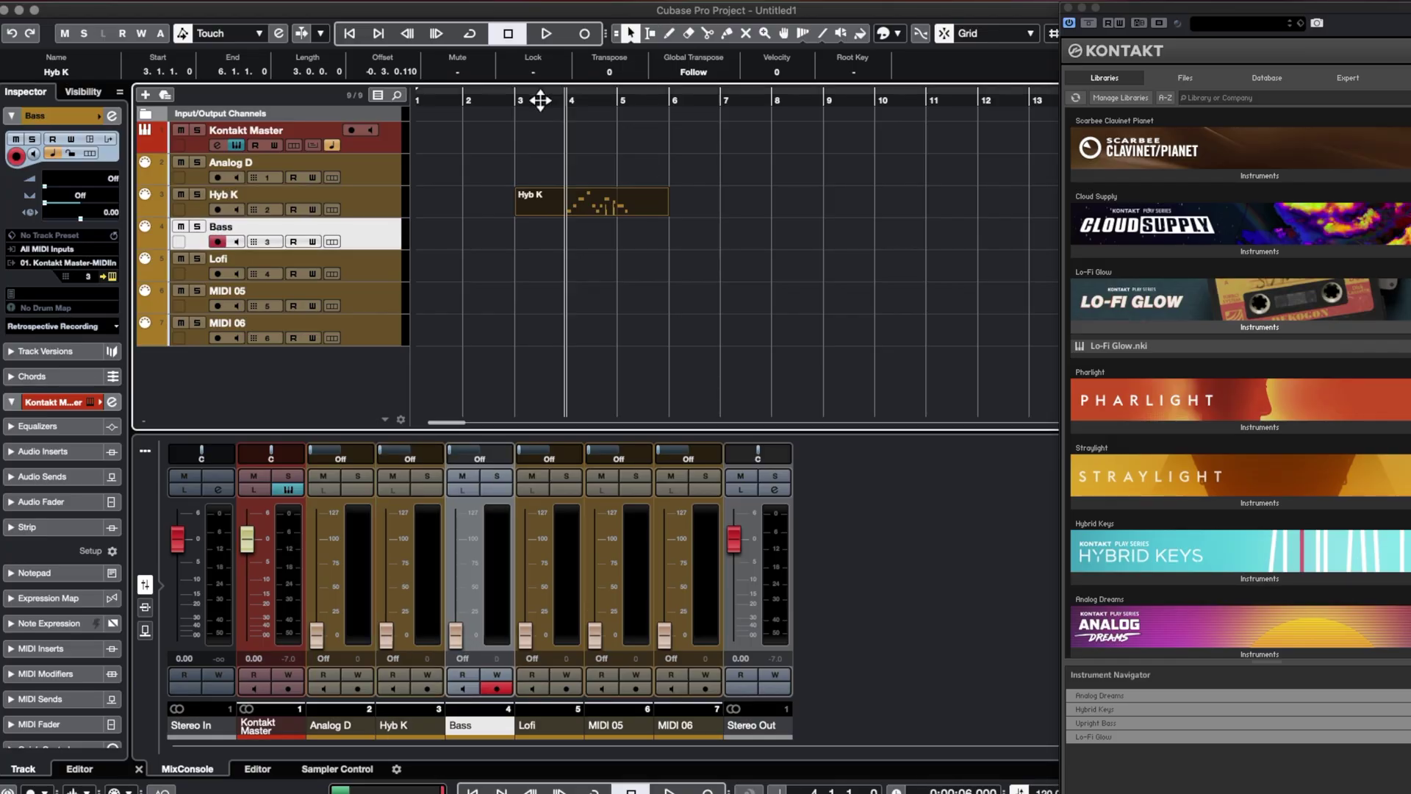
click(523, 100)
key(KP_Multiply)
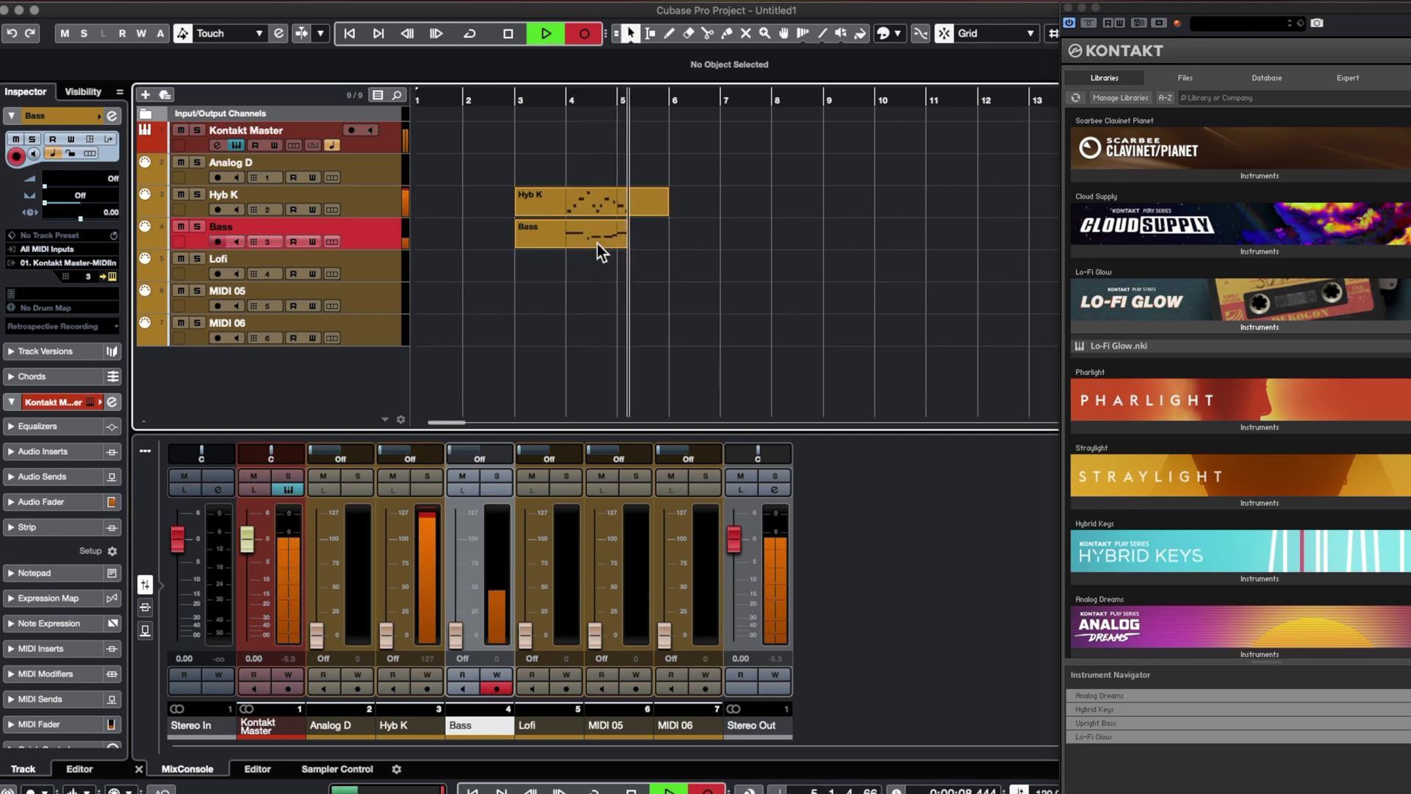
key(space)
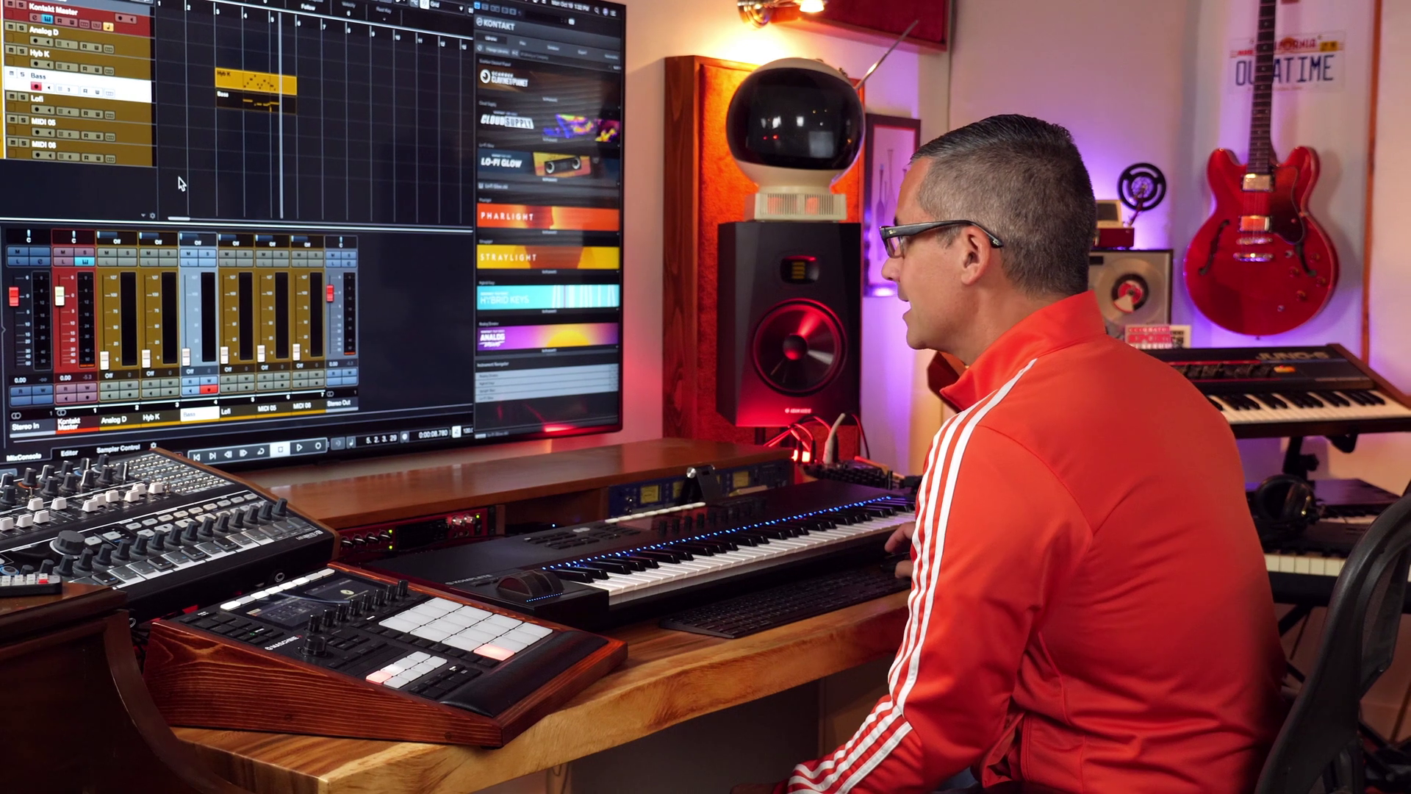
click(233, 13)
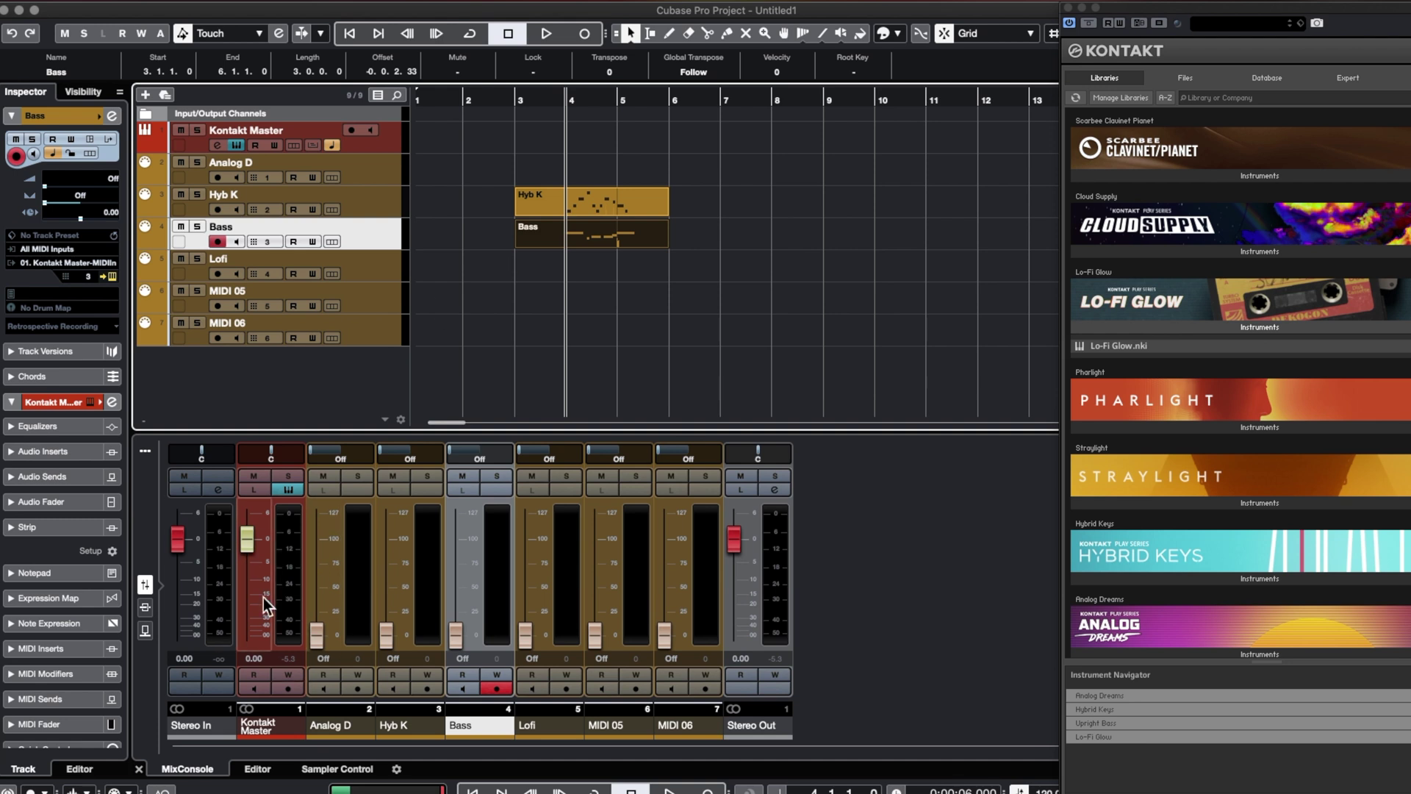
key(space)
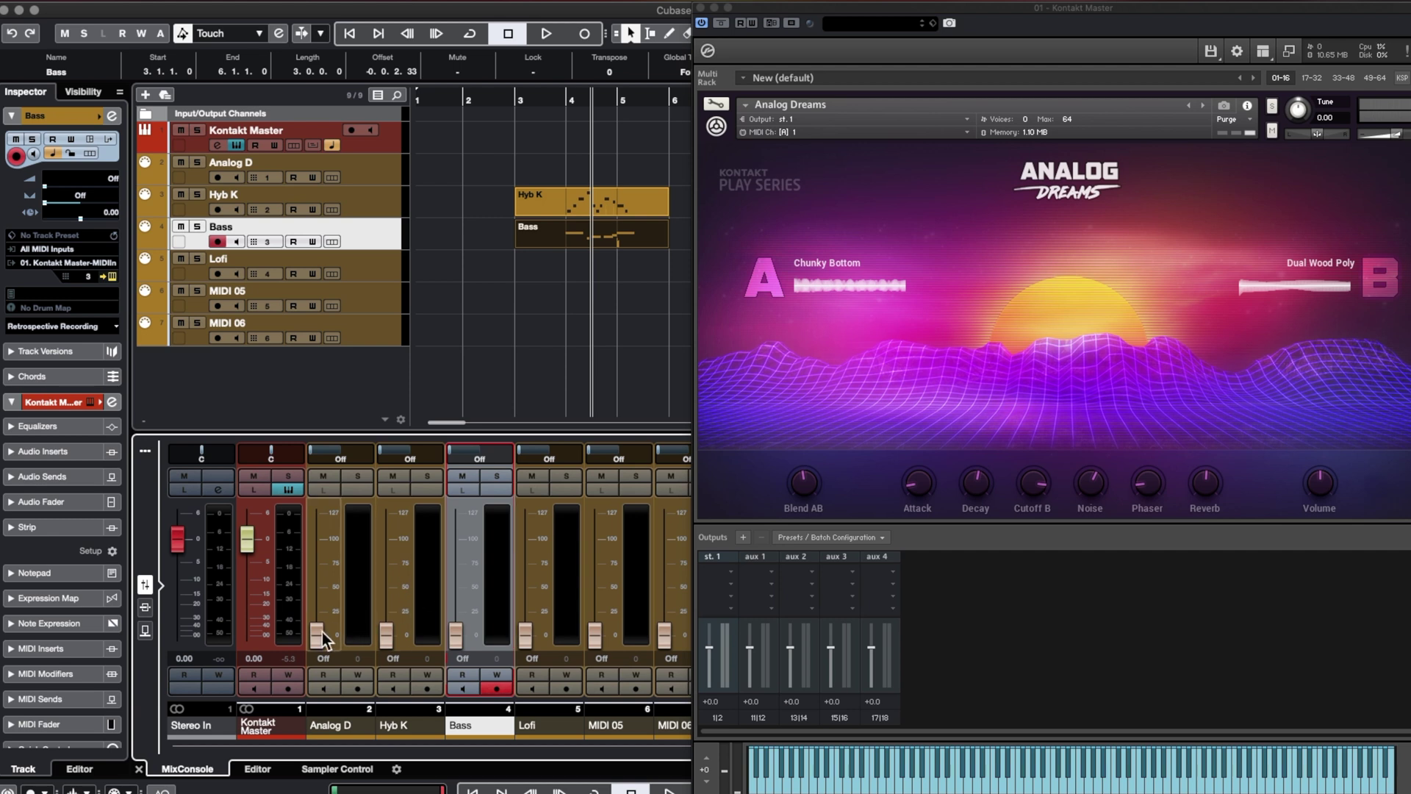
Step: Raise the Analog D channel's MIDI volume to 127 and set its pan to -38 in the MixConsole
drag(317, 643, 323, 594)
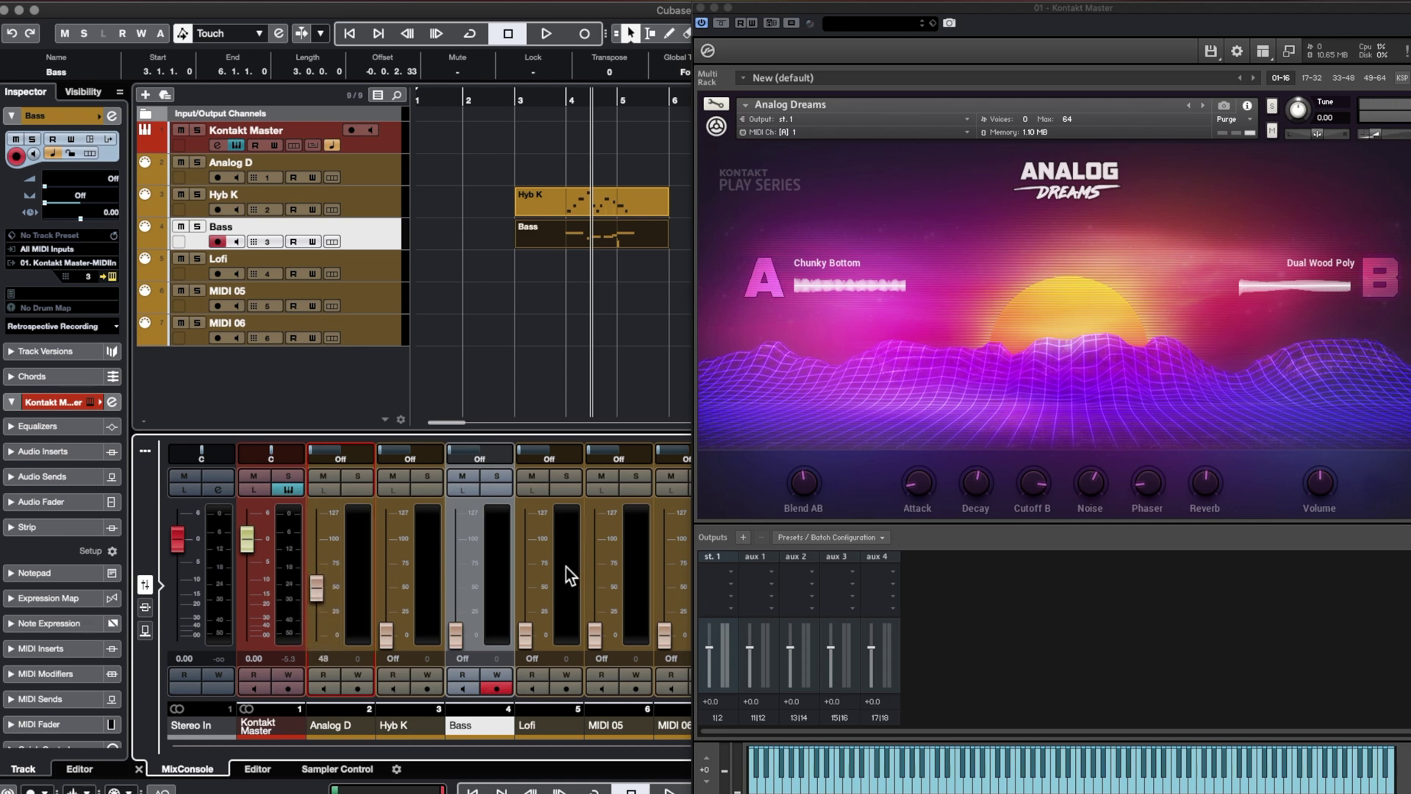
drag(316, 597, 317, 507)
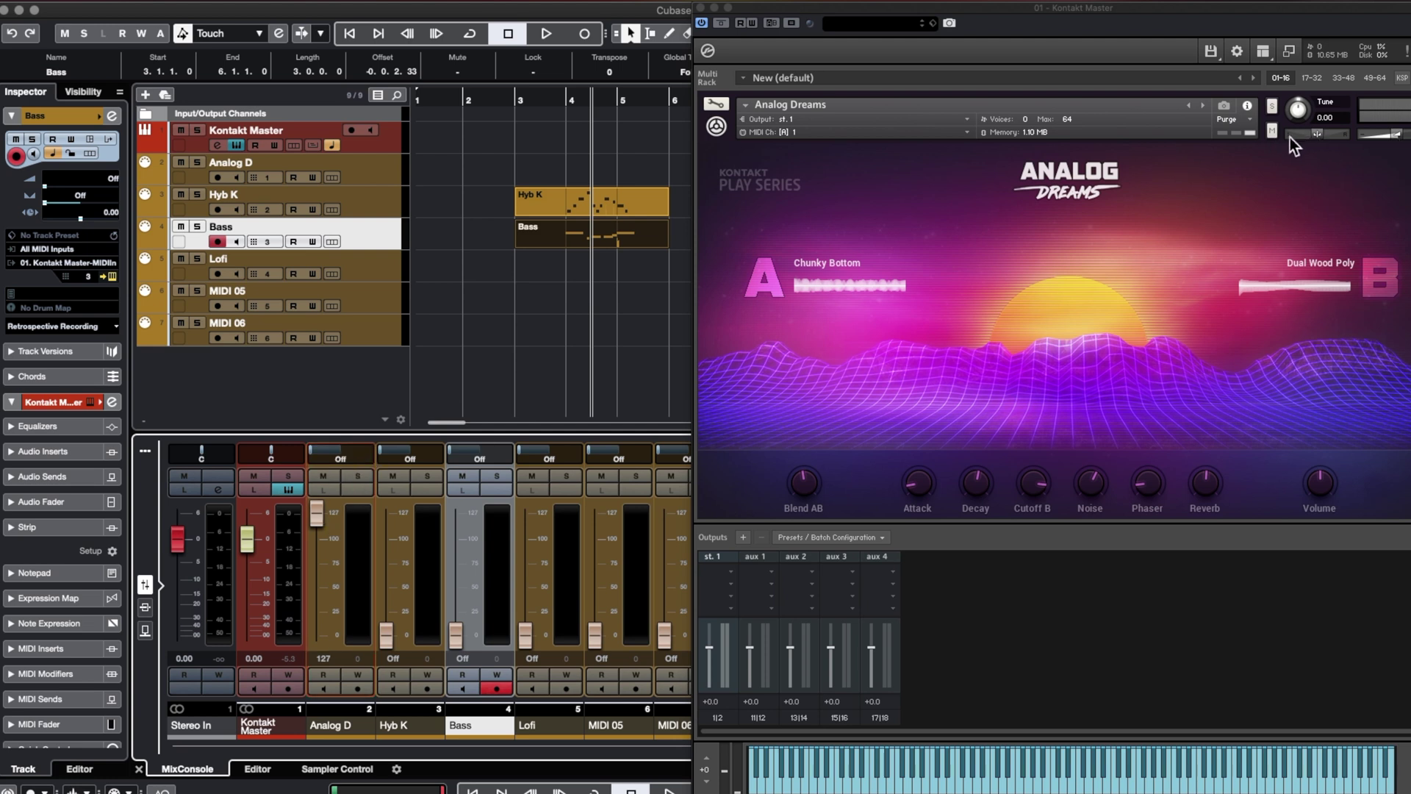
click(311, 452)
drag(312, 452, 340, 453)
mouse_move(340, 453)
mouse_down()
mouse_move(353, 453)
mouse_move(324, 452)
mouse_up()
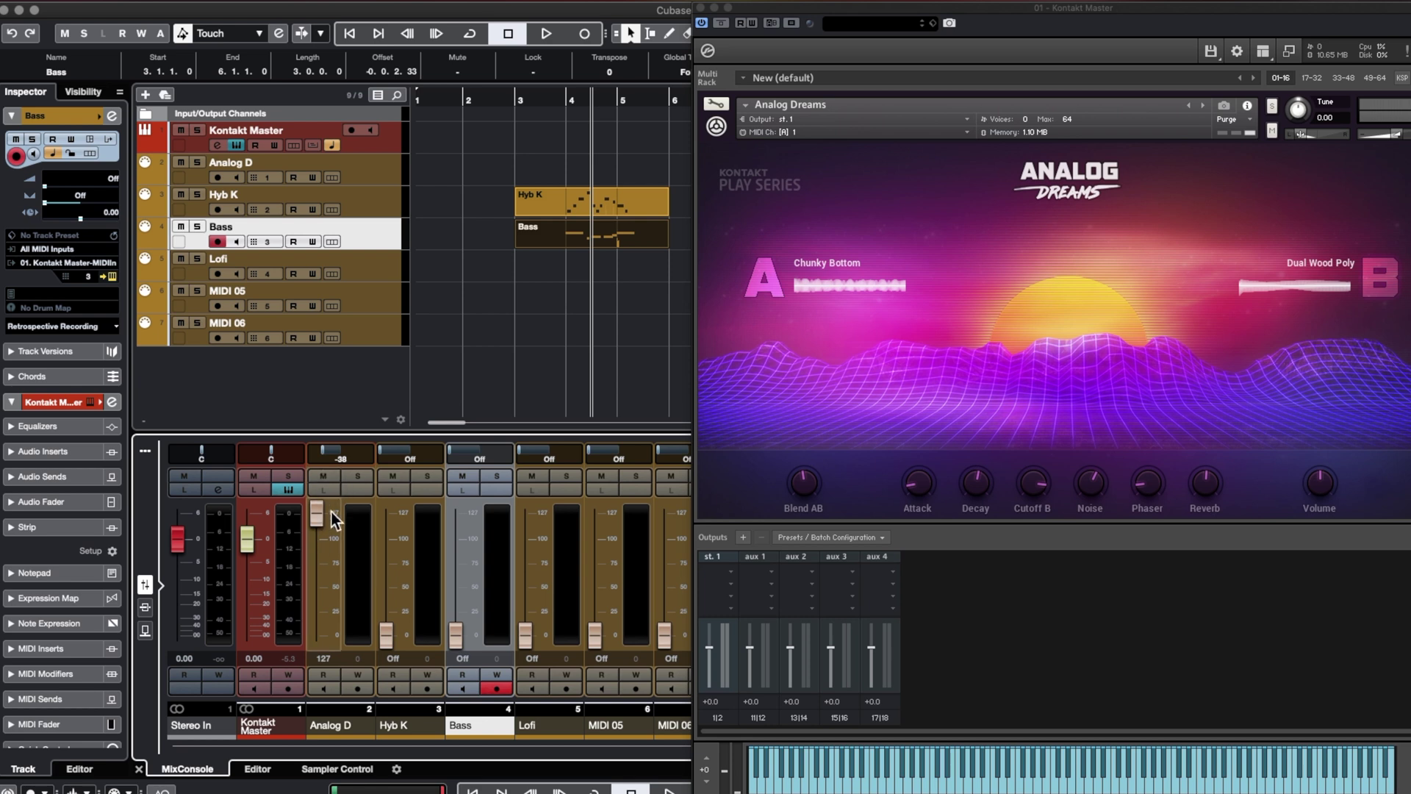
click(337, 455)
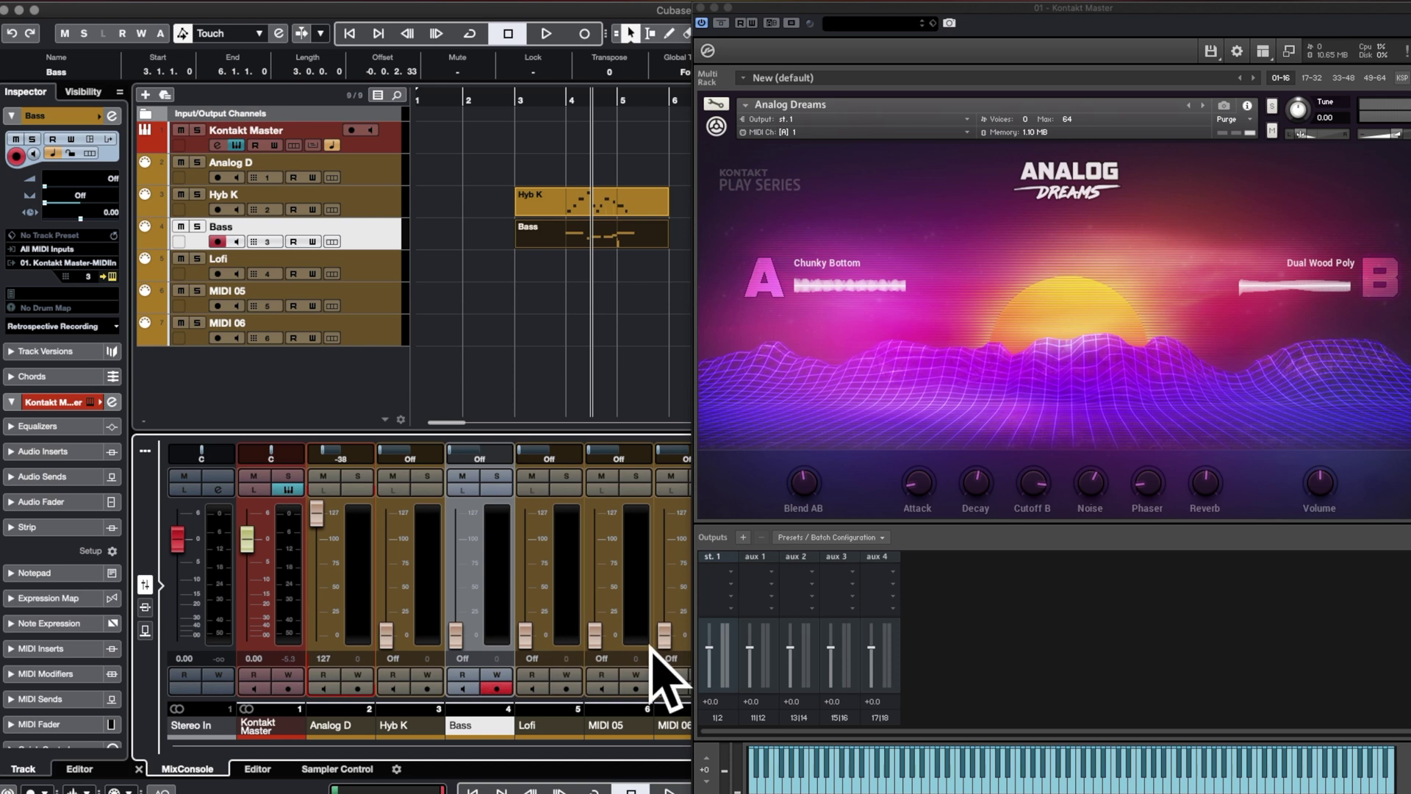
Step: Set the MIDI volume of the Analog D, Hyb K, Bass, Lofi and MIDI 05 channels to 100
click(385, 632)
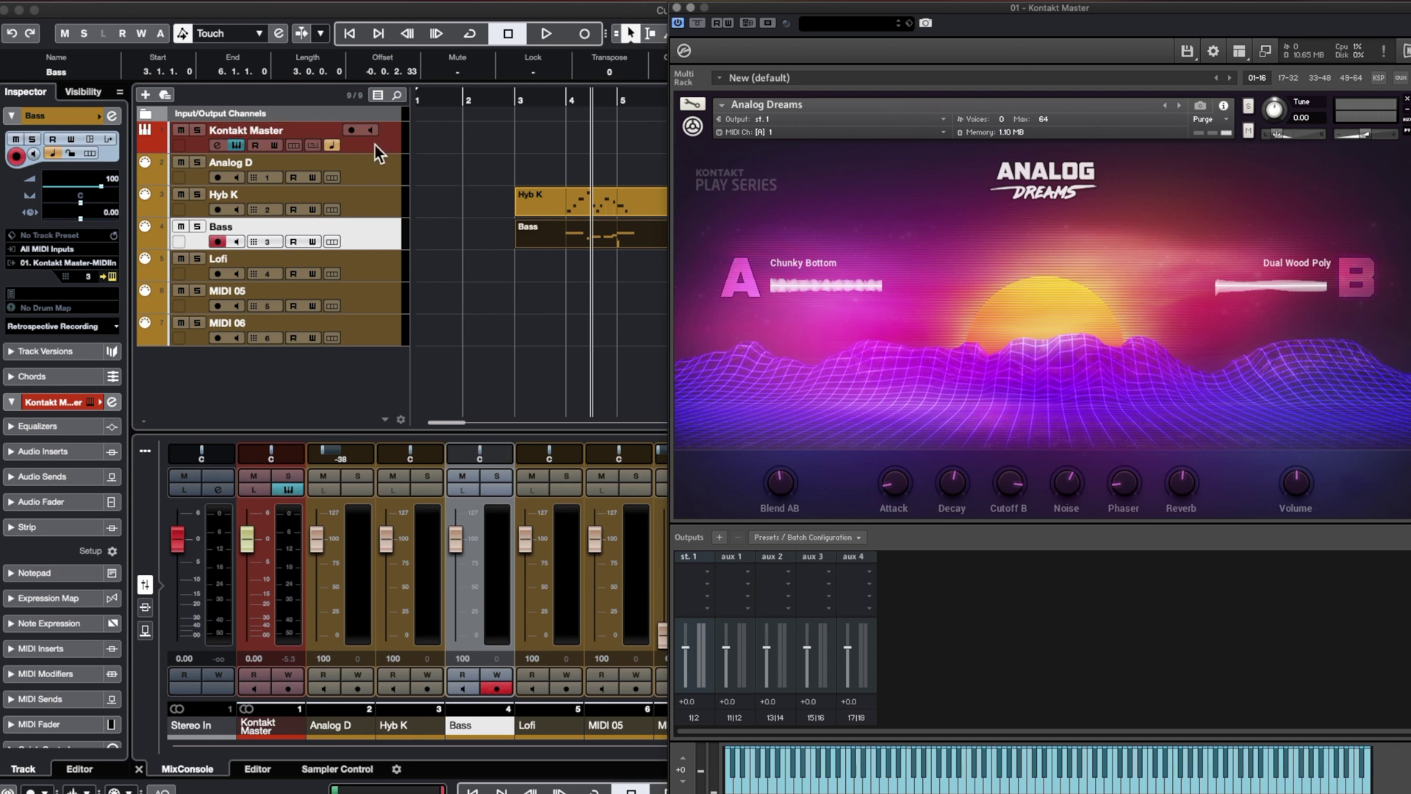
Step: Examine the list of Kontakt outputs that can be activated for the Kontakt Master instrument track
click(312, 144)
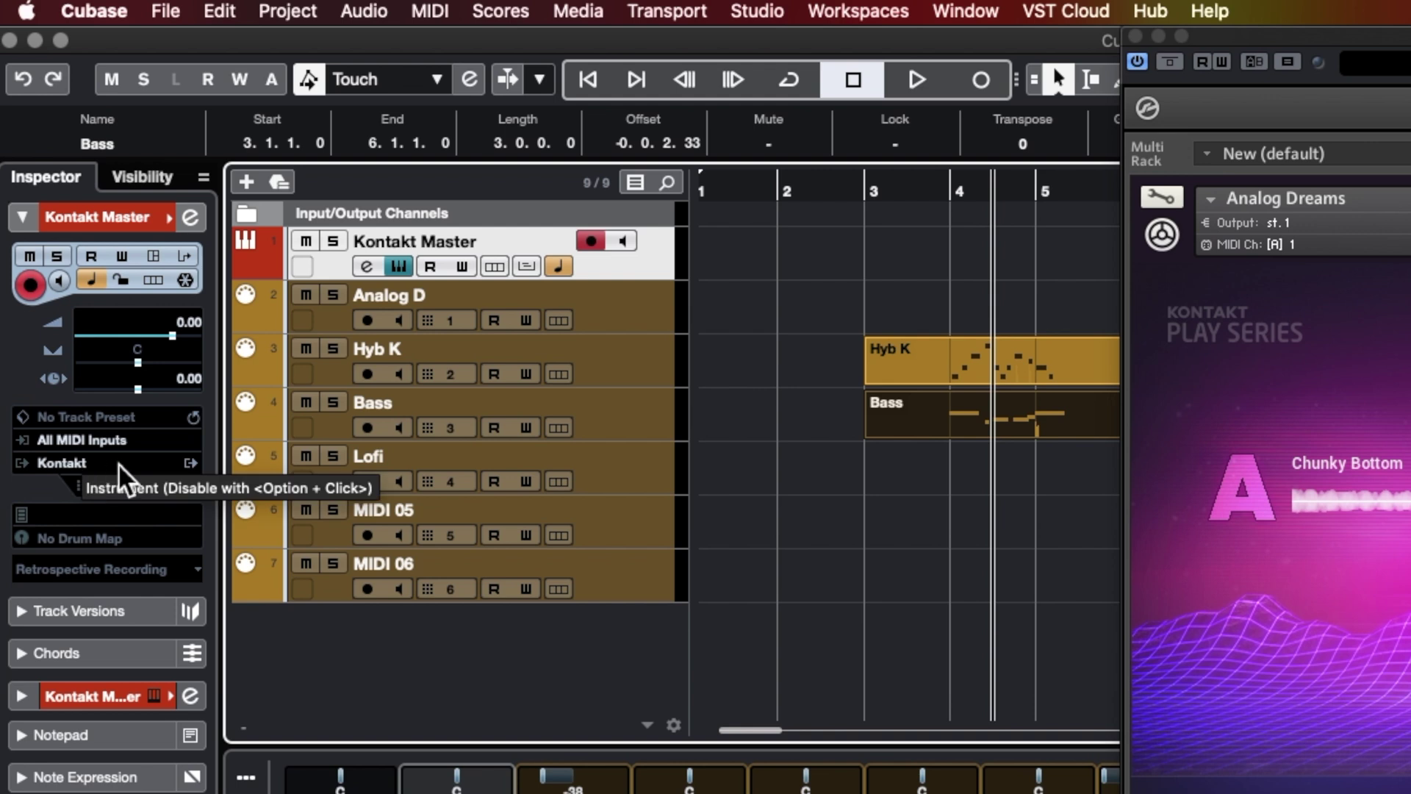
click(191, 463)
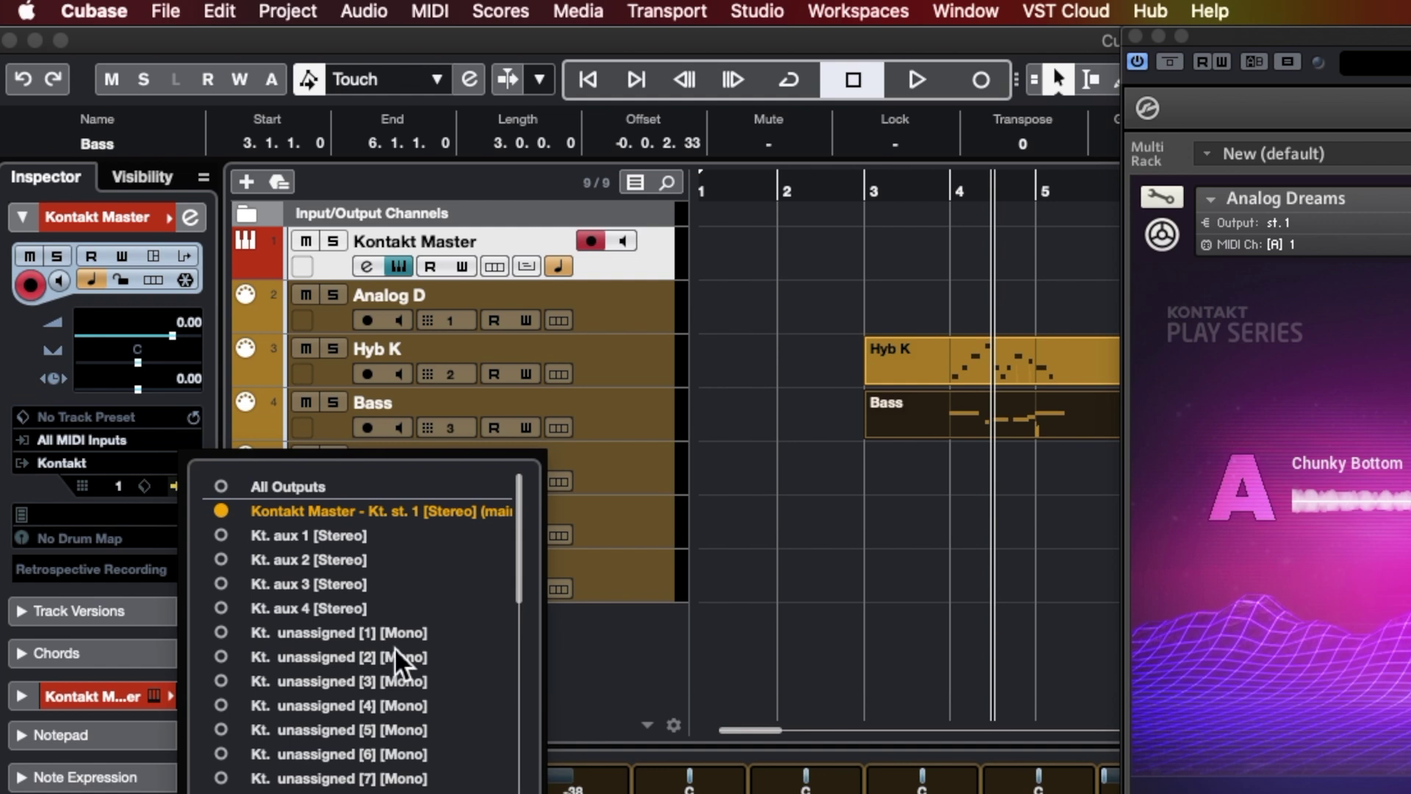
scroll(409, 745, down, 10)
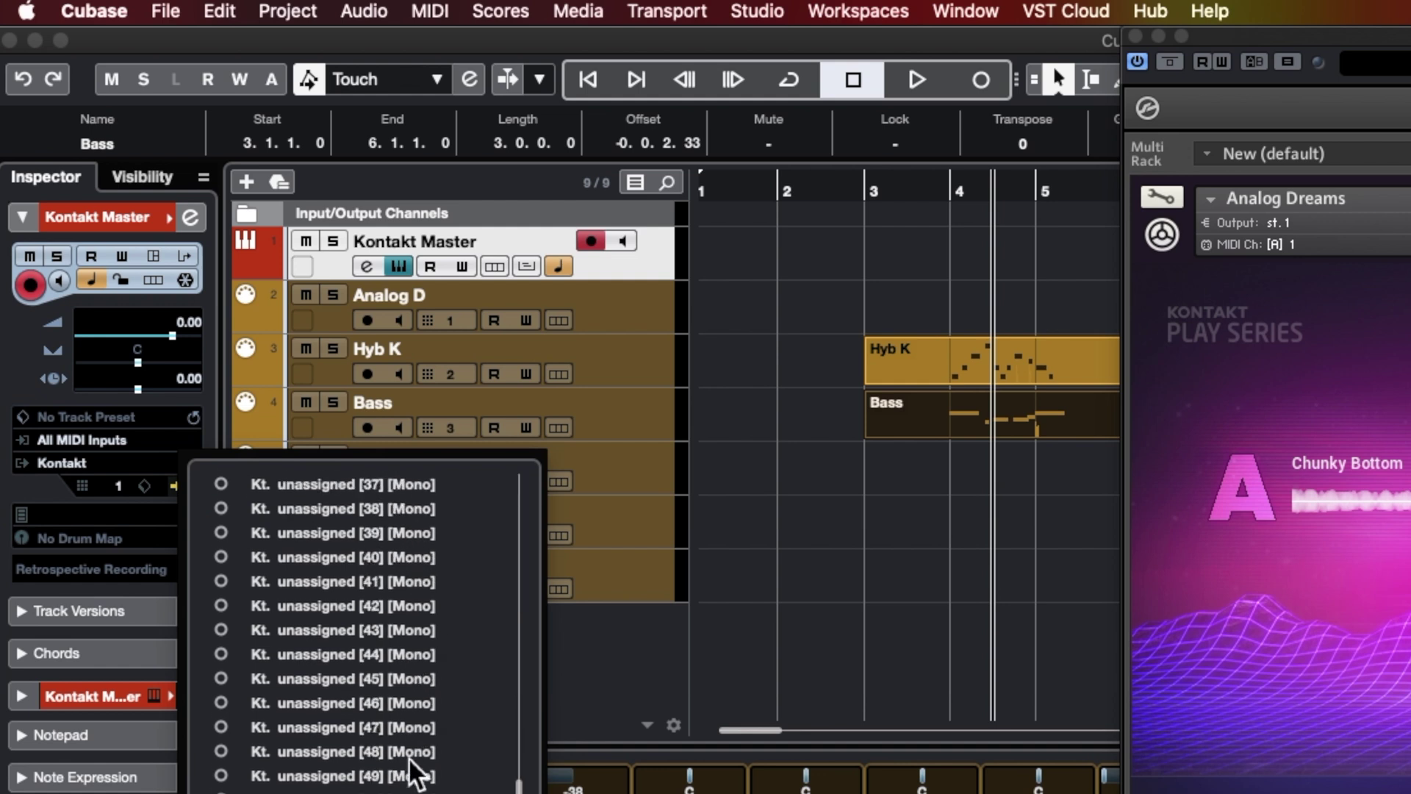
scroll(408, 757, up, 10)
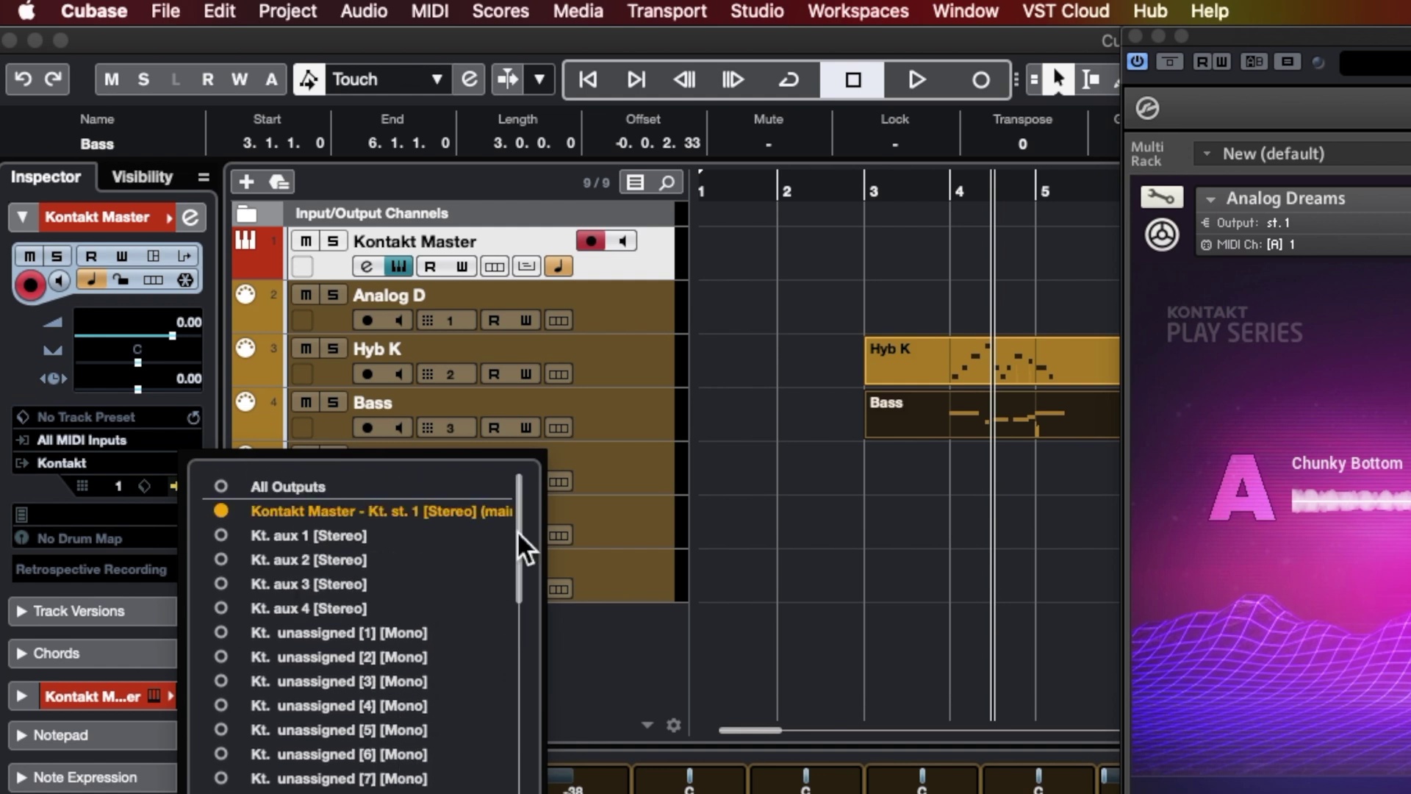
click(220, 328)
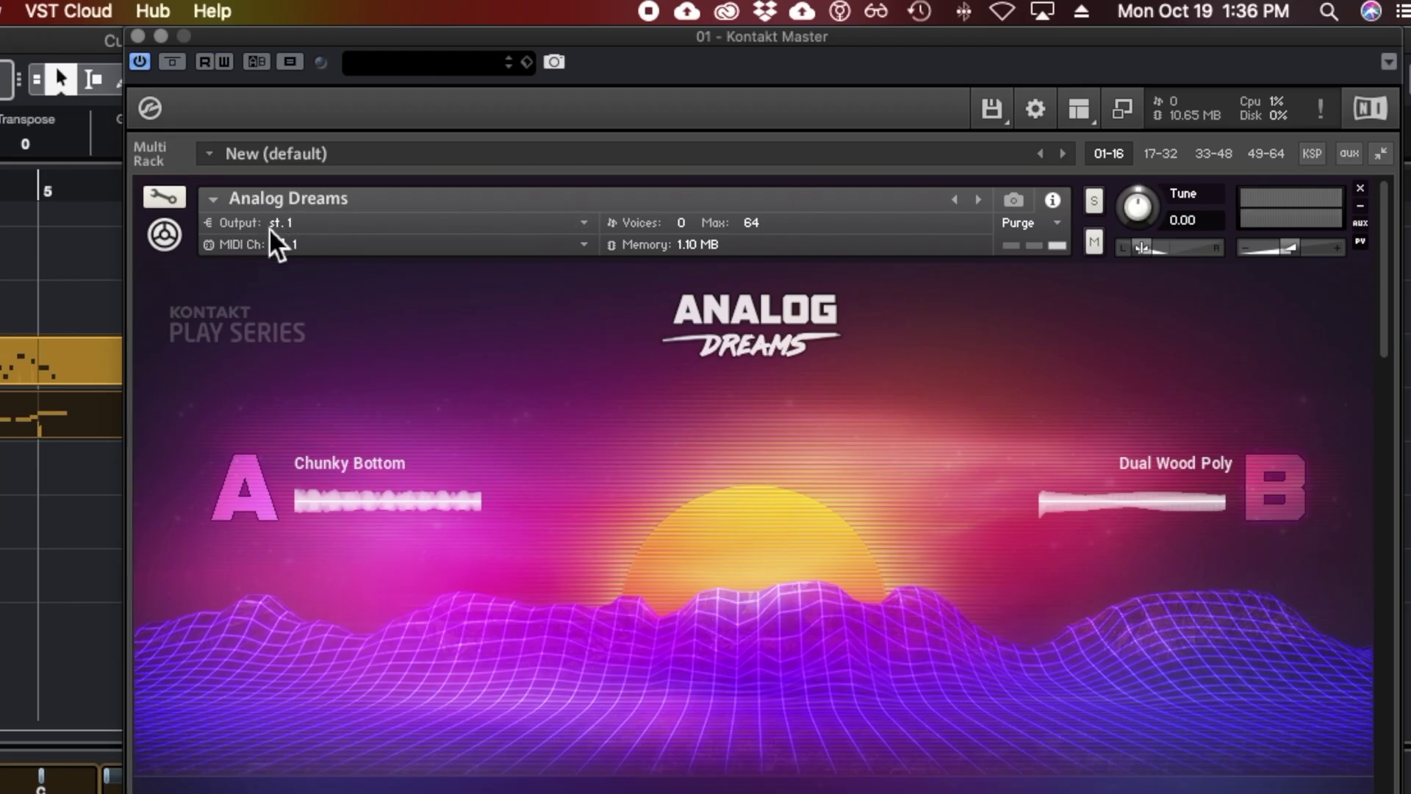
Step: Review the output and MIDI channel assignments of the Analog Dreams, Hybrid Keys and Upright Bass instruments in the Kontakt rack
scroll(557, 549, down, 5)
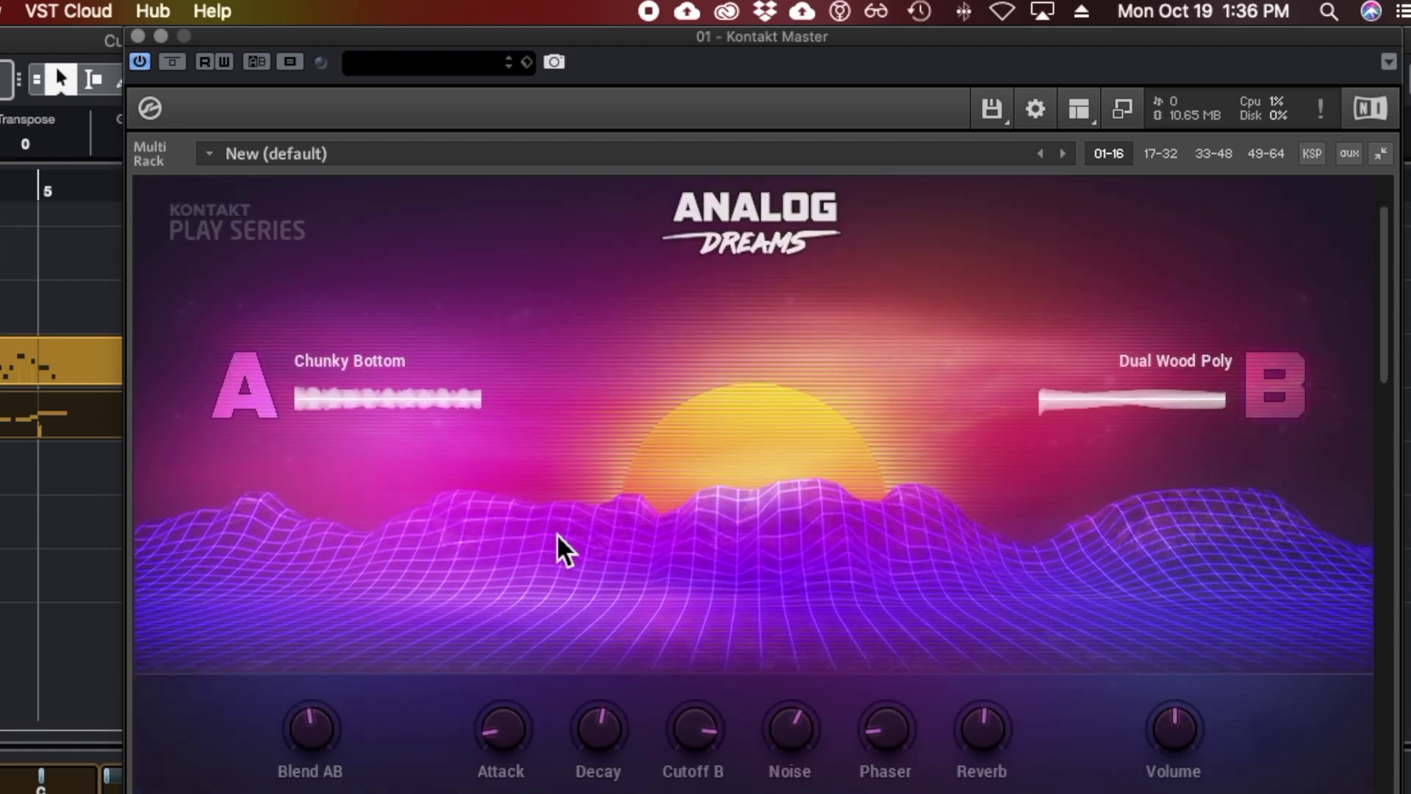
scroll(558, 548, down, 3)
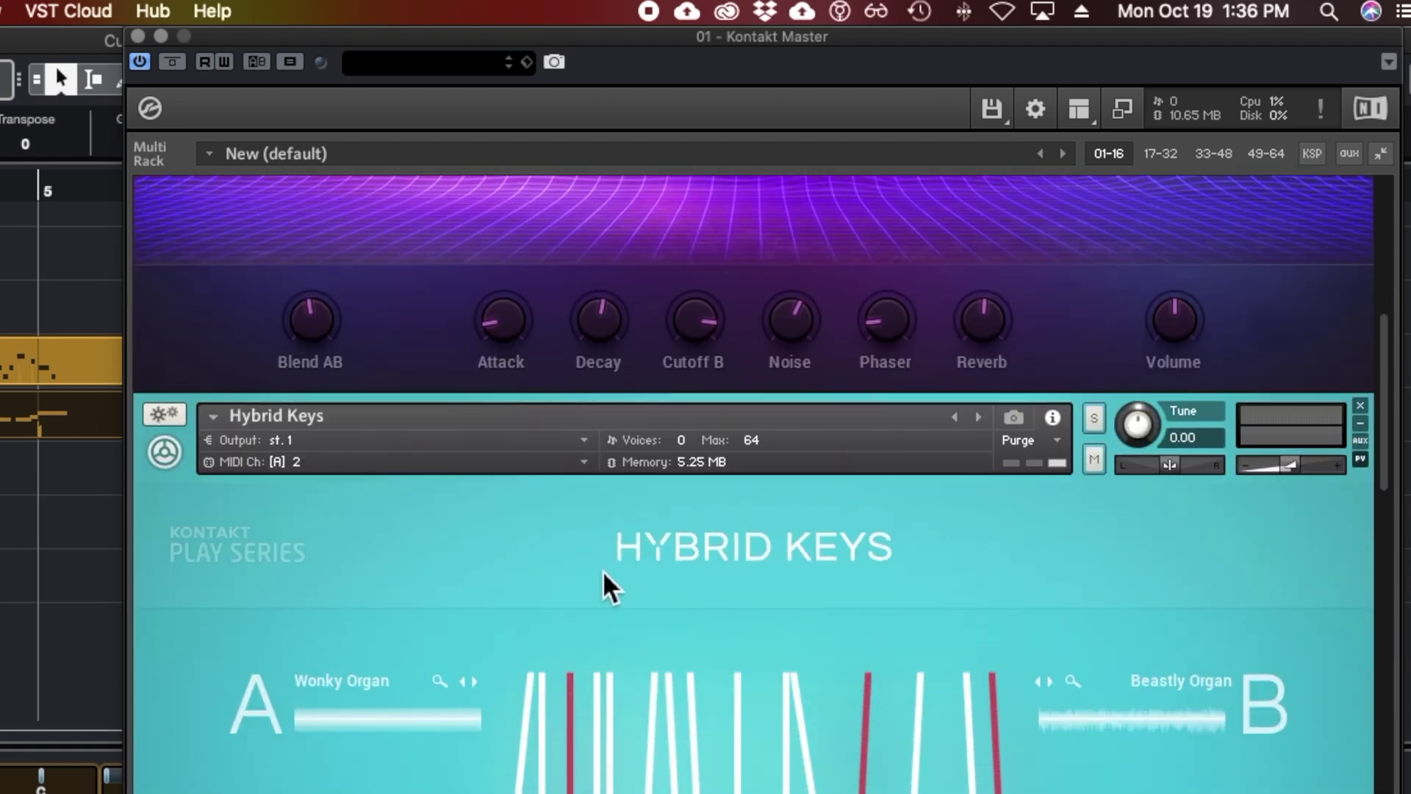
scroll(608, 583, down, 5)
scroll(608, 583, down, 7)
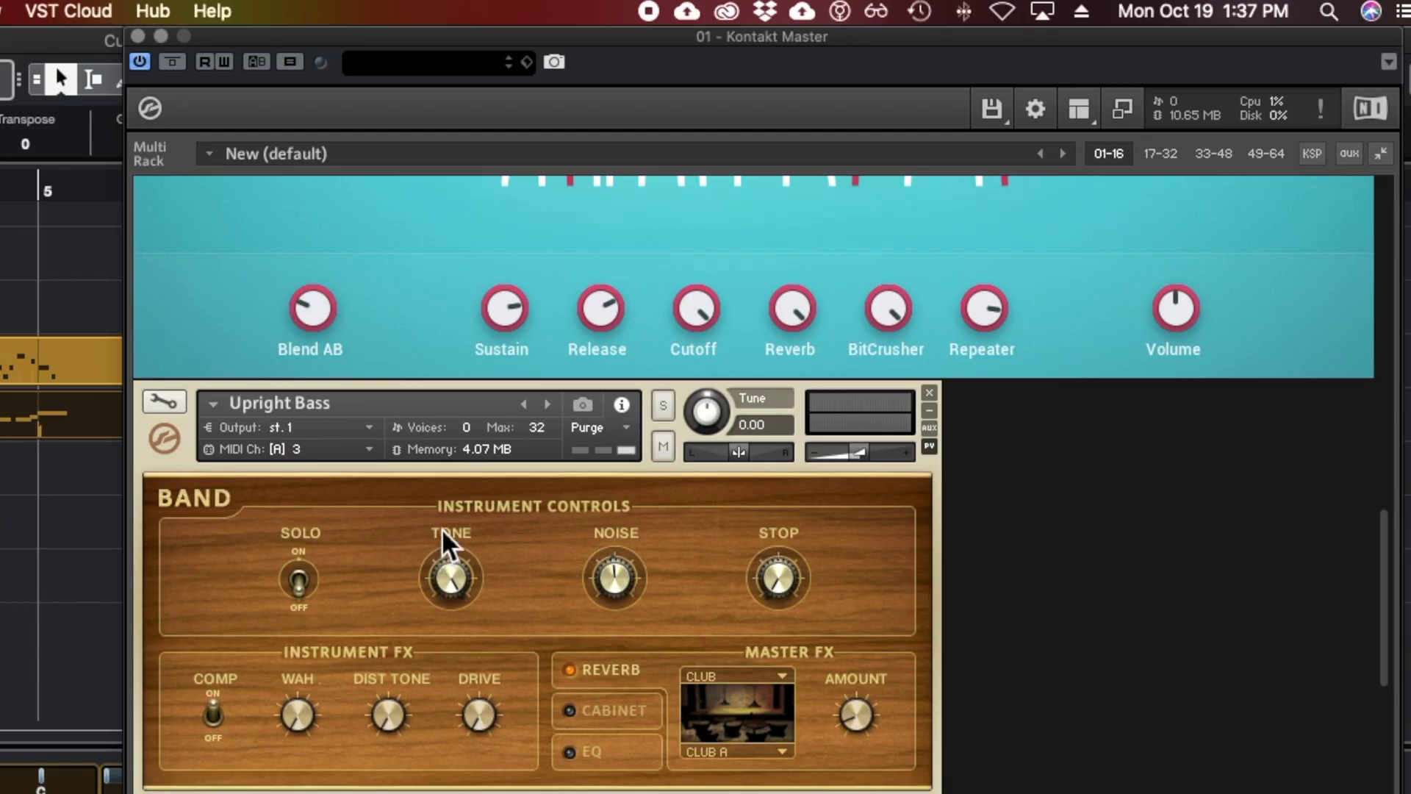
scroll(450, 541, up, 2)
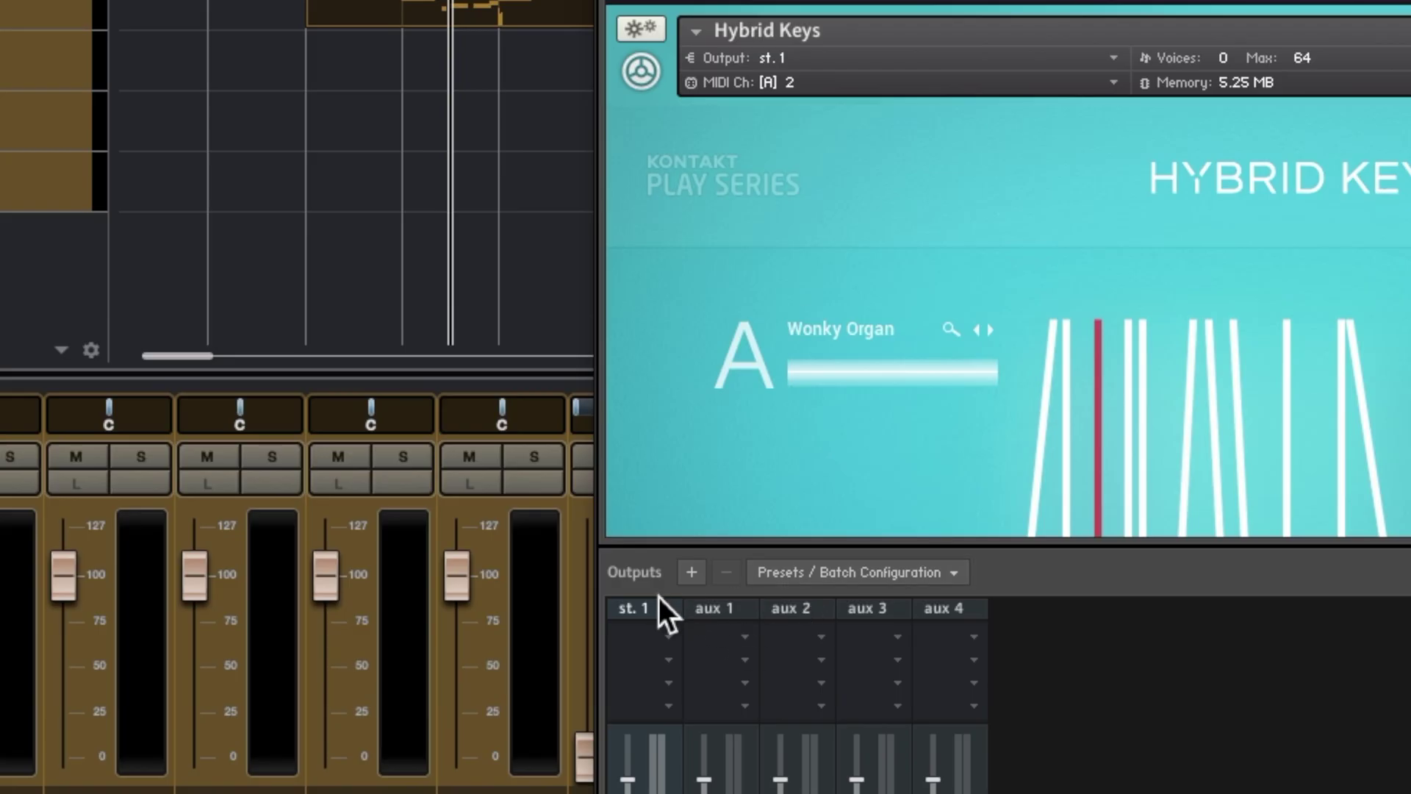
Step: Set up a batch of new Kontakt outputs with quantity 16 and host output starting at Kt. st. 1 [1]
click(690, 572)
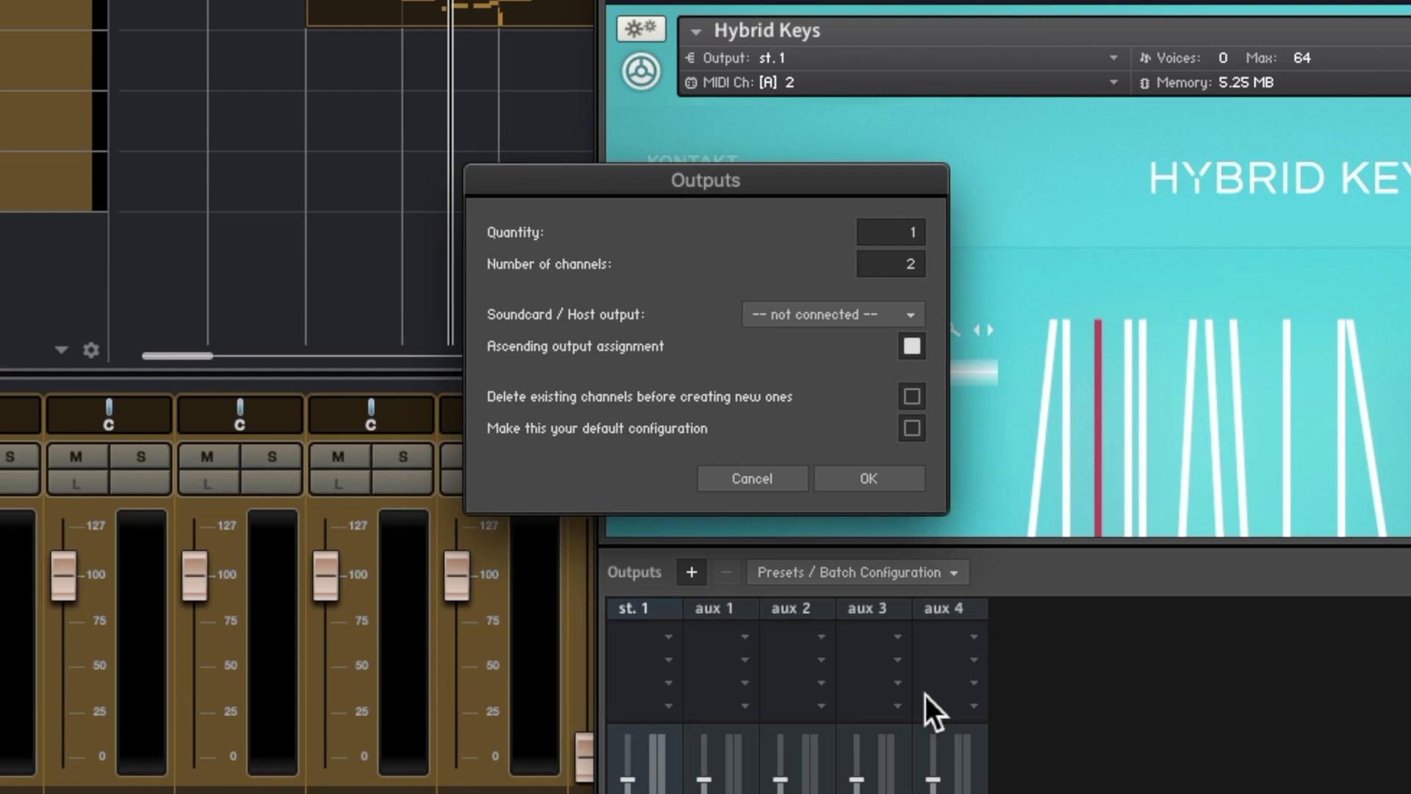
drag(867, 178, 898, 339)
double_click(948, 397)
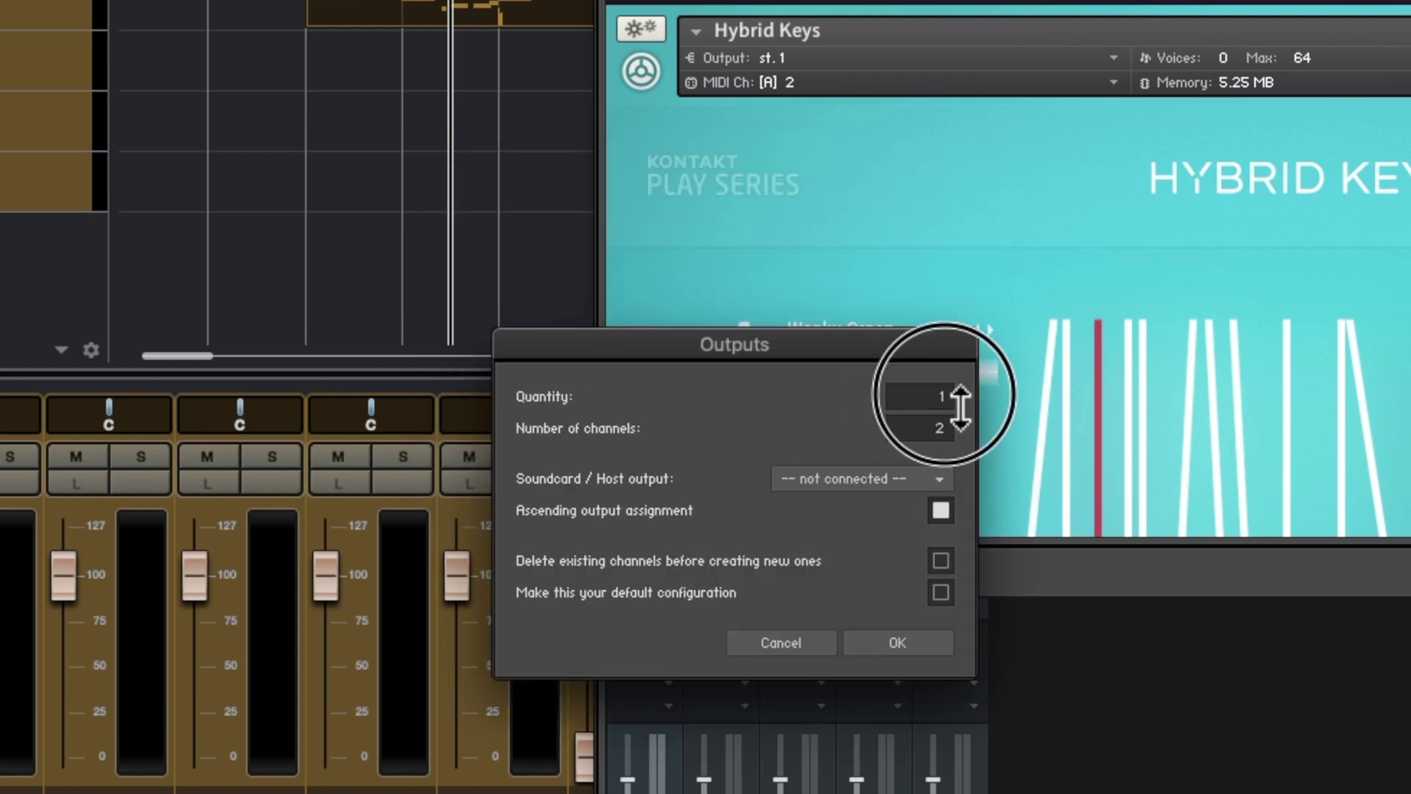
text(16)
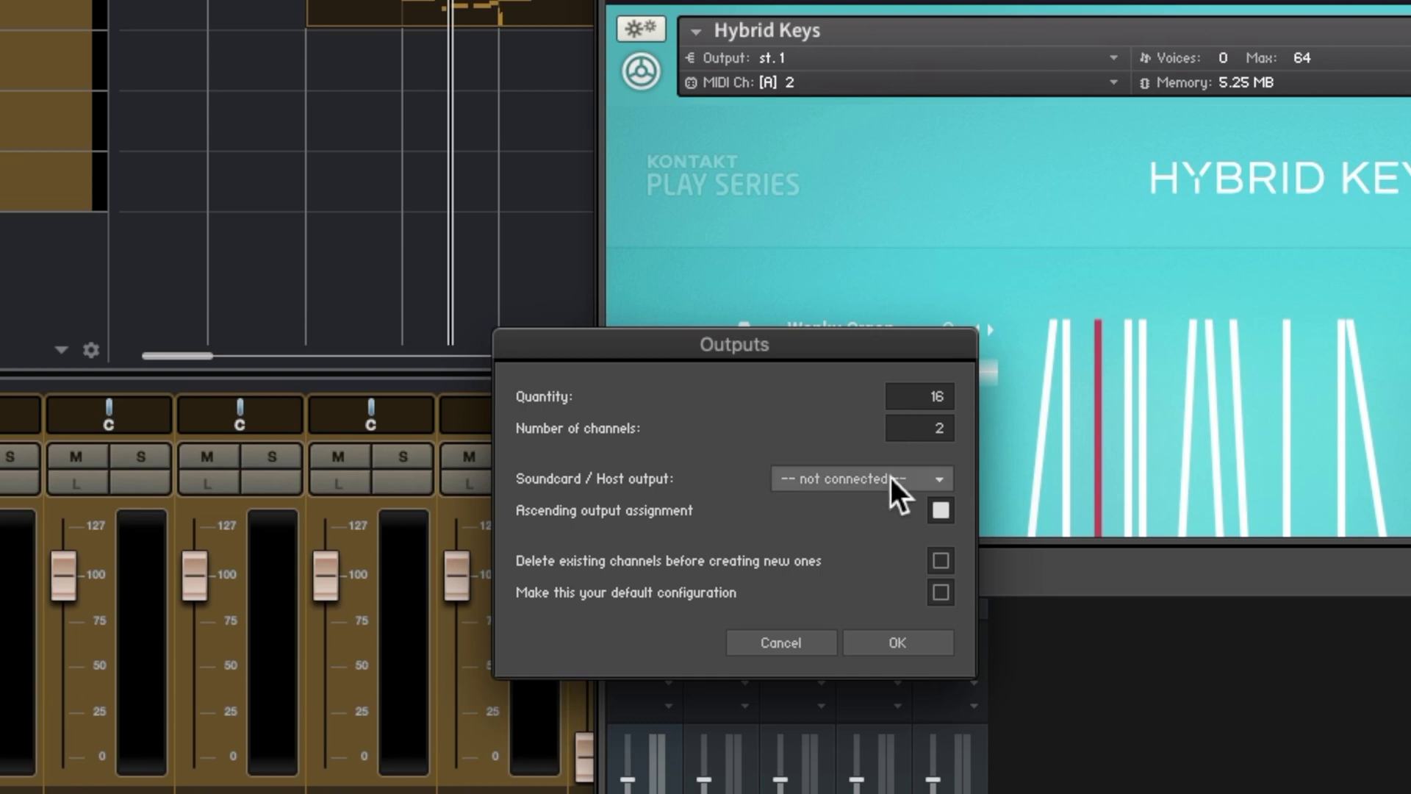
click(941, 479)
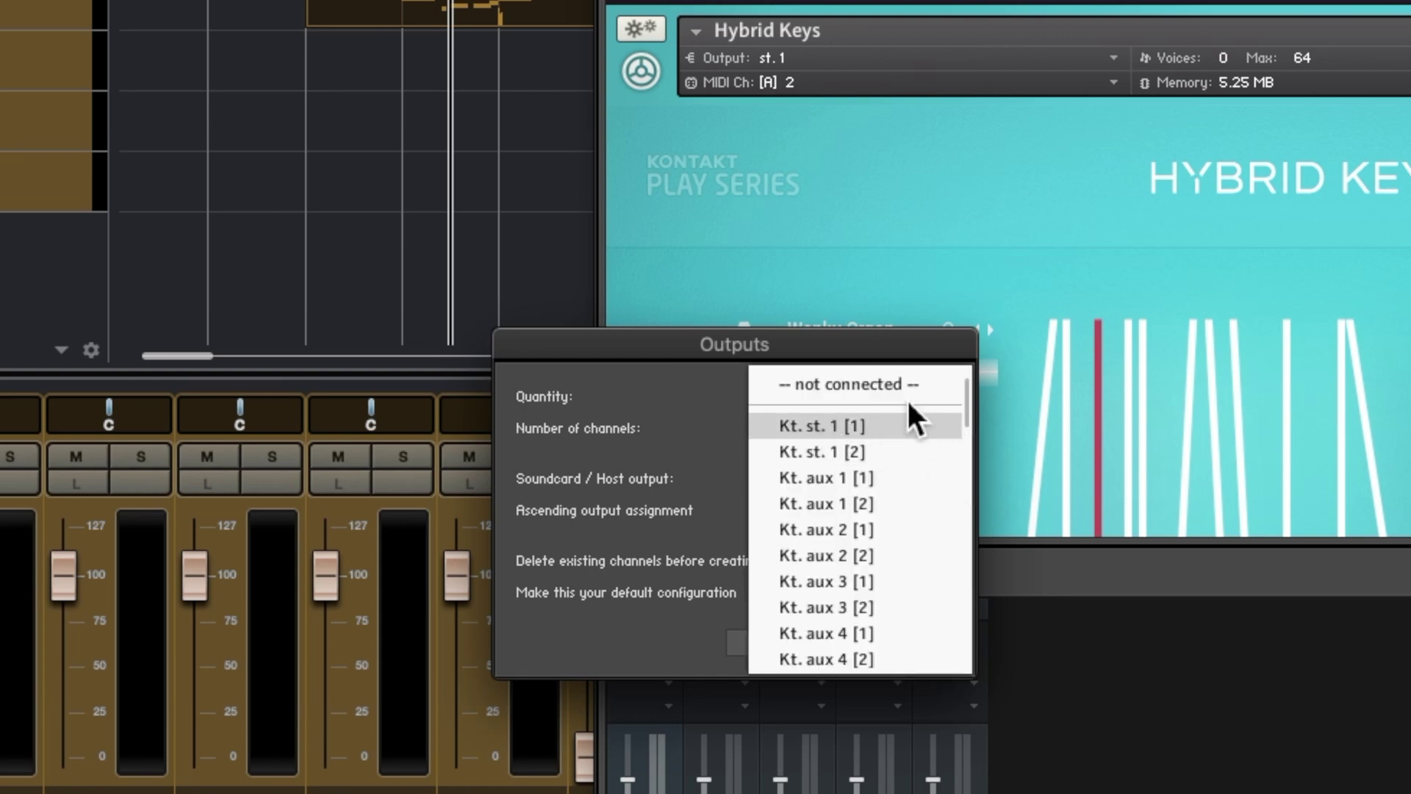
click(859, 428)
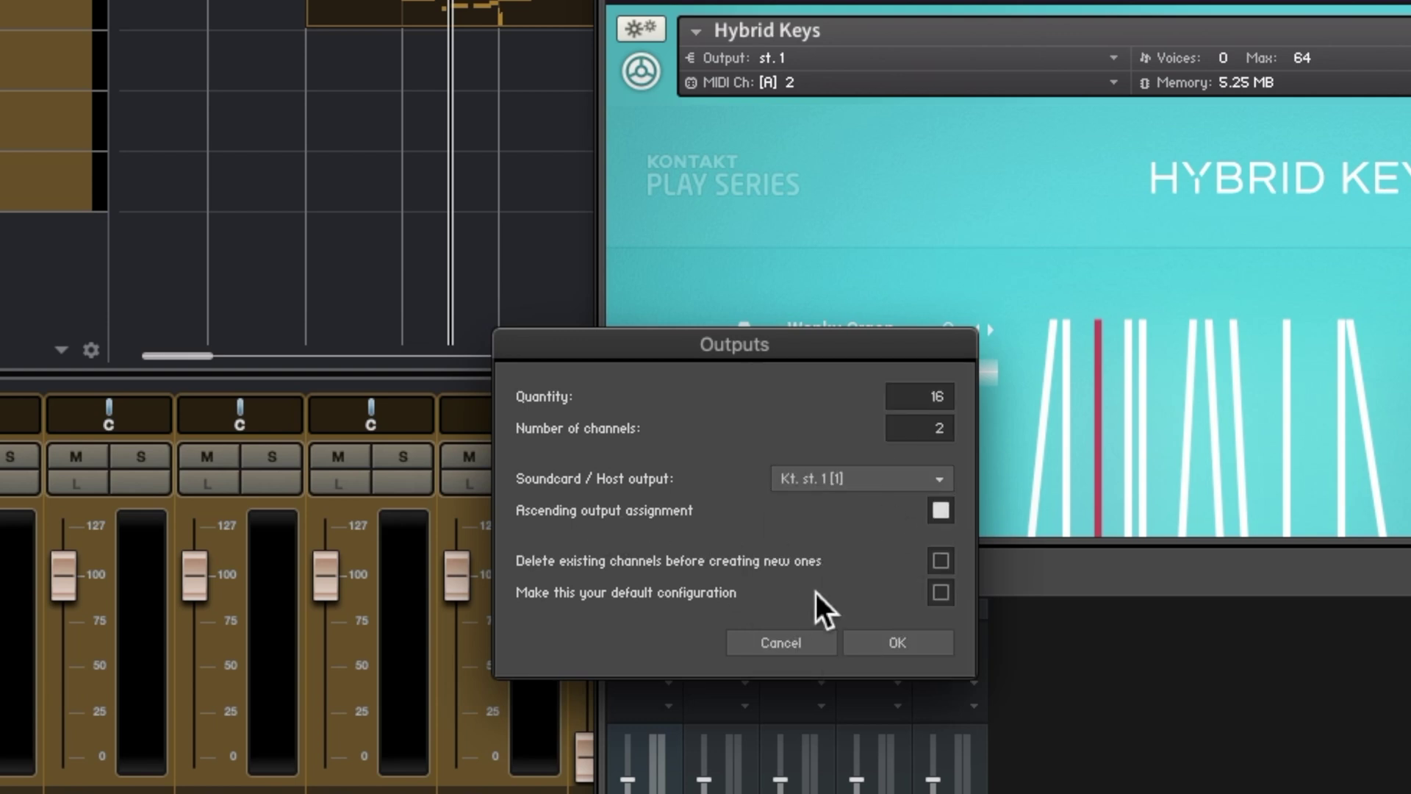
Step: Create the new outputs with existing channels deleted first and the result made the default configuration
click(939, 565)
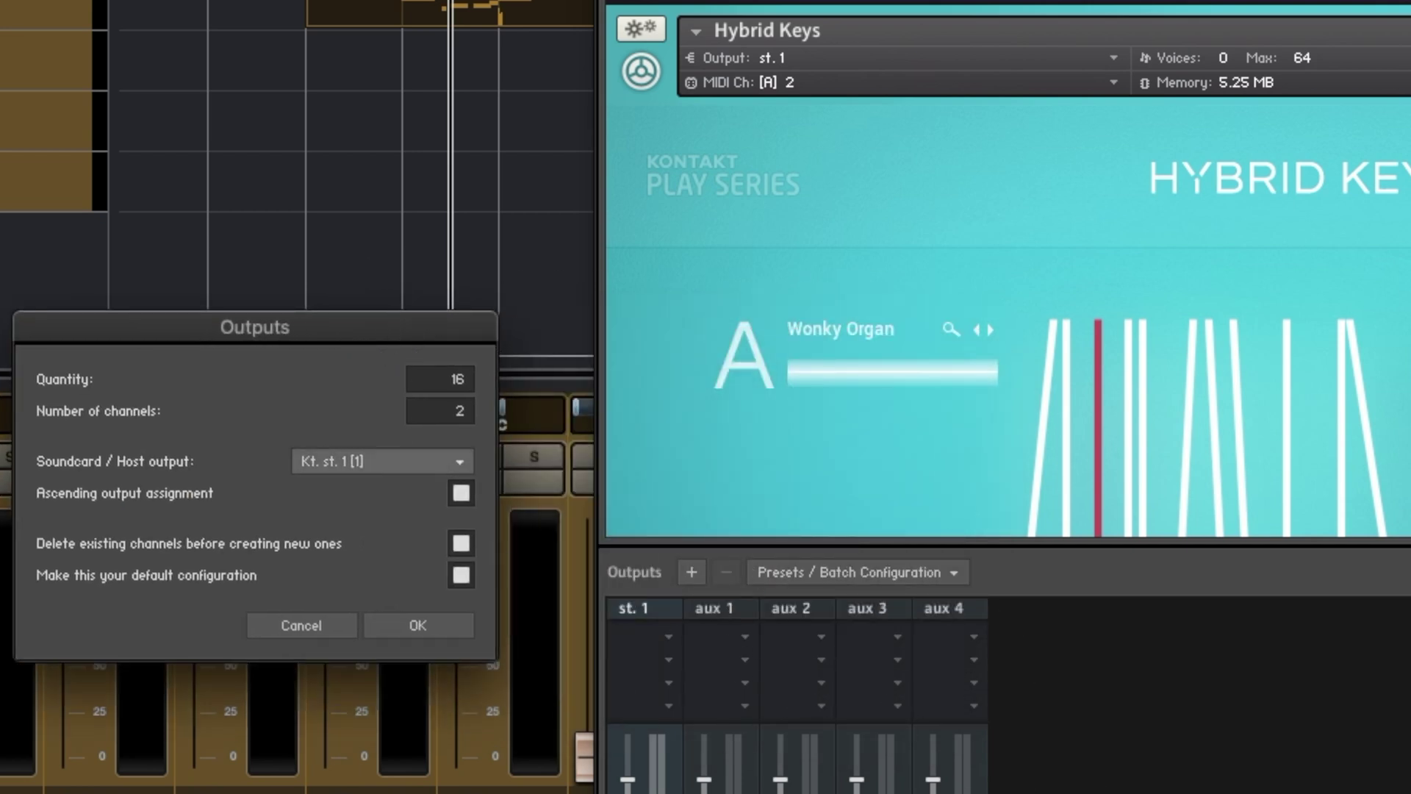
drag(304, 324, 891, 317)
click(1004, 619)
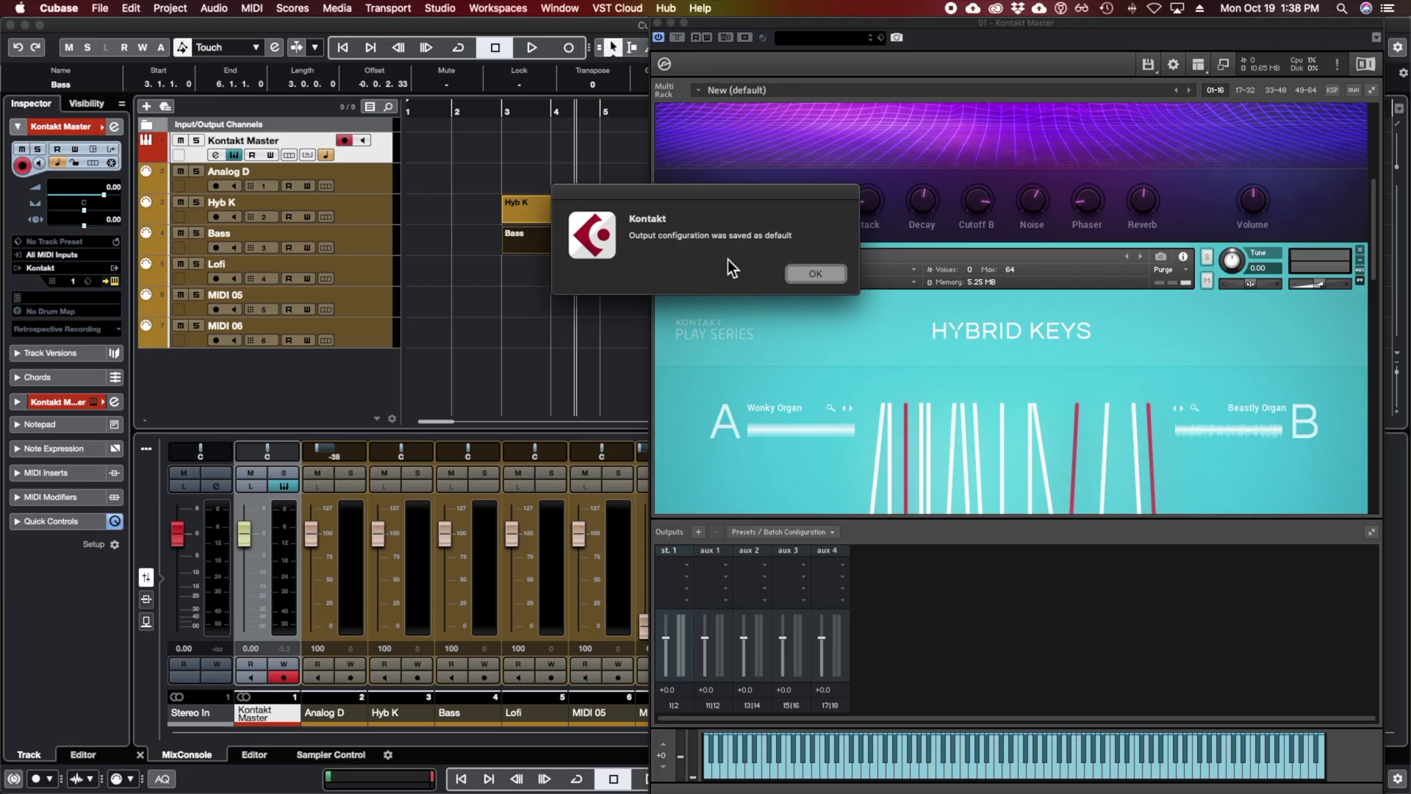
click(816, 273)
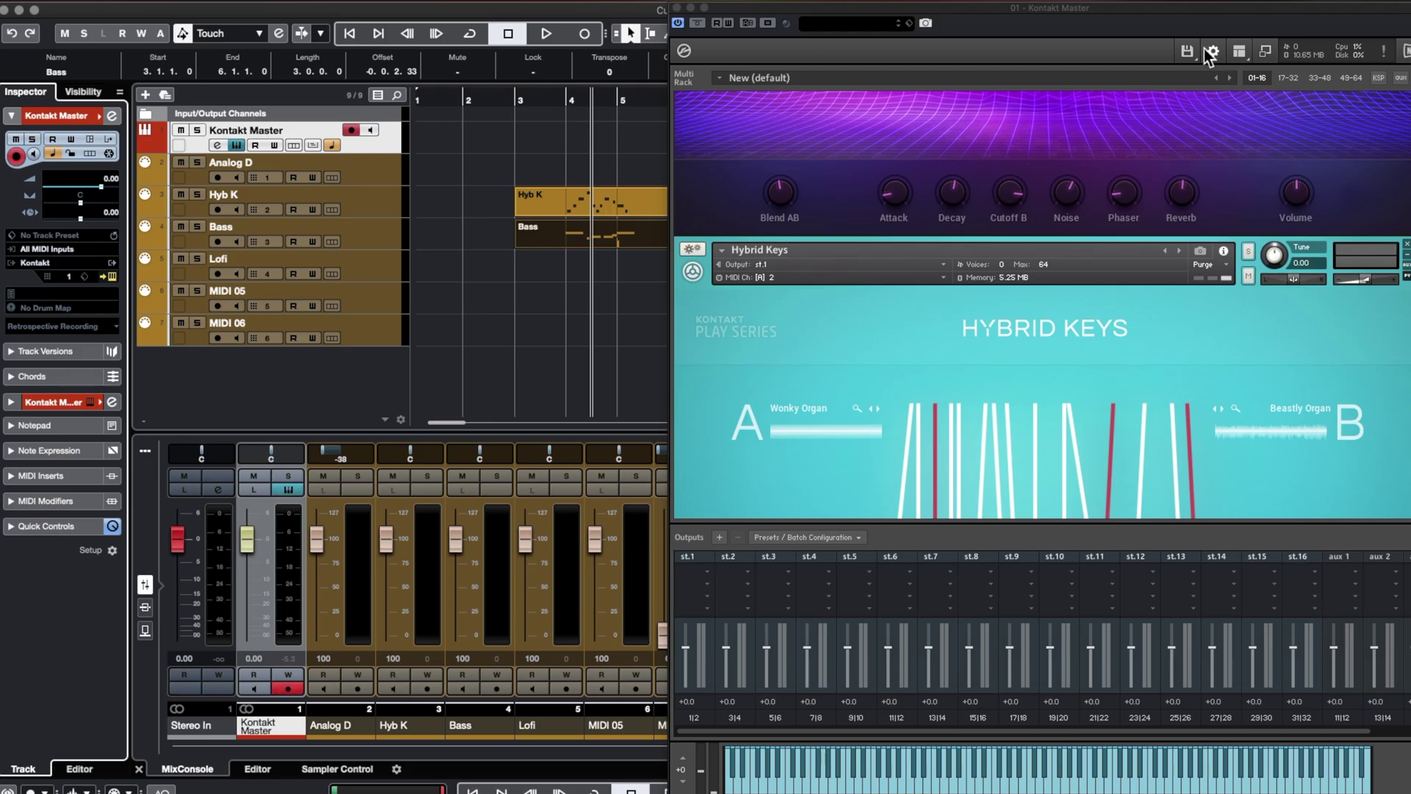
Step: Hide and show Kontakt's Outputs section again and look through its stereo and aux output channels
click(1242, 53)
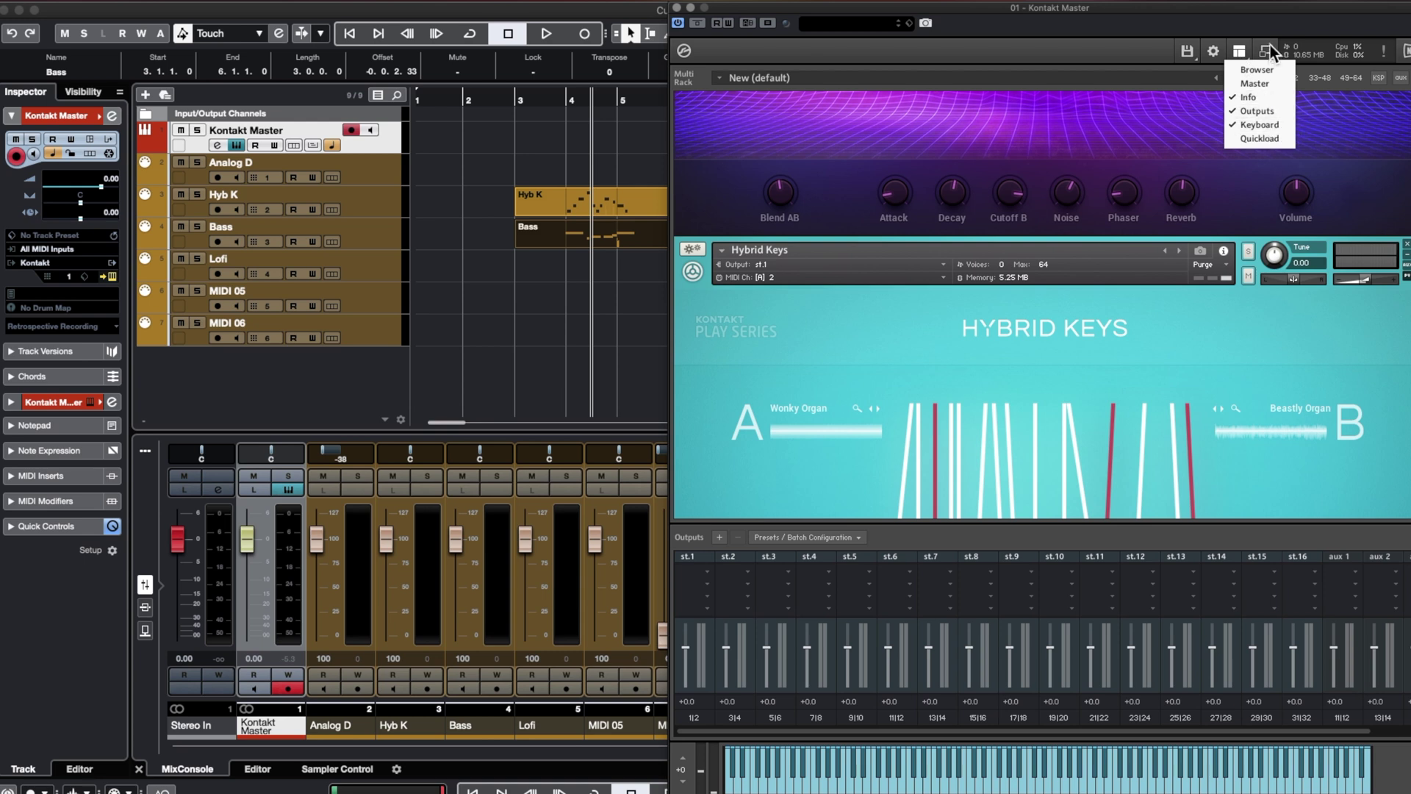
click(1250, 111)
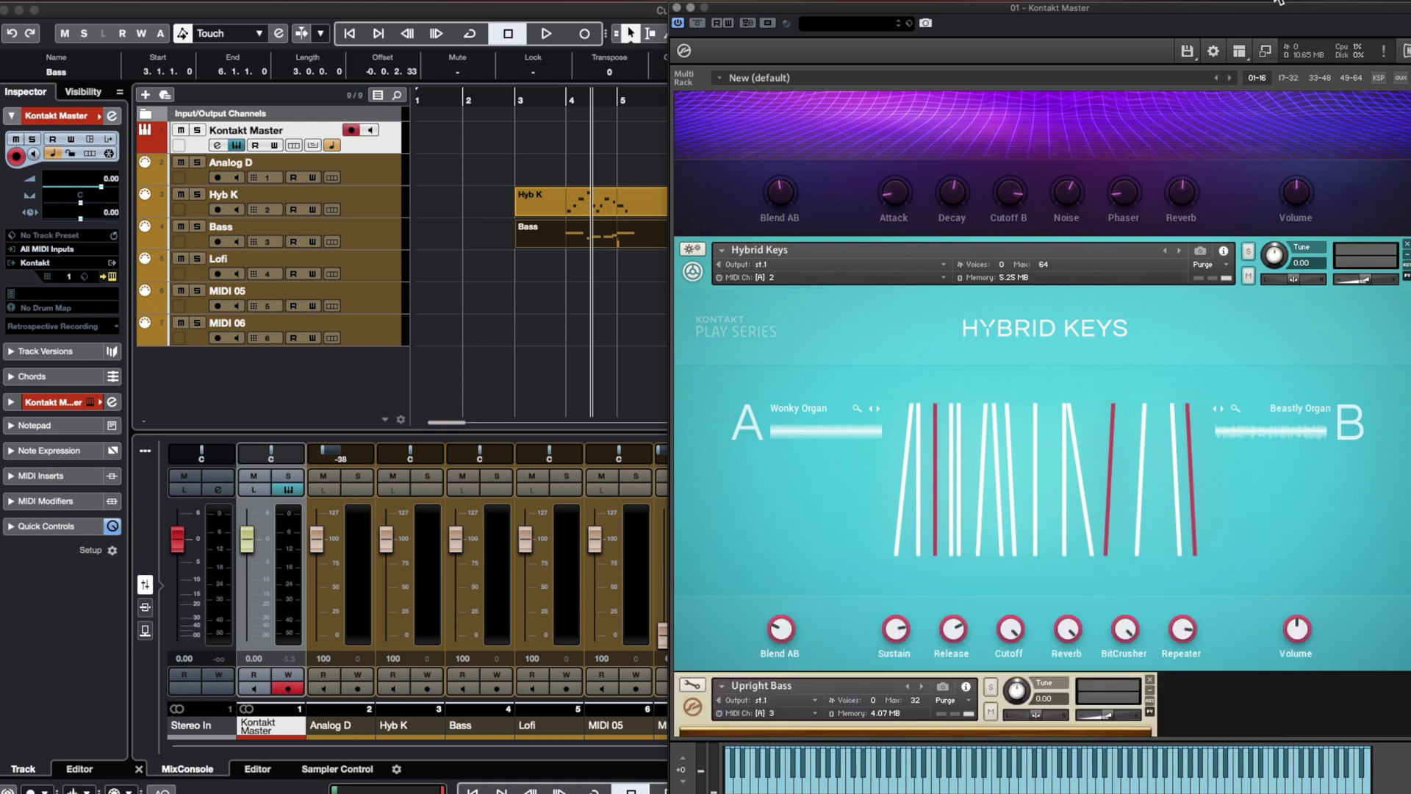
click(1241, 55)
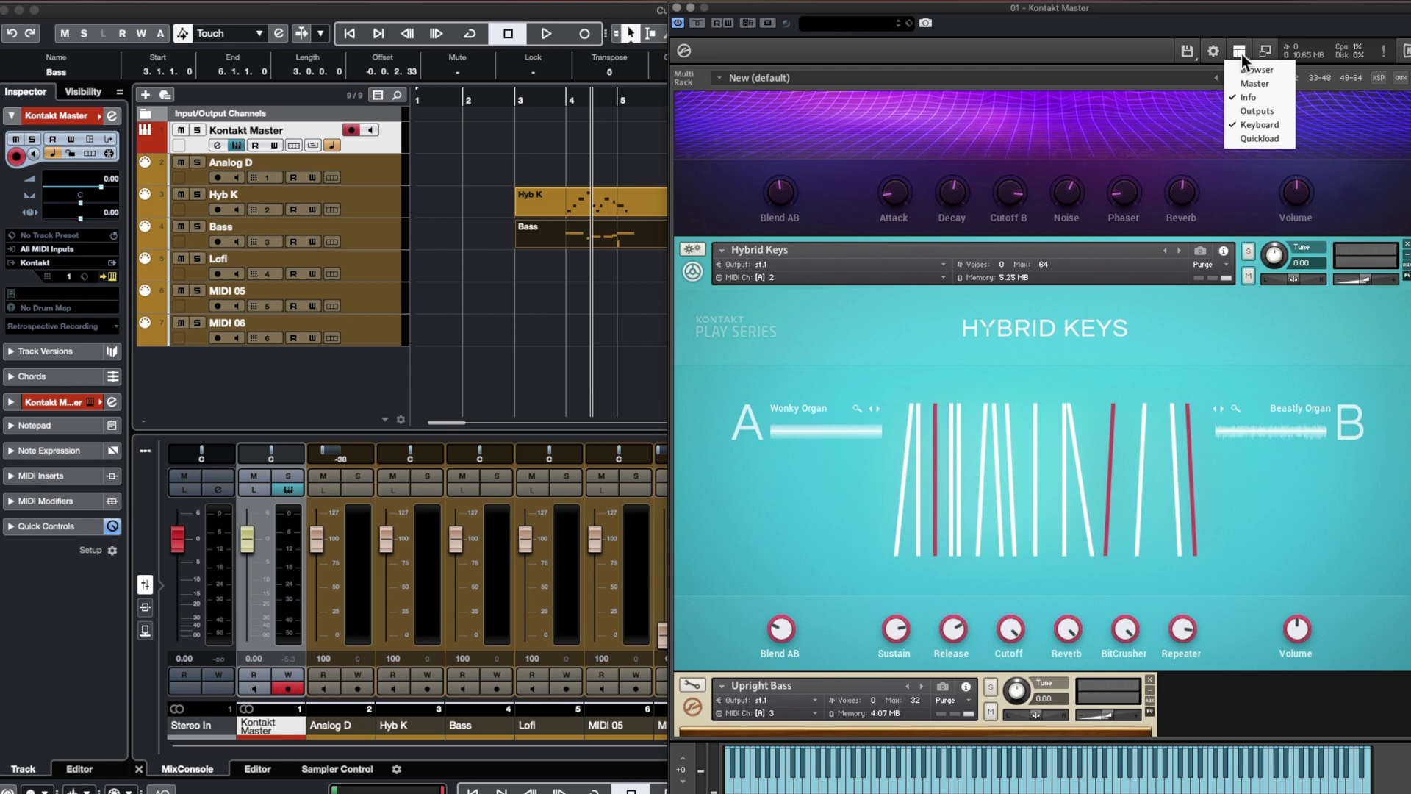
click(1264, 112)
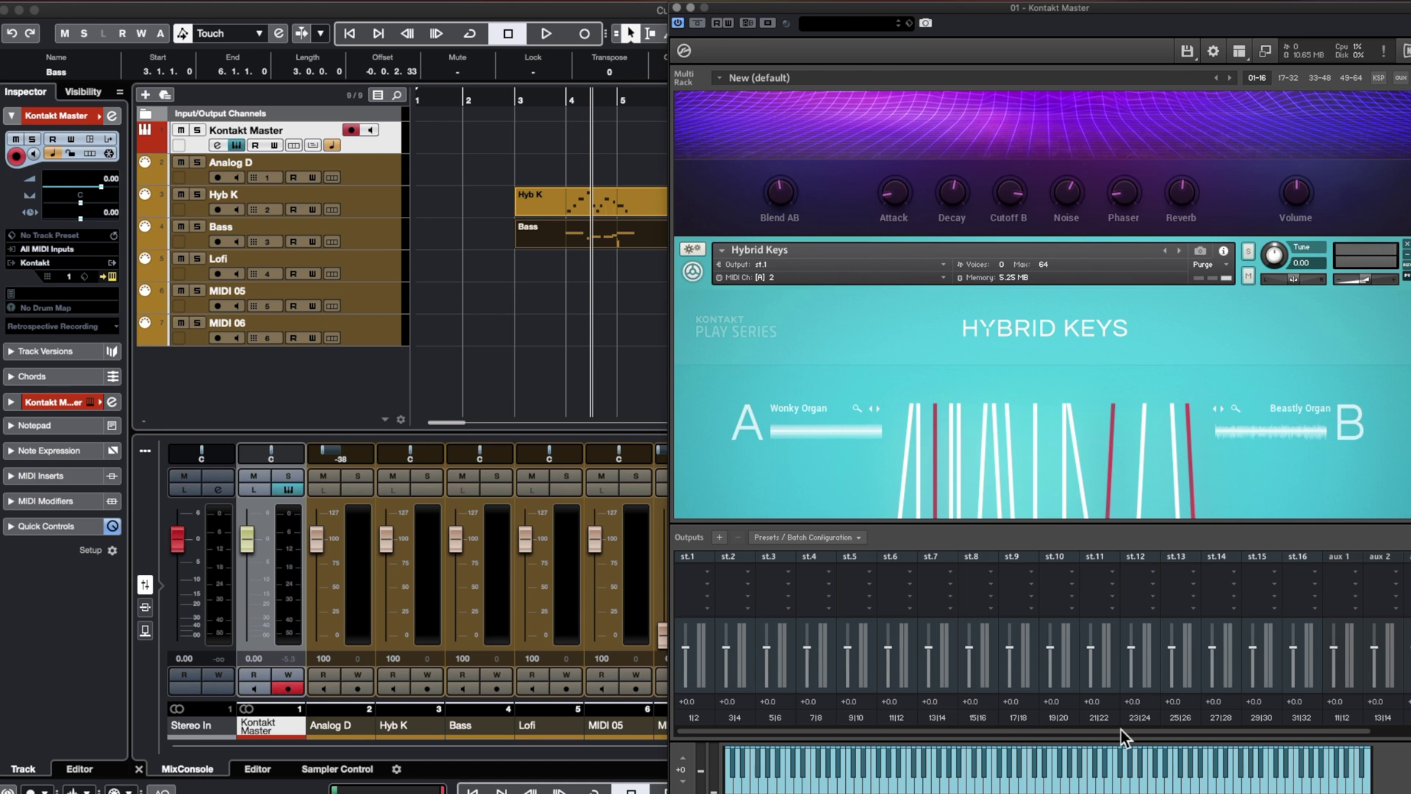
drag(1316, 732, 1372, 732)
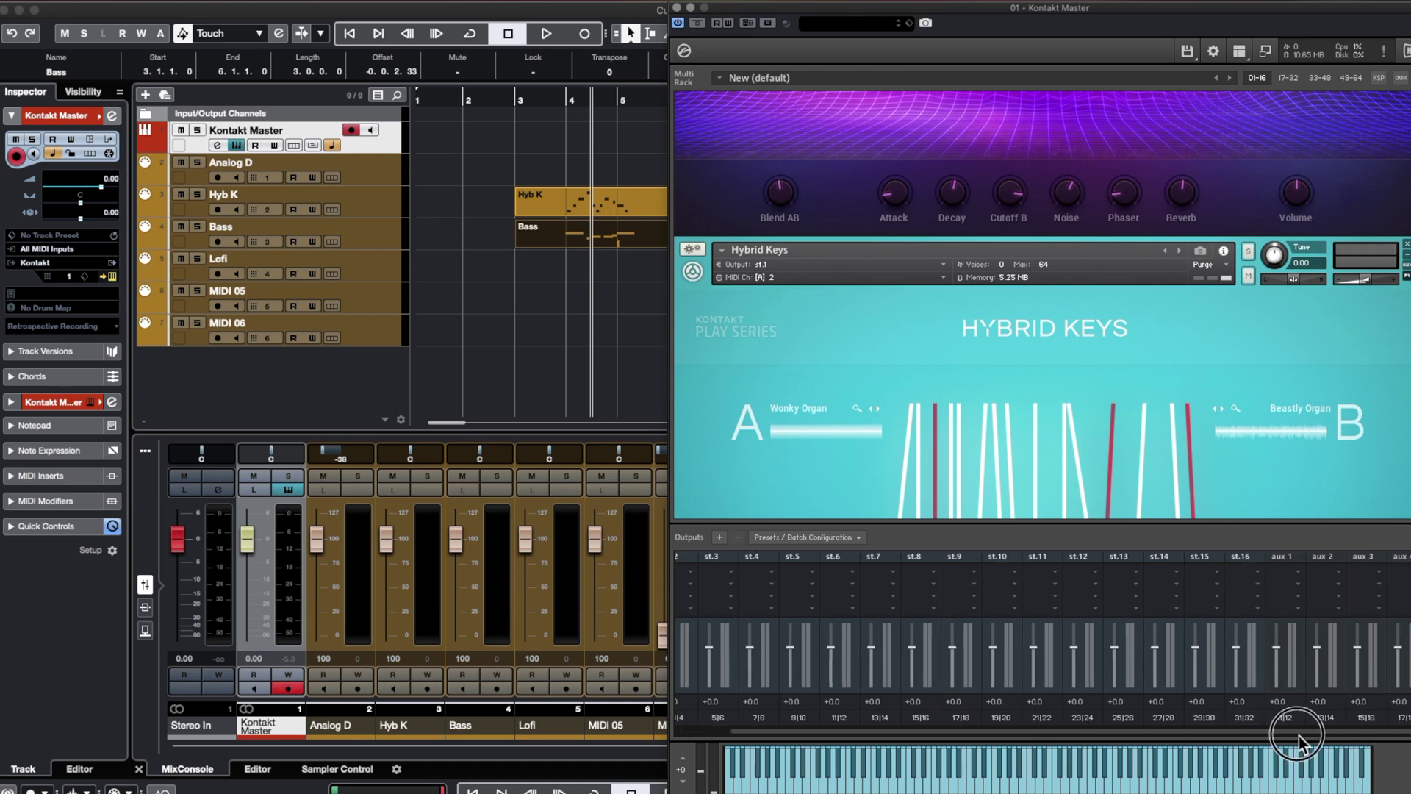
drag(1308, 734, 1039, 742)
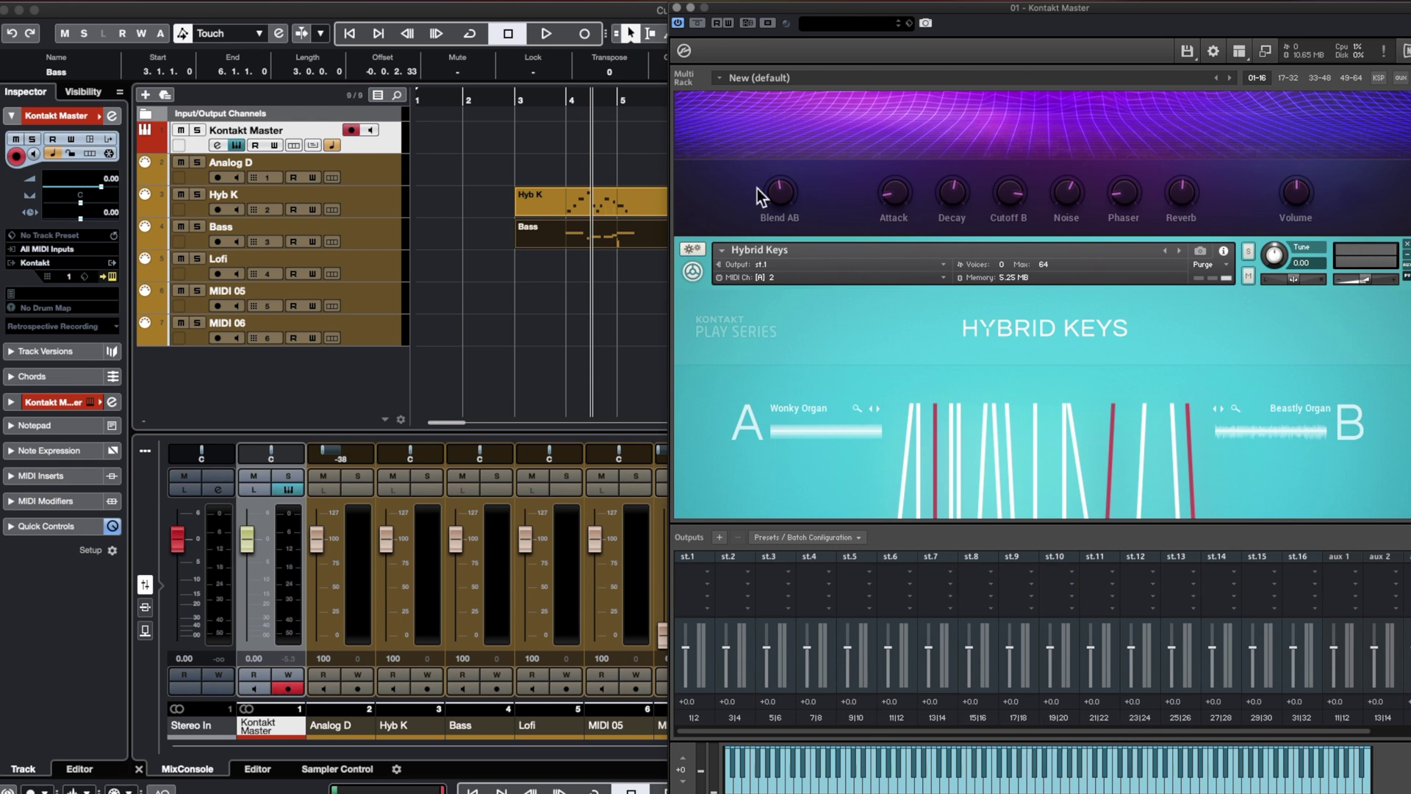
Step: Save the Cubase project with the new Kontakt output configuration
click(367, 153)
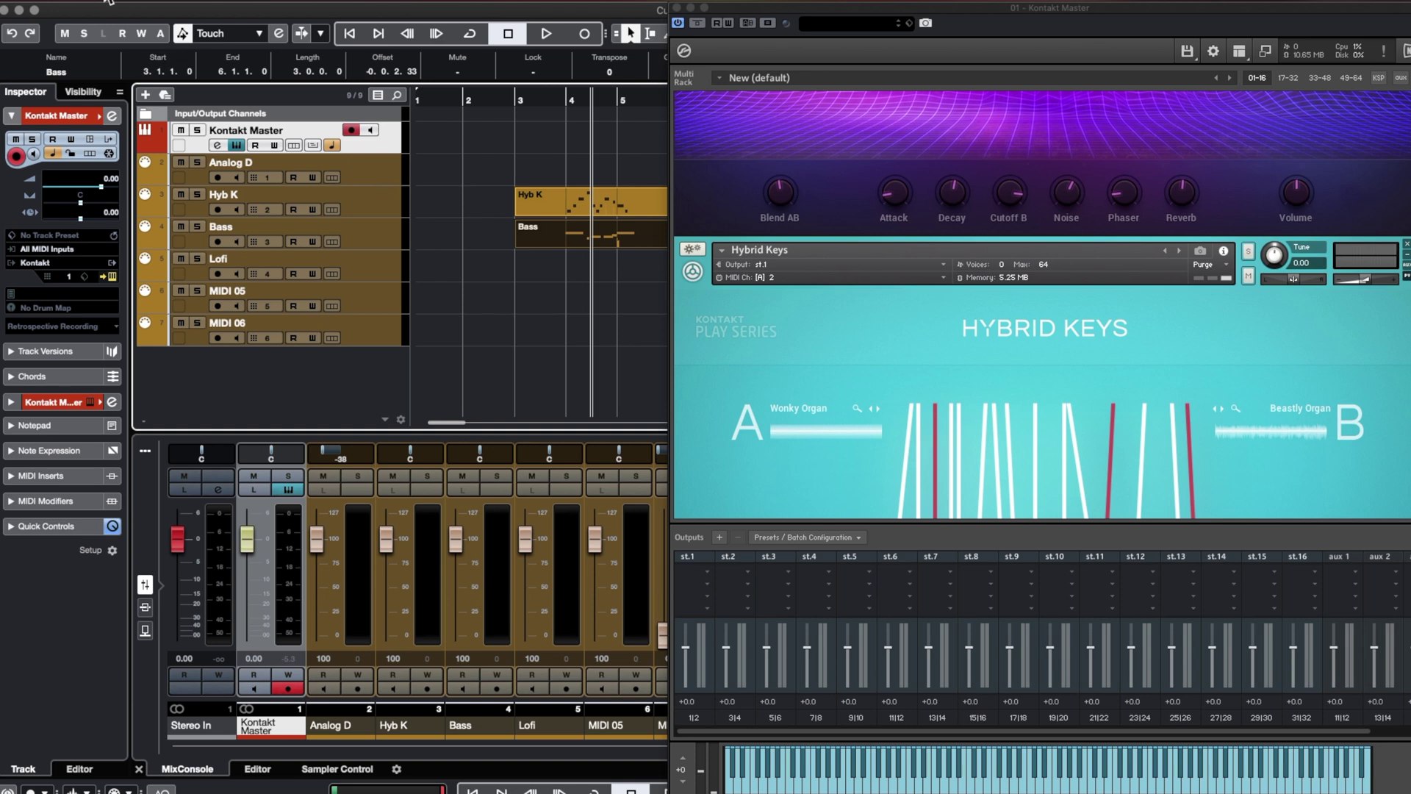
click(81, 4)
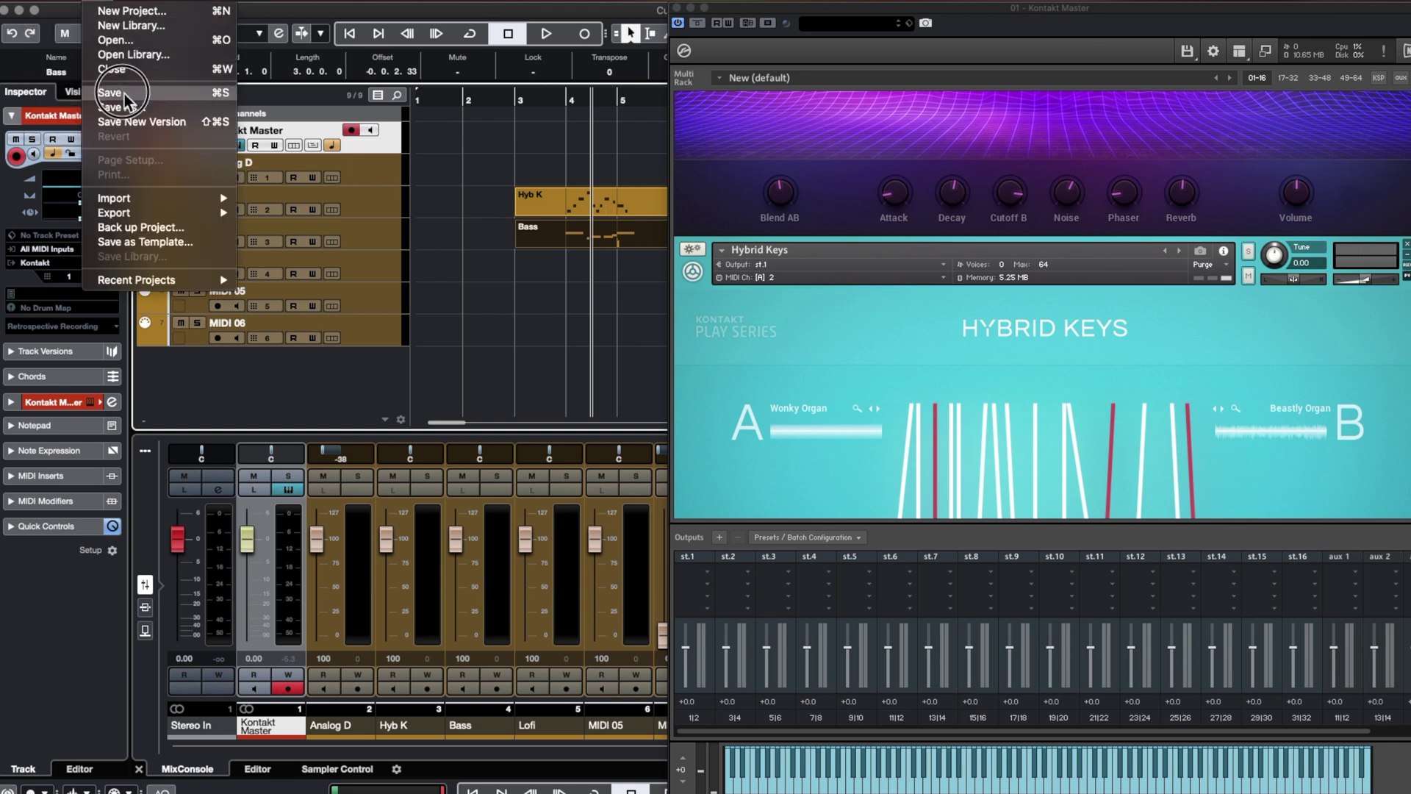
click(390, 297)
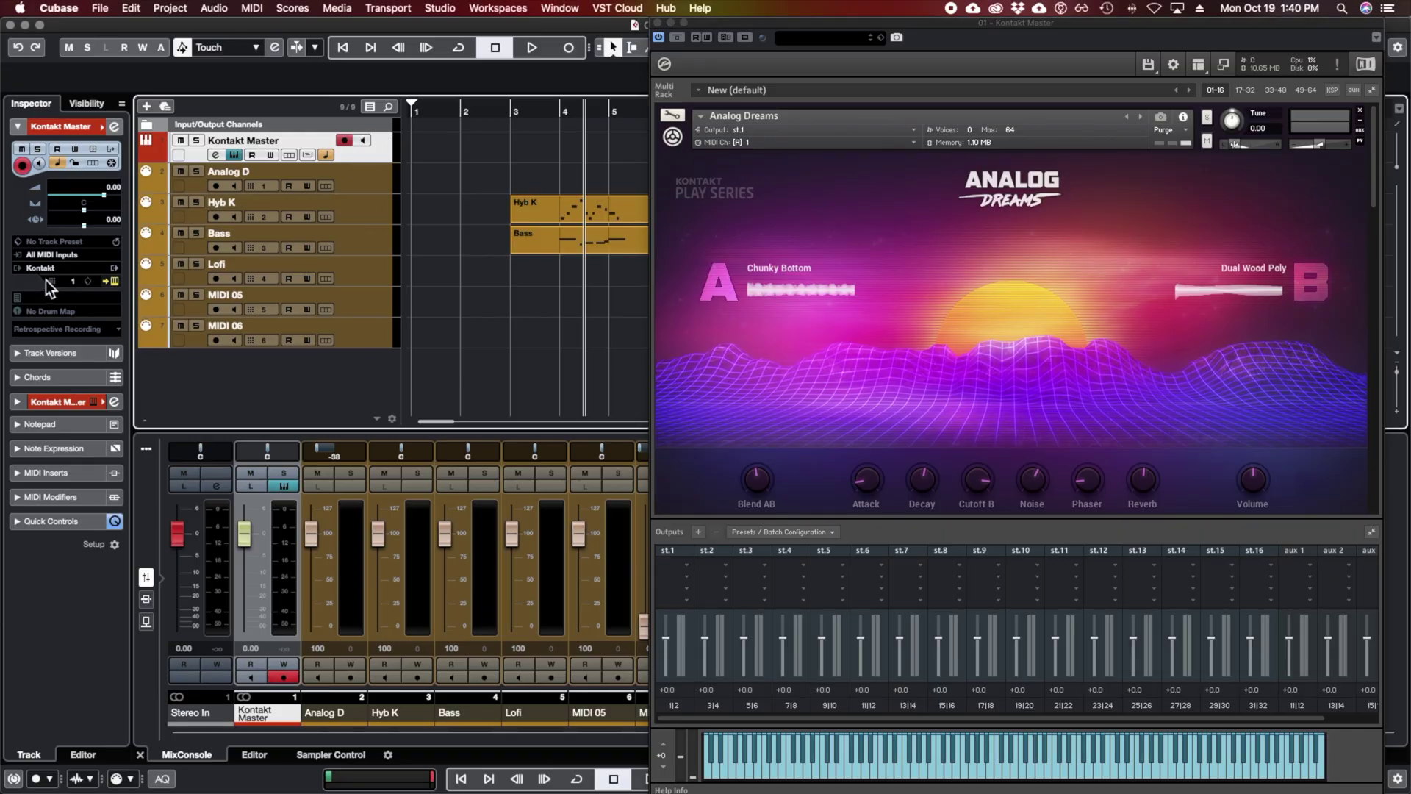
Step: Check the stereo, aux and mono outputs offered for activation on the Kontakt Master track, leaving the selection as it is
click(114, 269)
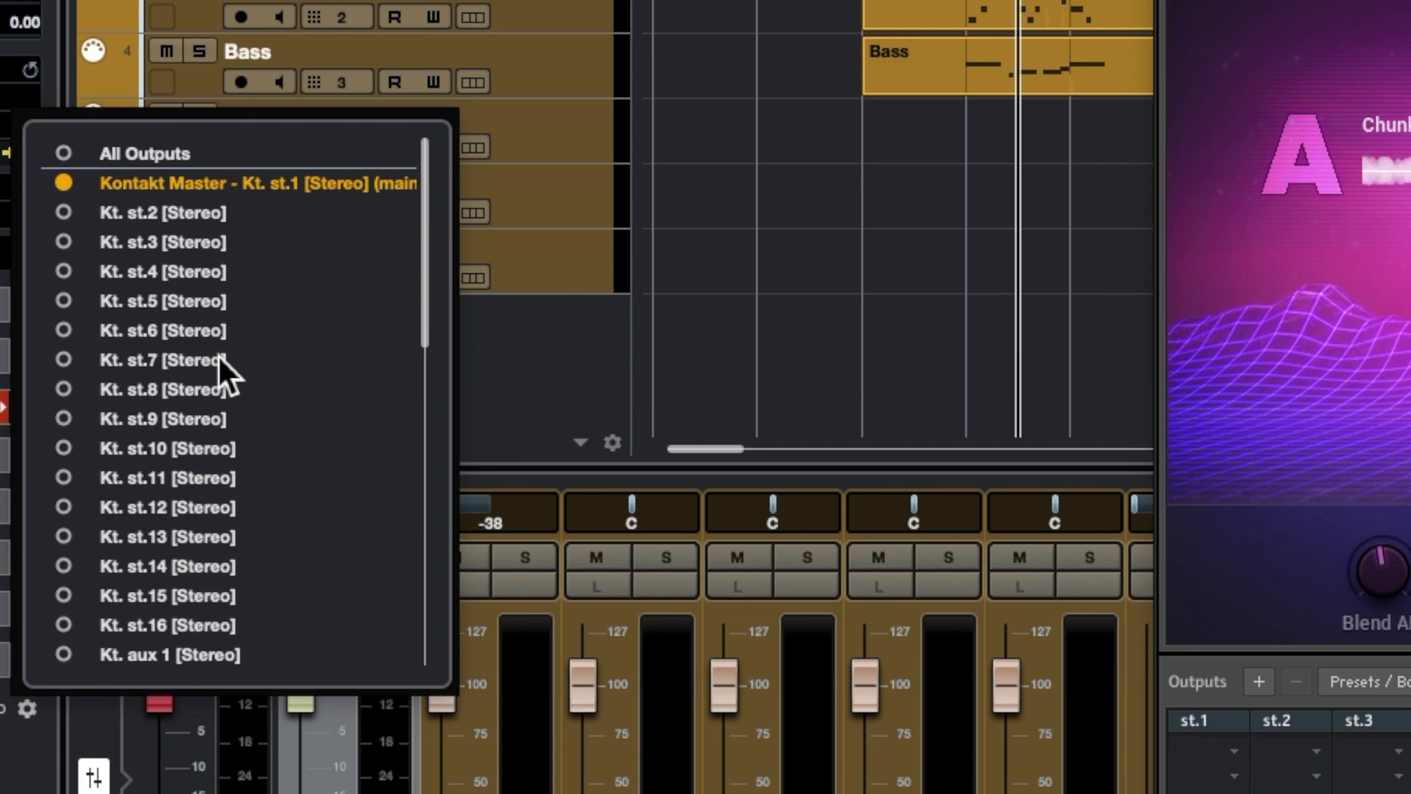
scroll(258, 519, down, 6)
scroll(258, 519, up, 6)
scroll(258, 519, down, 3)
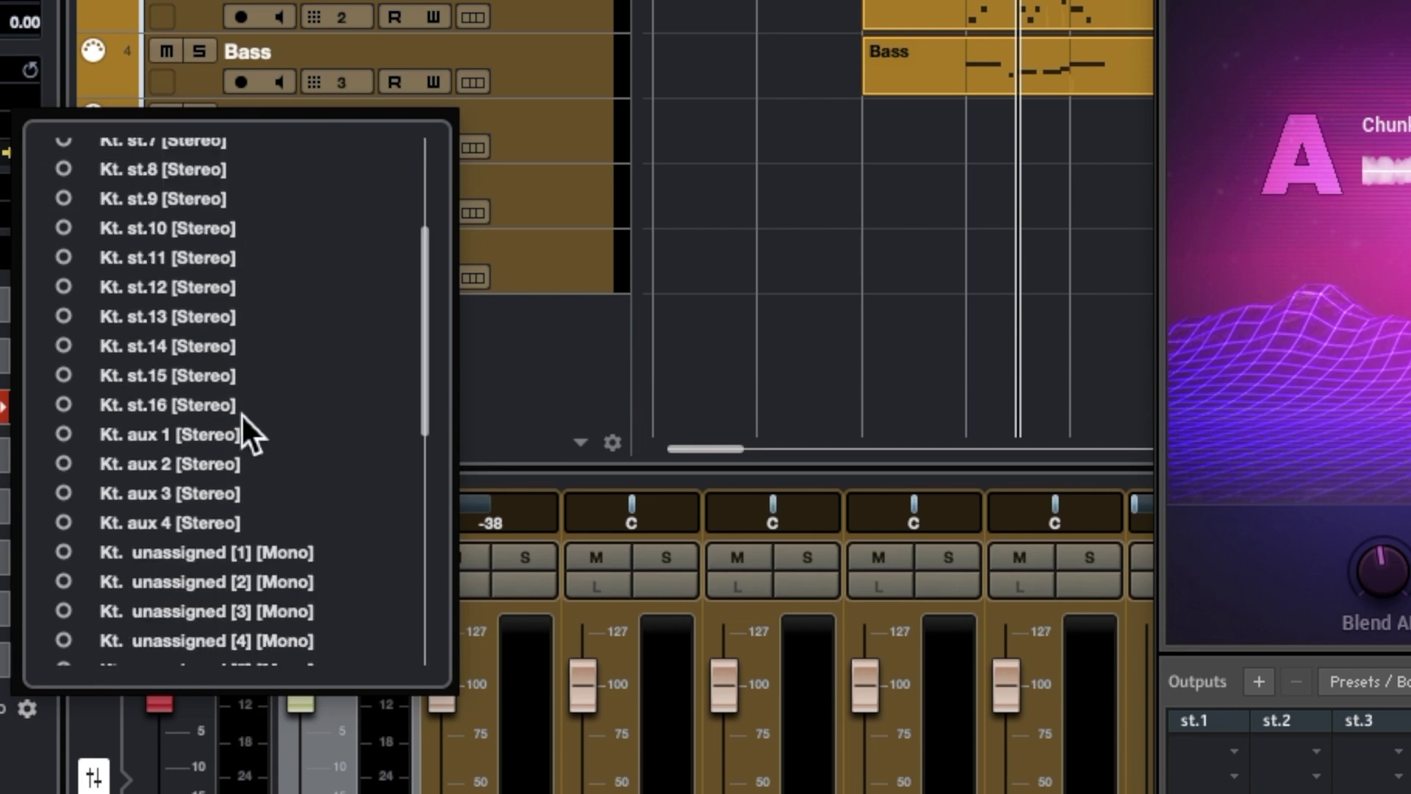
scroll(290, 408, up, 3)
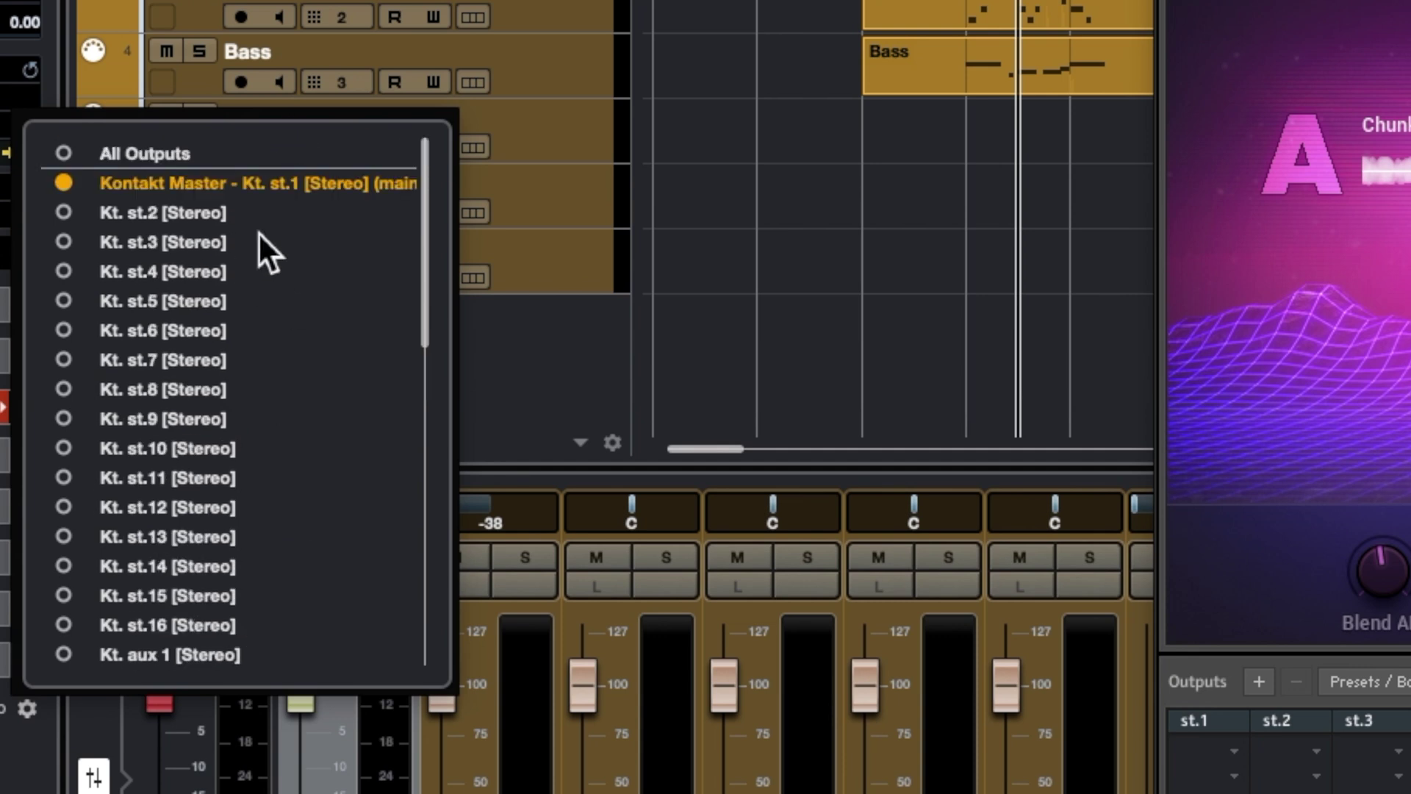
click(729, 430)
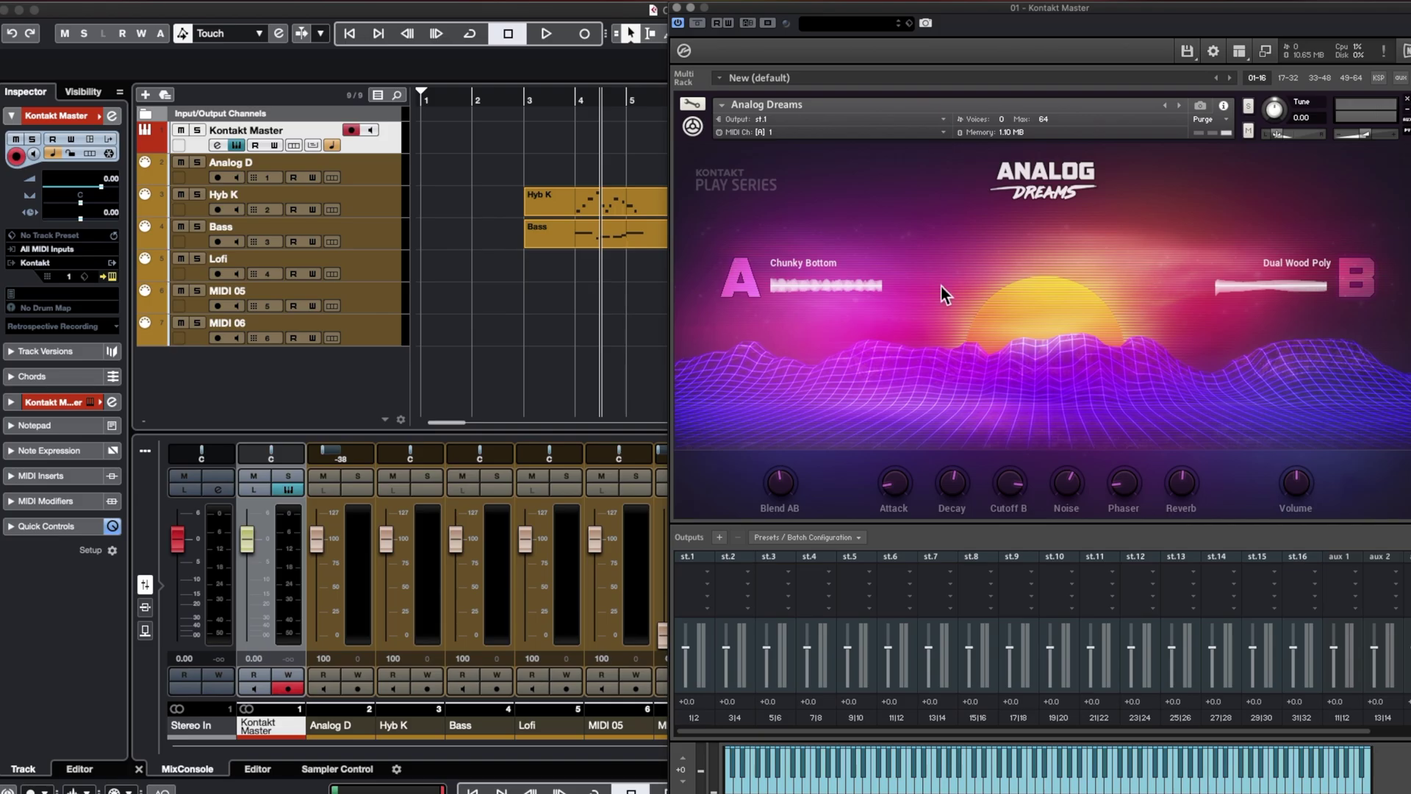
Step: Inspect the output routing choices for the Hybrid Keys and Upright Bass instruments in Kontakt without changing them
scroll(1111, 448, down, 5)
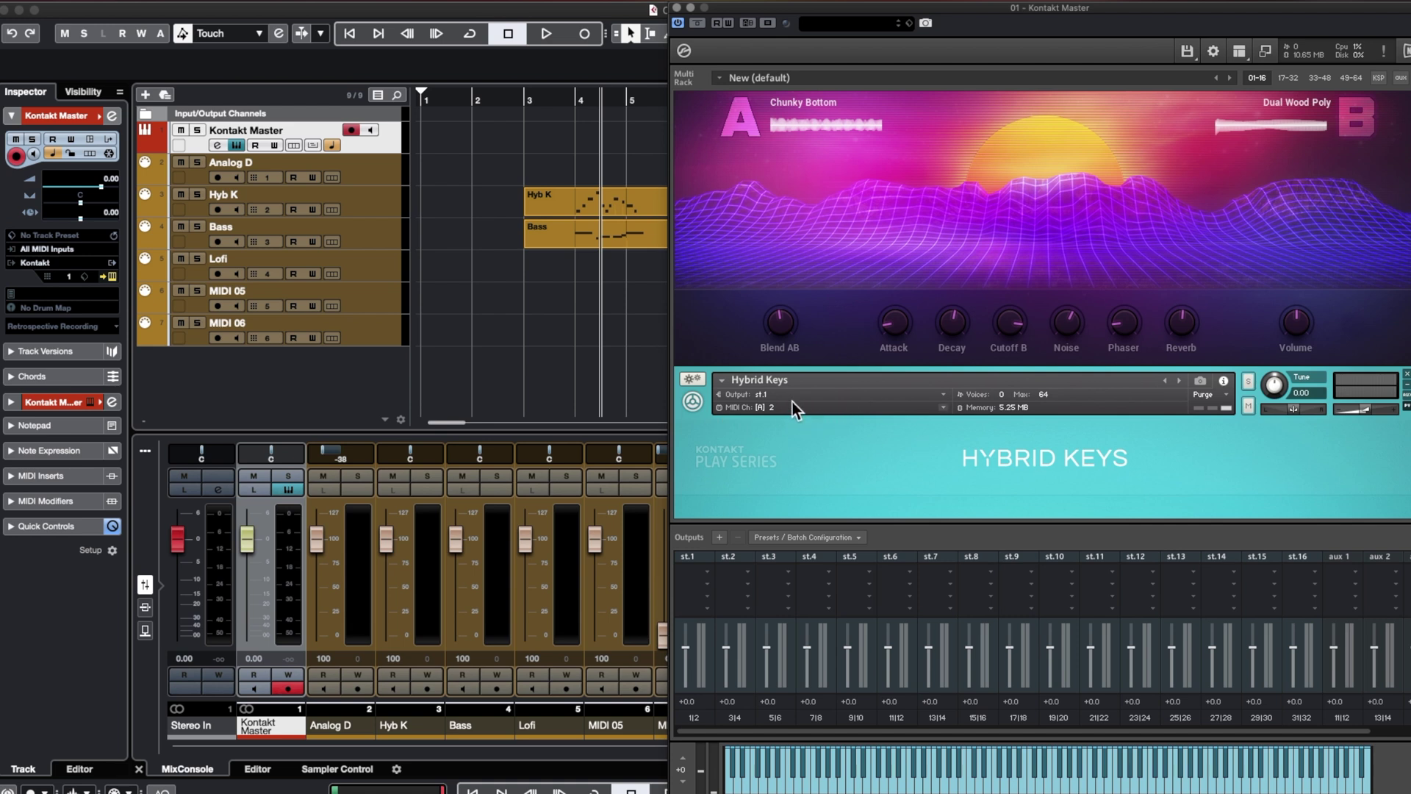
click(945, 394)
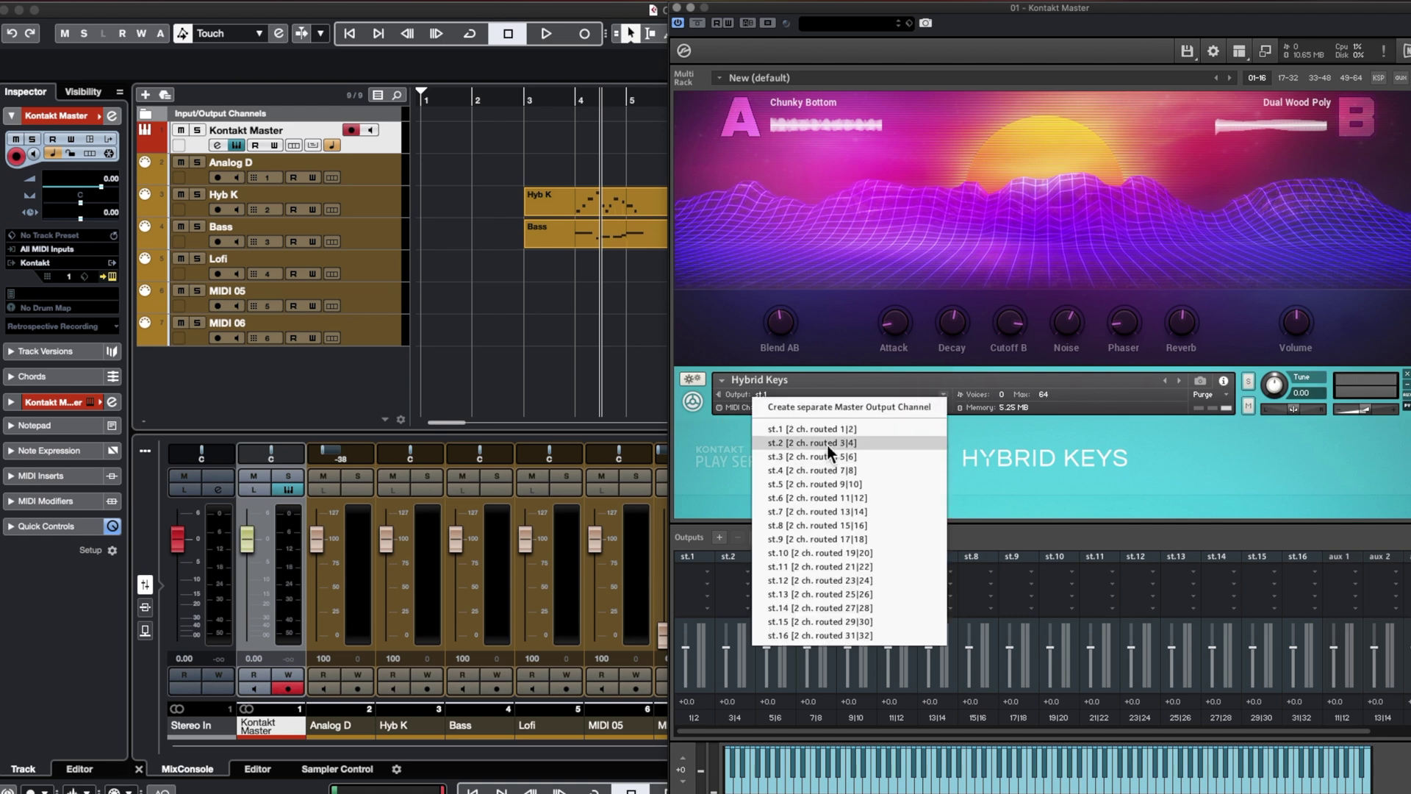
click(1037, 467)
scroll(940, 435, down, 8)
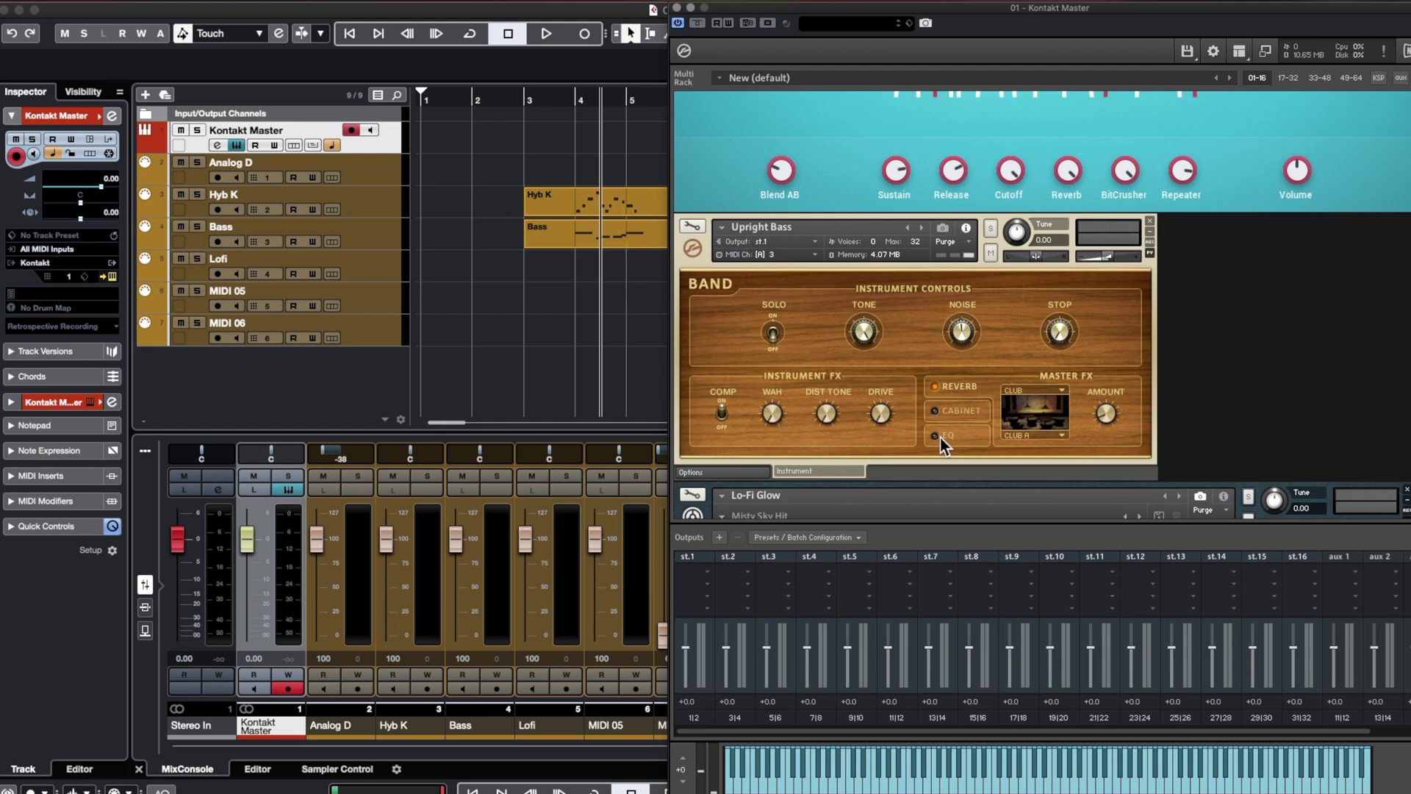
click(814, 241)
click(1139, 290)
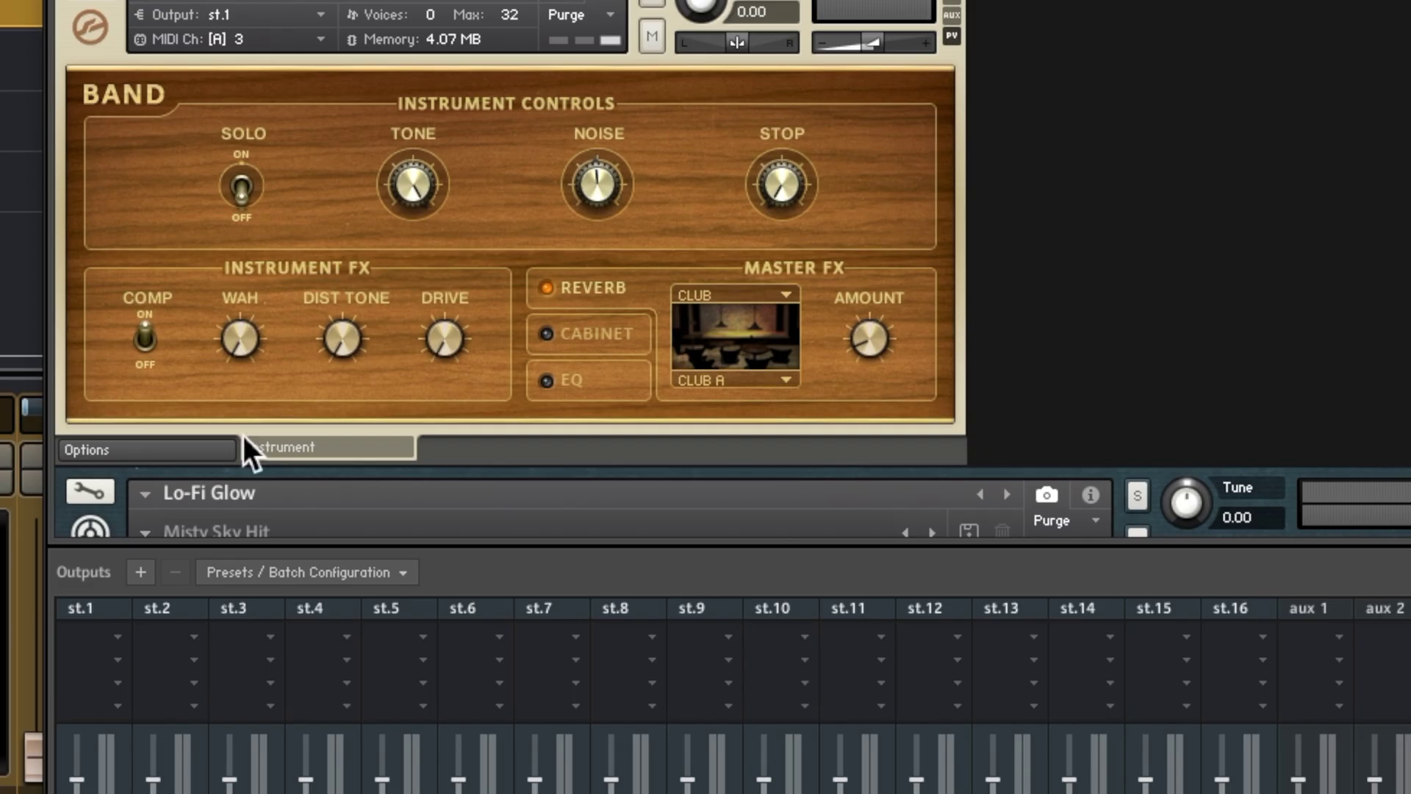
Step: Clear Kontakt's output section and batch-create one individual channel for each loaded instrument, merging the individual group outputs
click(386, 571)
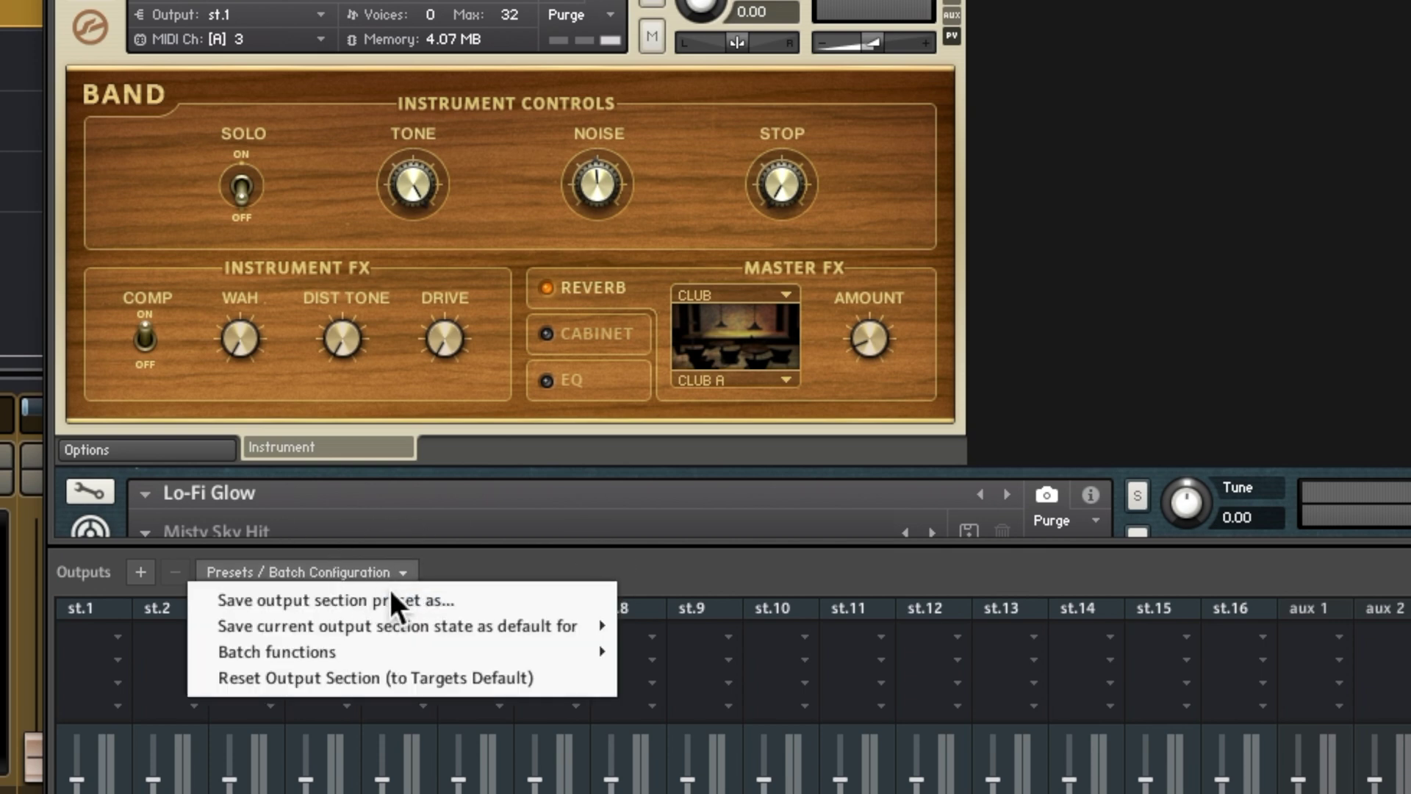
mouse_move(411, 649)
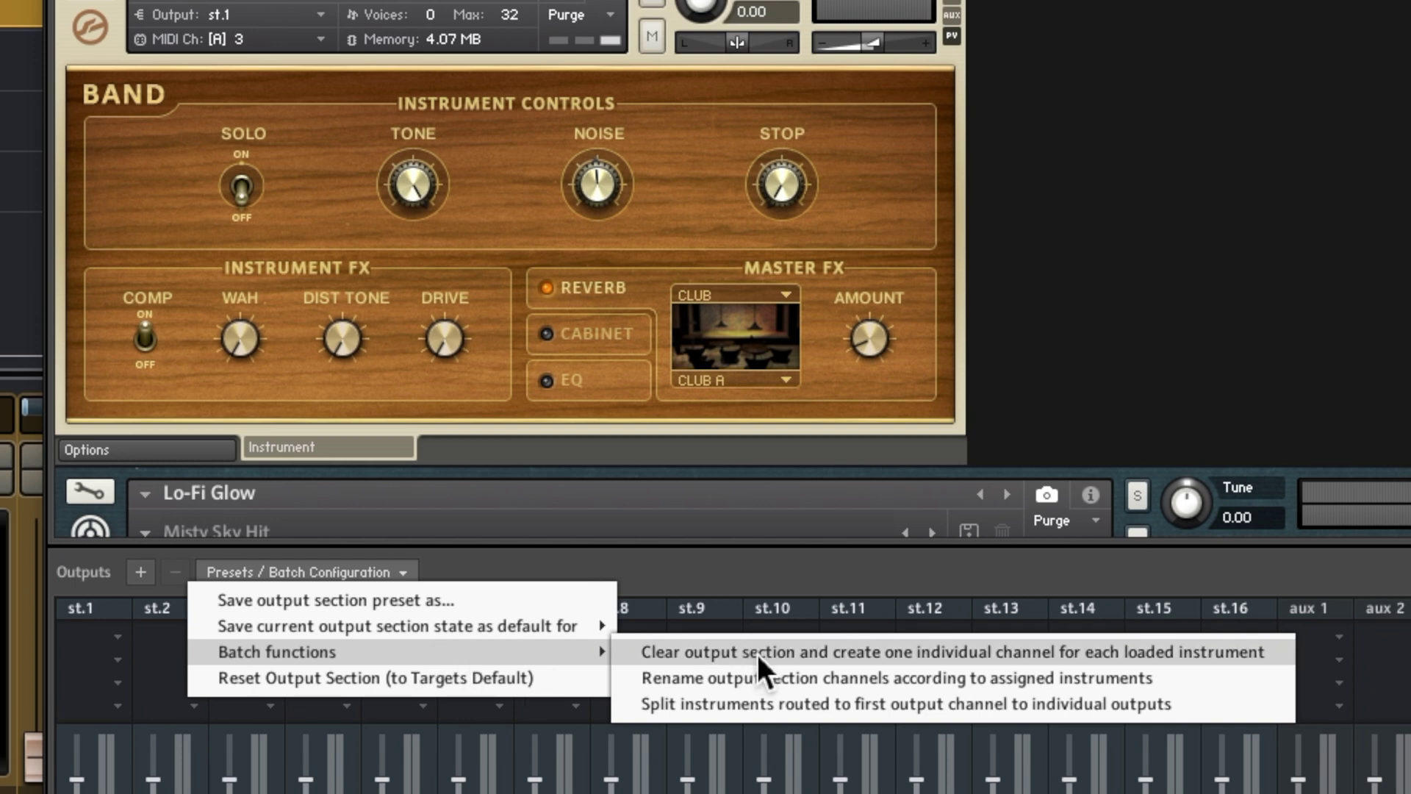
click(845, 651)
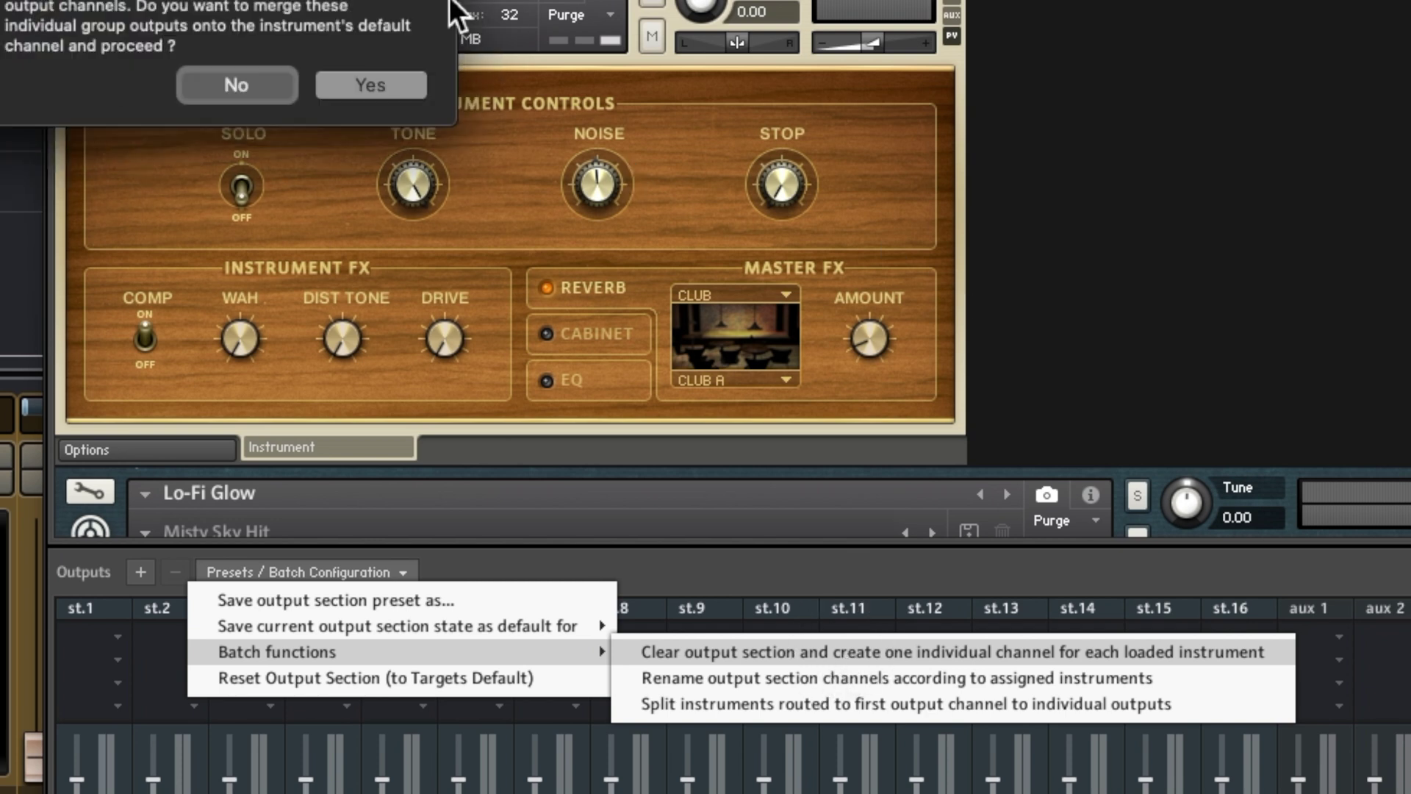
click(324, 91)
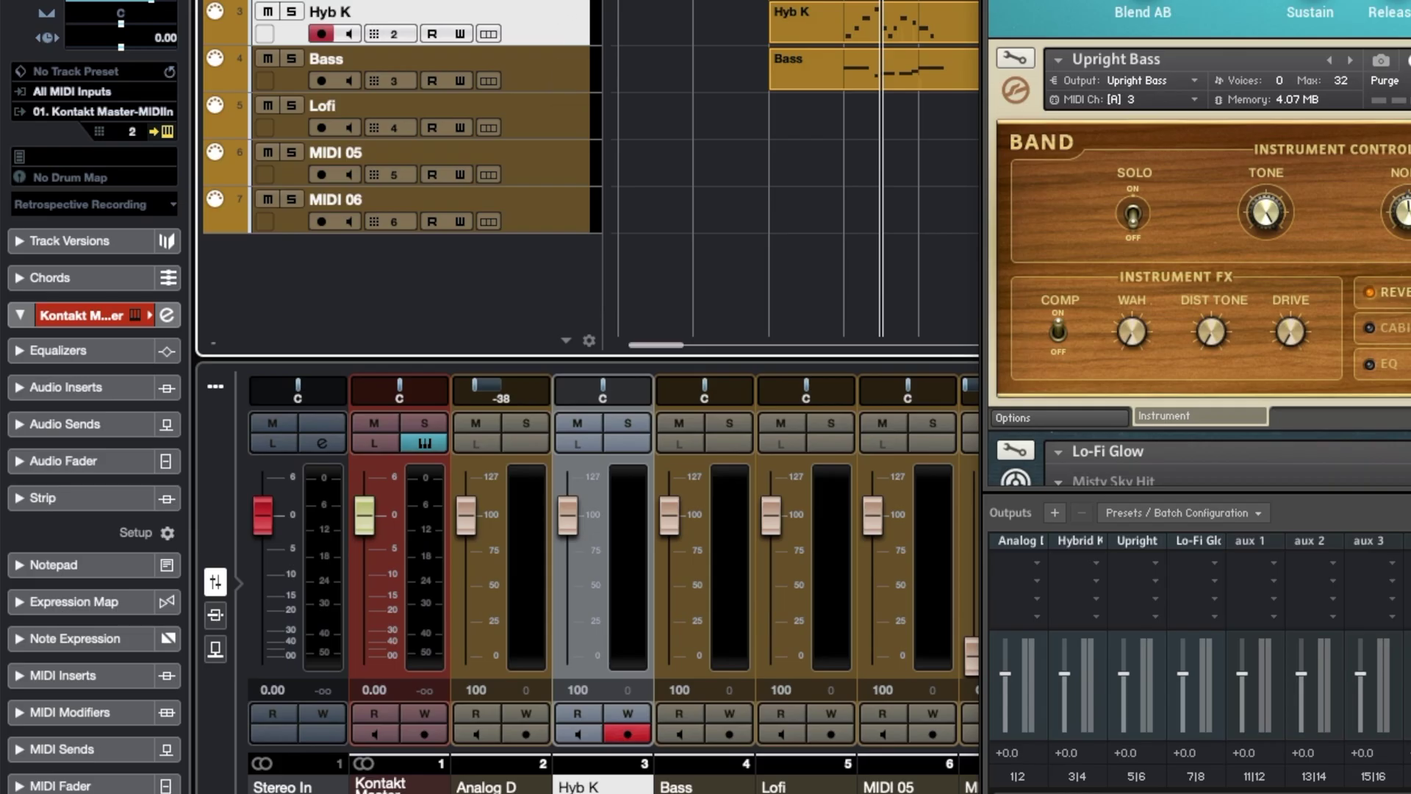
Step: Activate the additional stereo outputs Kt. st.2, Kt. st.3 and Kt. st.4 for the Kontakt Master track
click(399, 783)
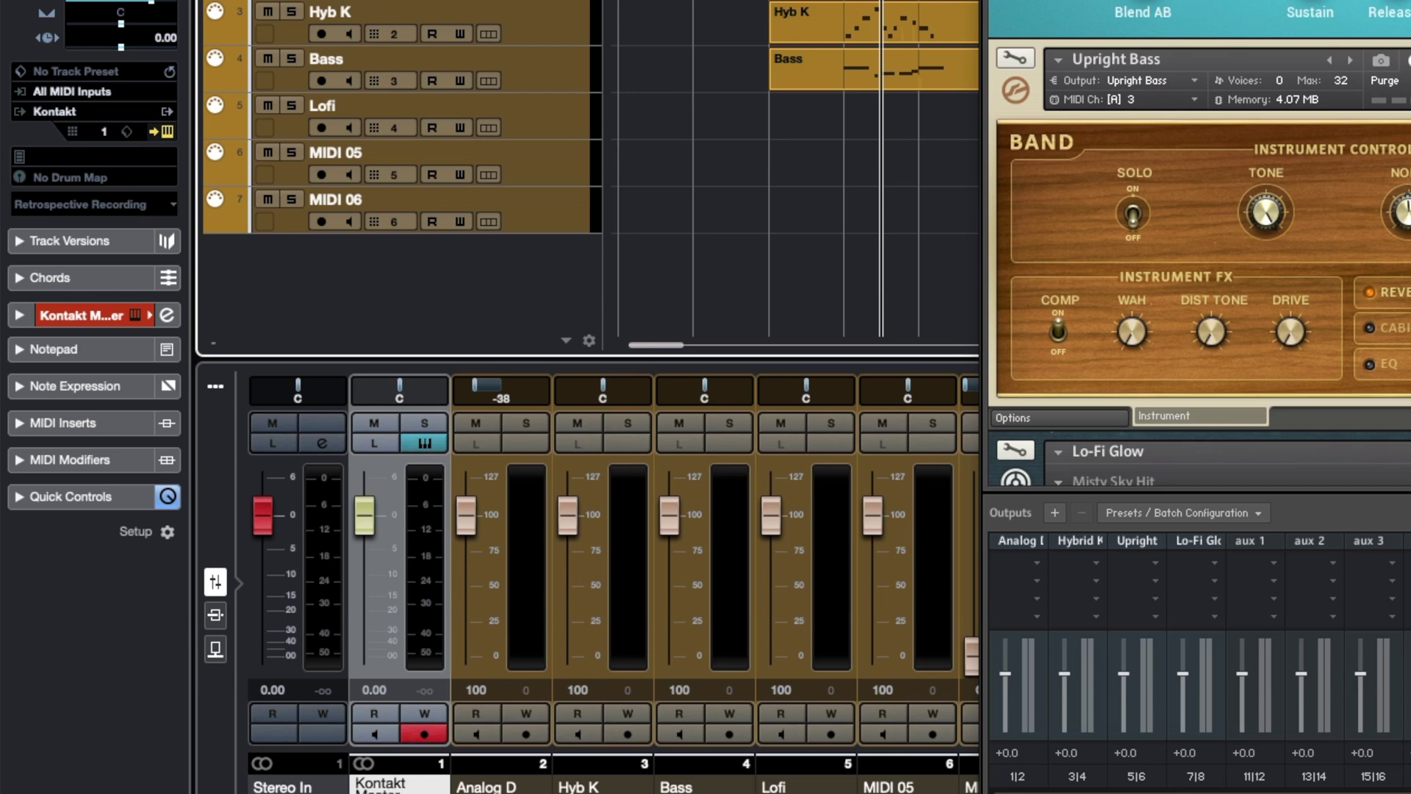
click(169, 116)
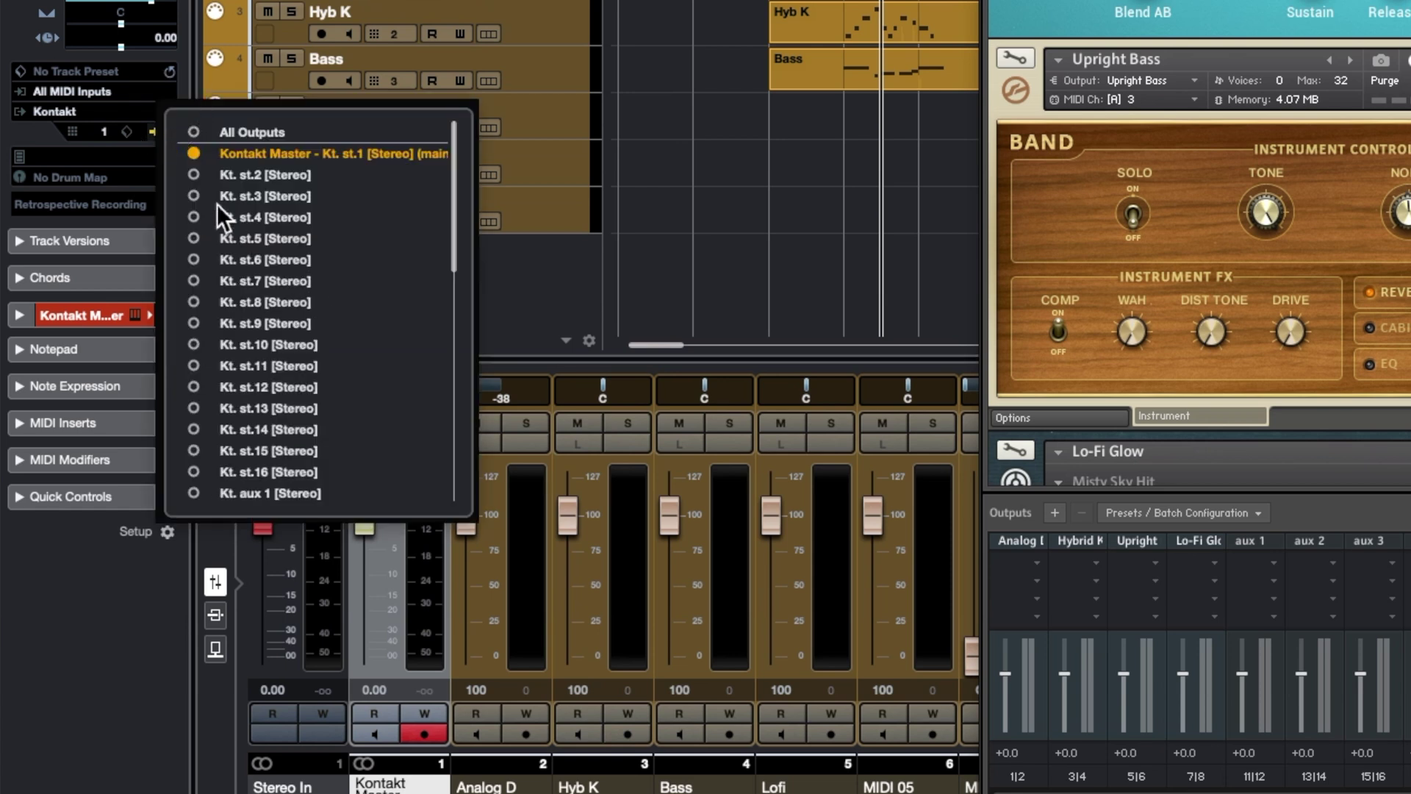
click(194, 174)
click(195, 195)
click(195, 217)
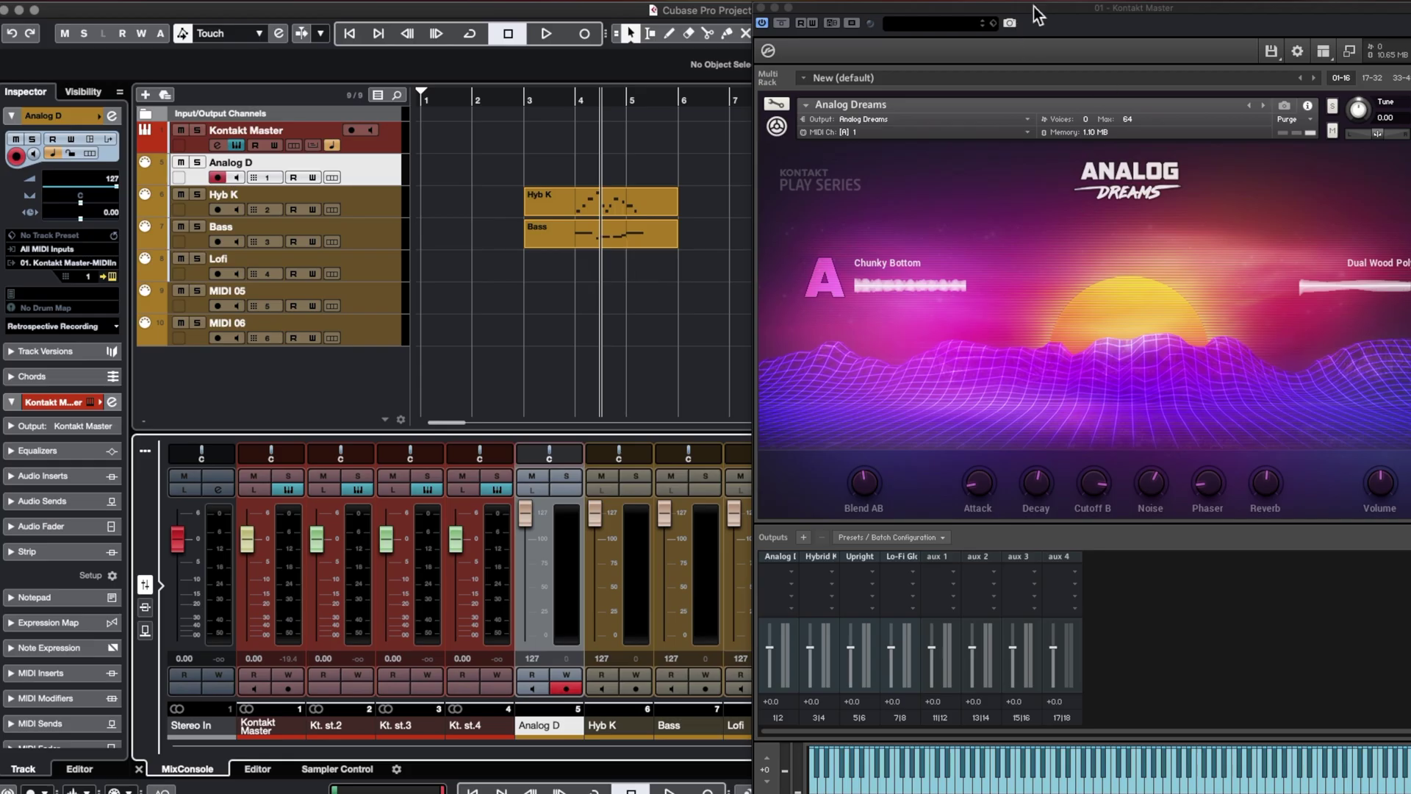
Step: Uncover the mixer and check the output meters with the Hyb K, Bass and Lofi tracks selected one after another
drag(1036, 15, 906, 15)
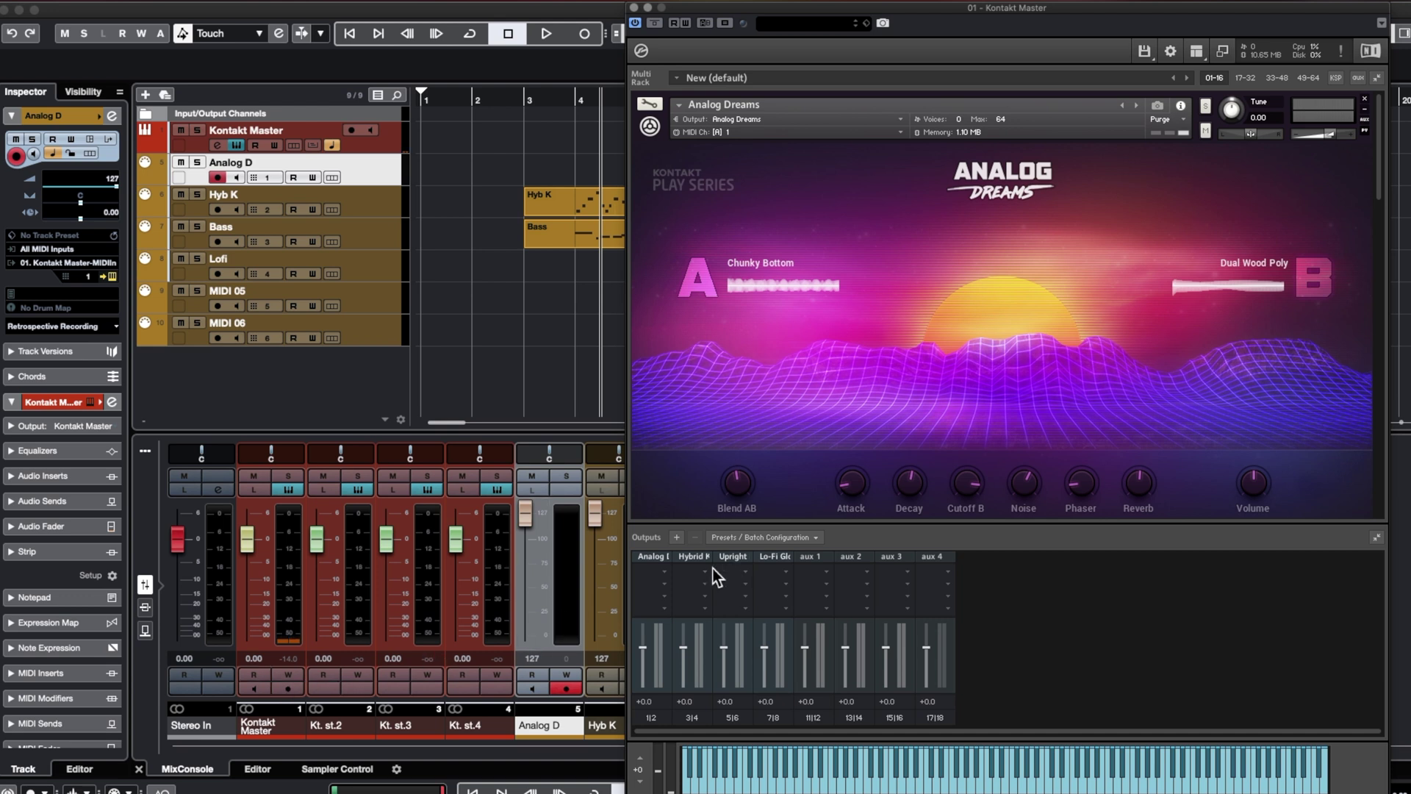
click(398, 209)
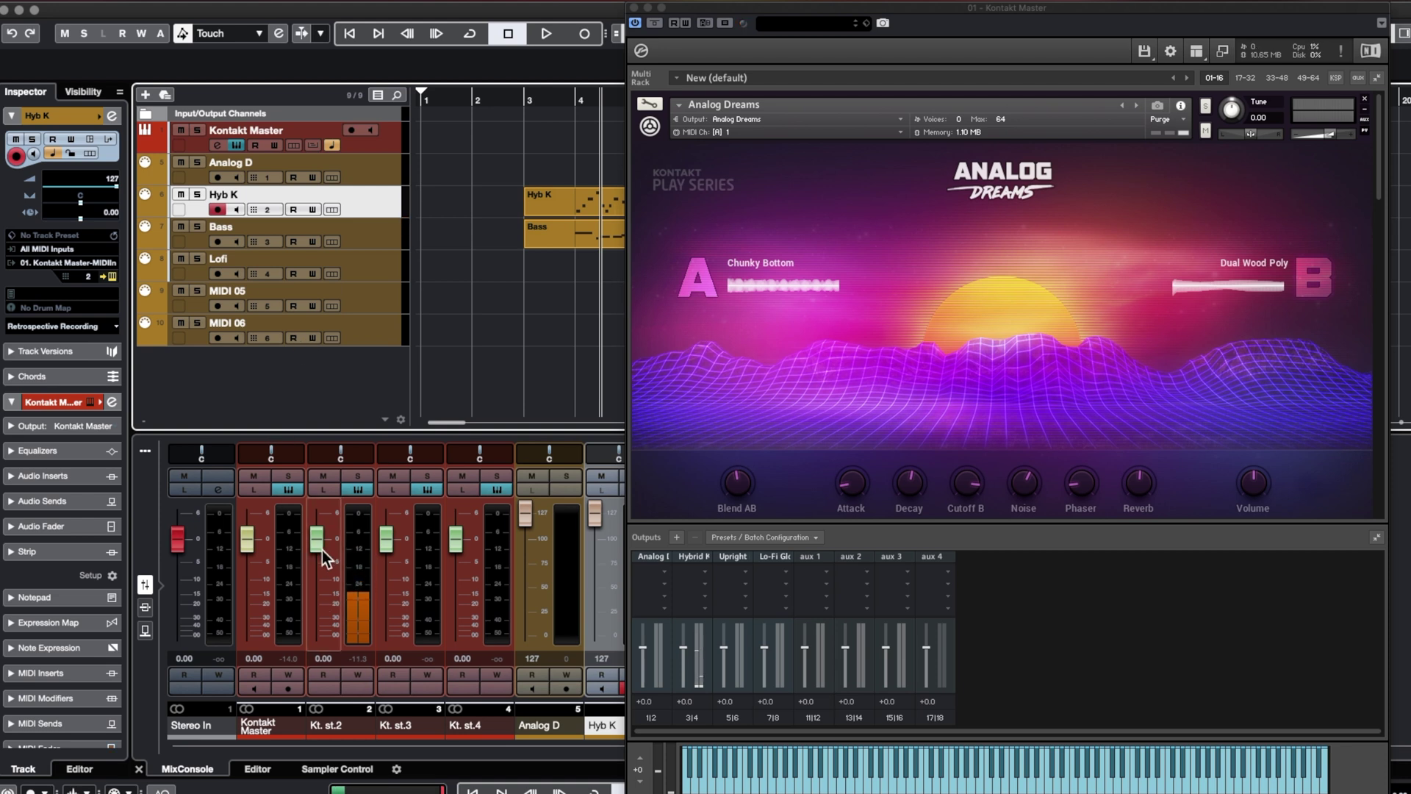
click(378, 228)
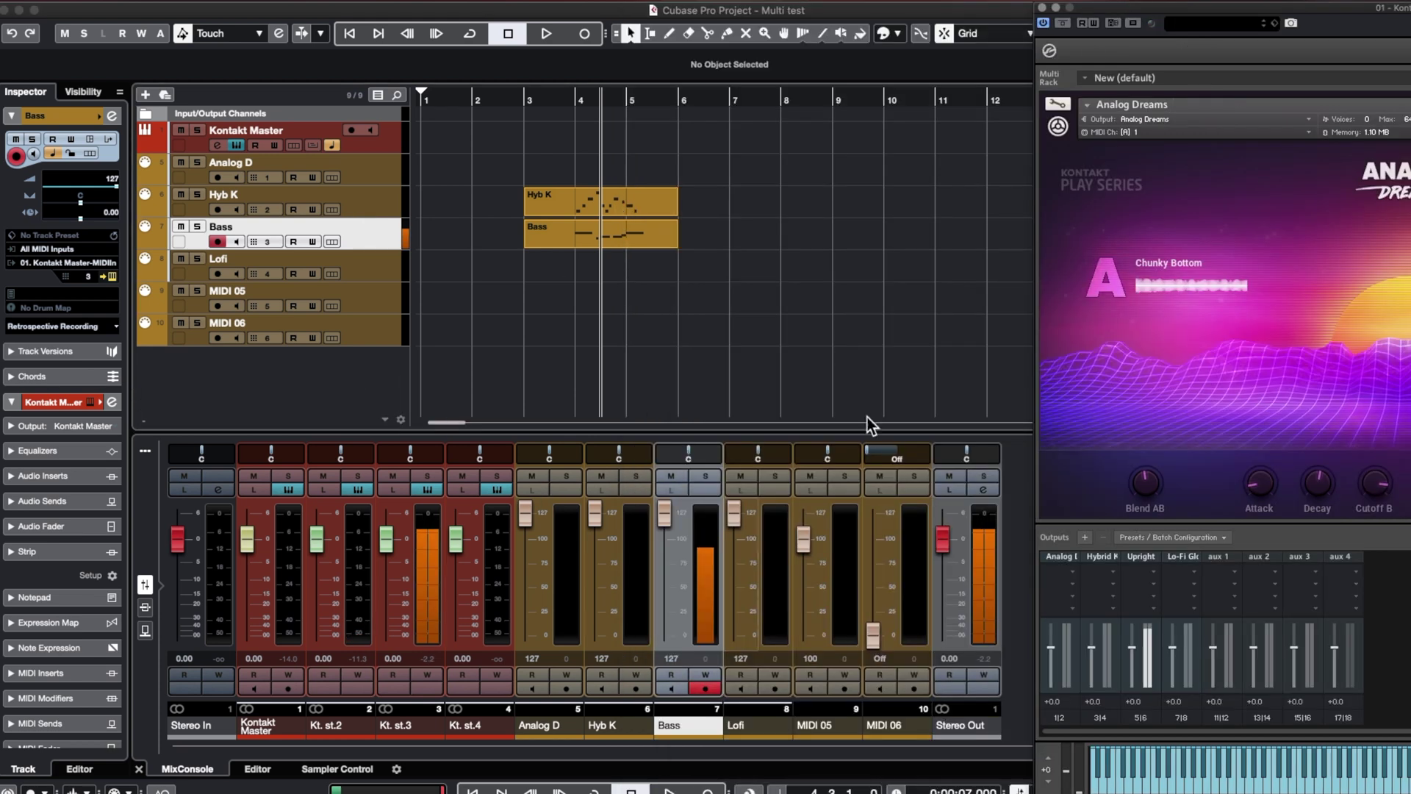
click(390, 274)
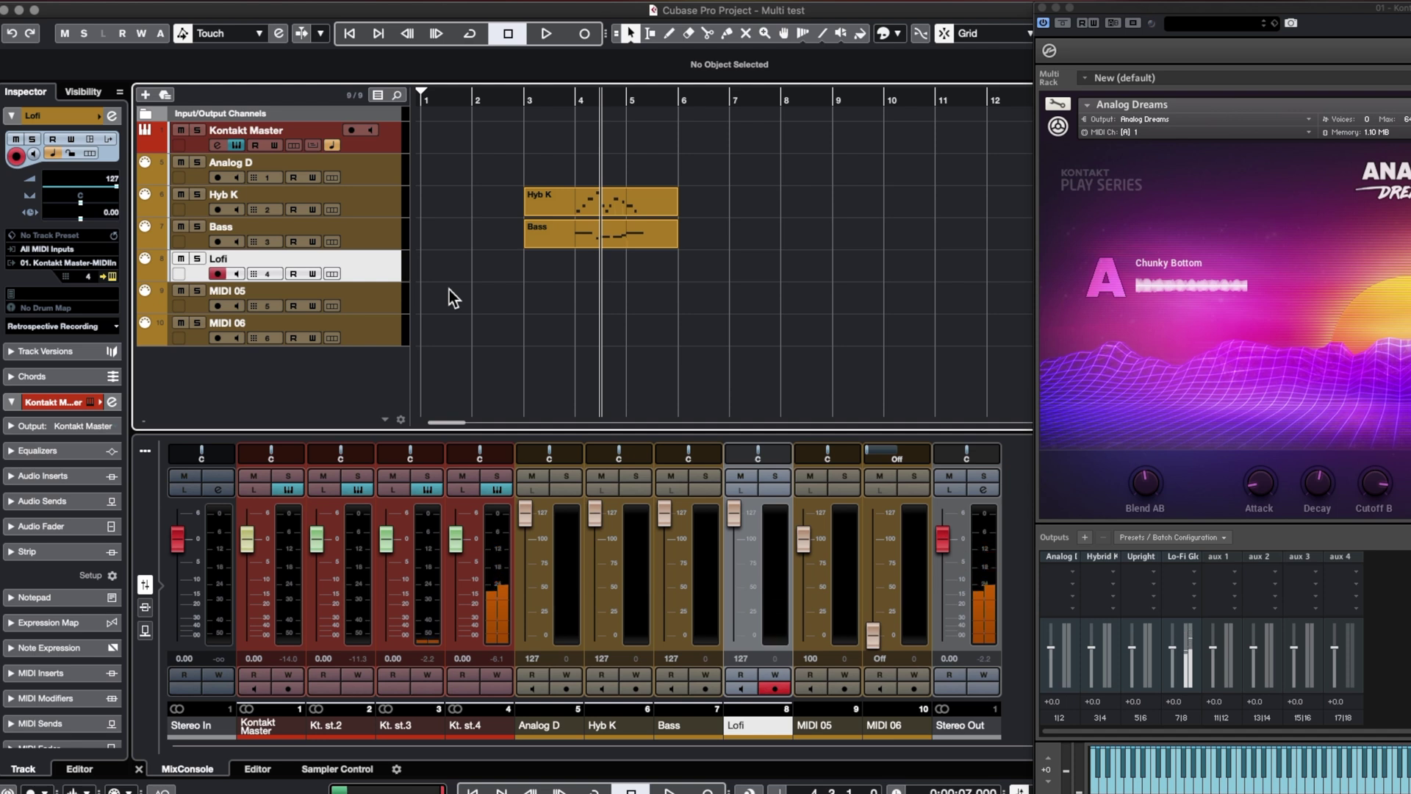
Step: Lower the Kt. st.4 output fader to about -1.52 dB and view its channel settings
drag(455, 539, 456, 548)
click(501, 493)
click(502, 493)
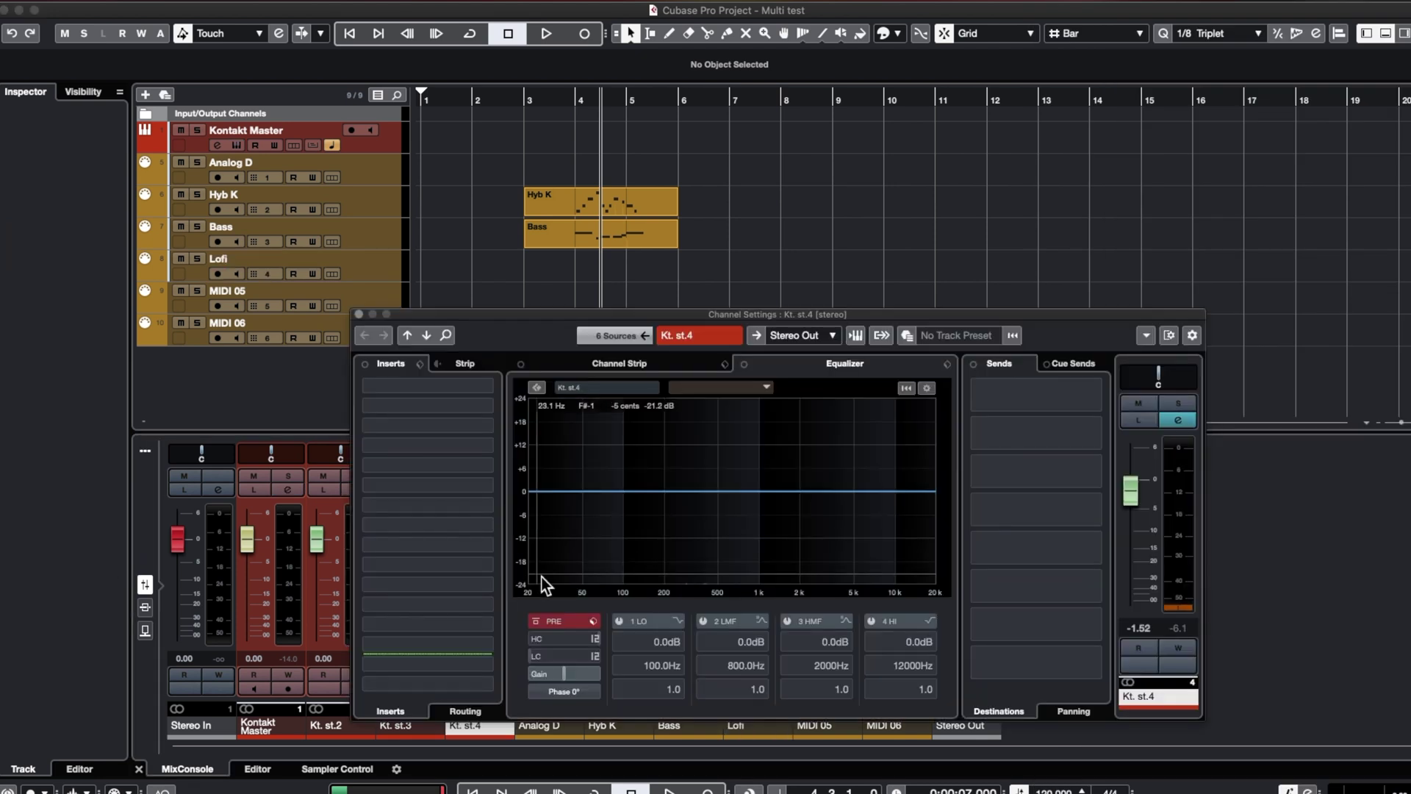
click(359, 314)
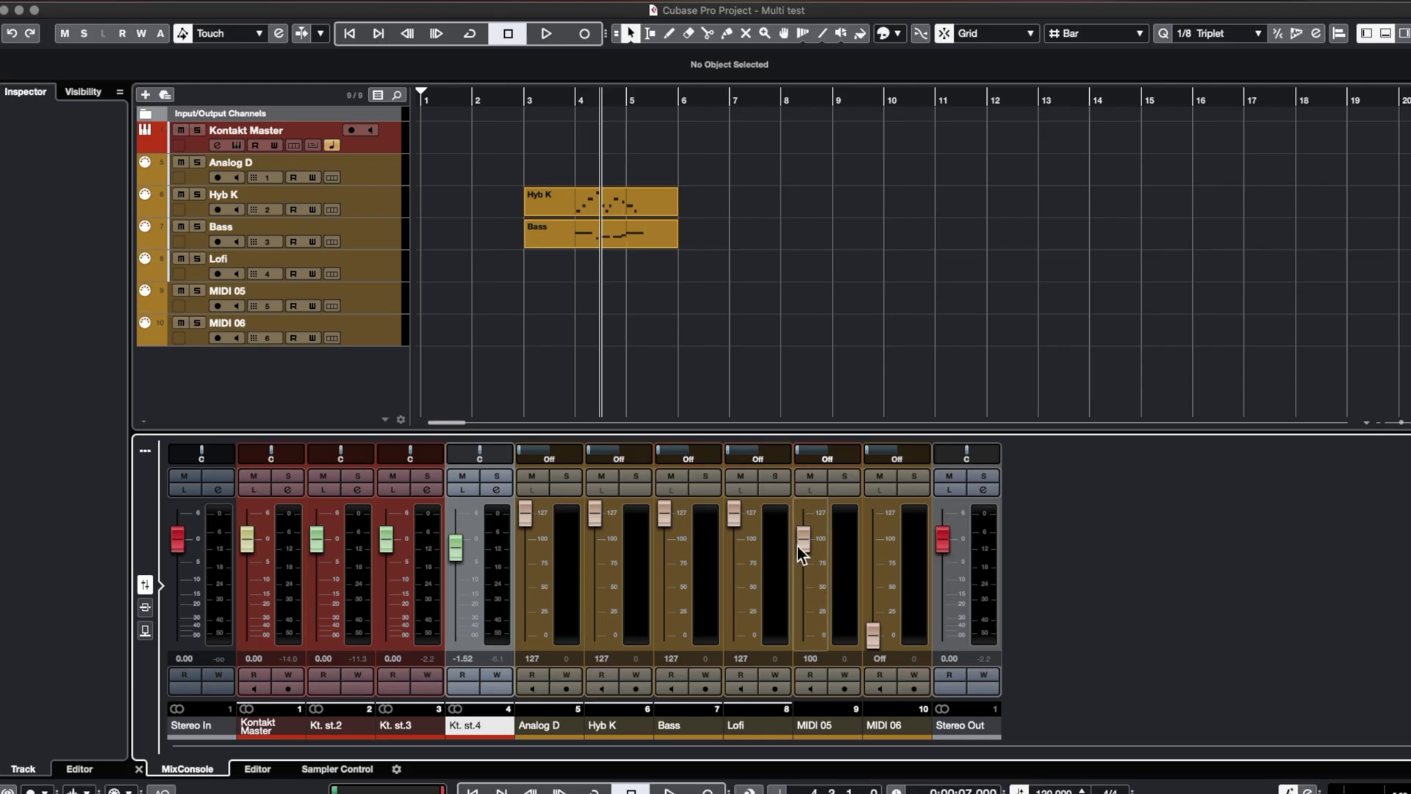
Step: Pull the volume faders of the MIDI 05, Lofi, Bass, Hyb K and Analog D MIDI channels down to Off
click(810, 738)
drag(739, 525, 730, 617)
drag(667, 514, 671, 724)
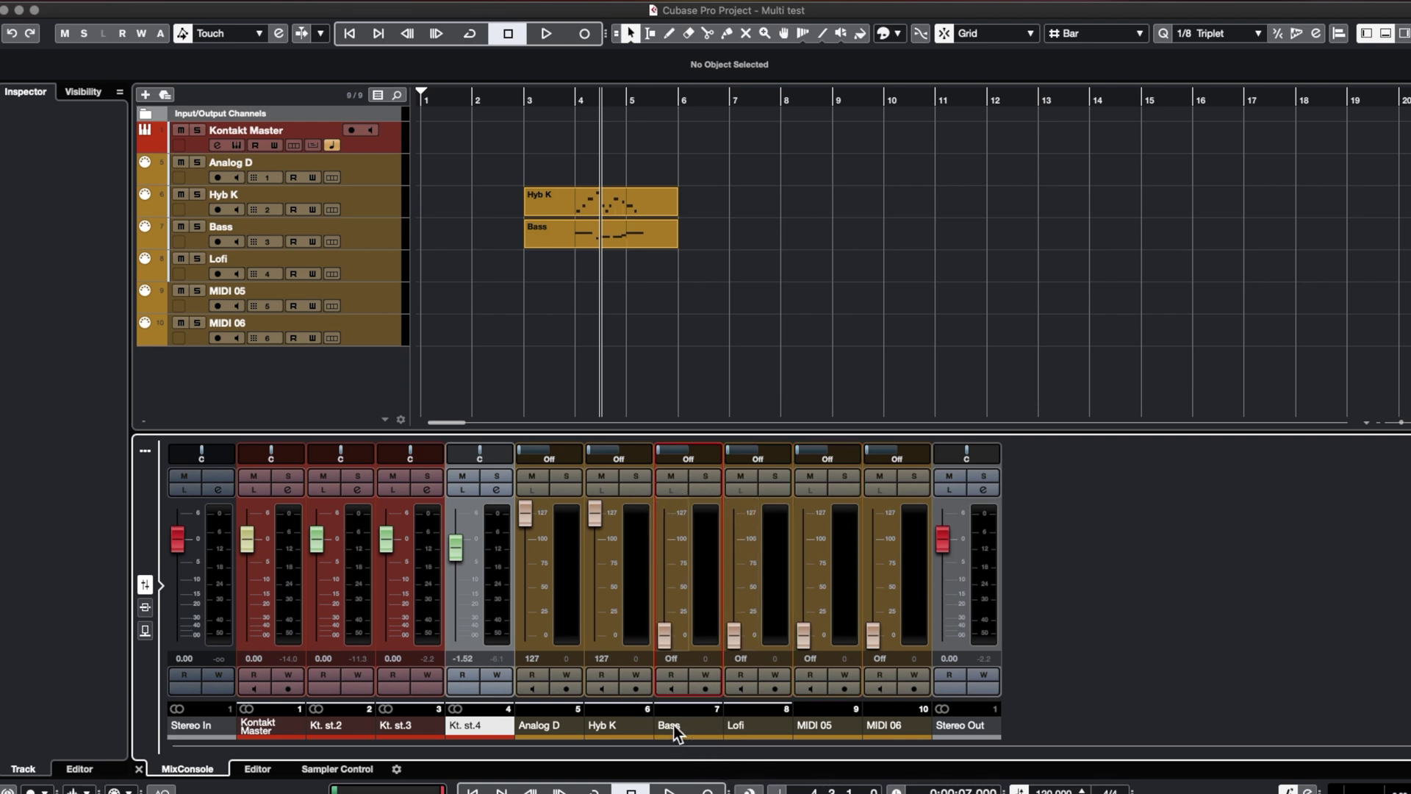
drag(595, 515, 599, 772)
drag(525, 513, 523, 636)
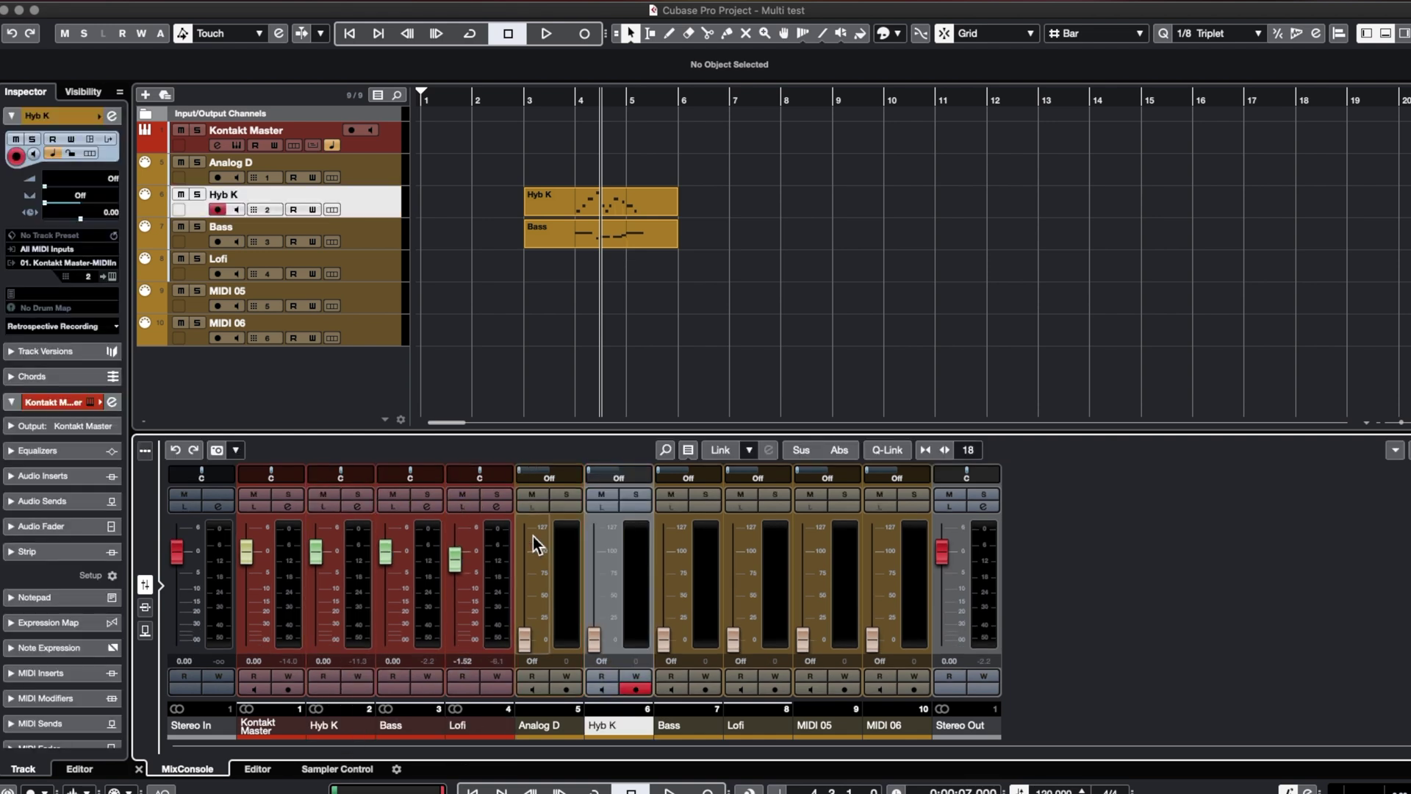
Step: Hide the MIDI channels from the mixer and adjust the Lofi output fader with the Lofi track selected
click(688, 450)
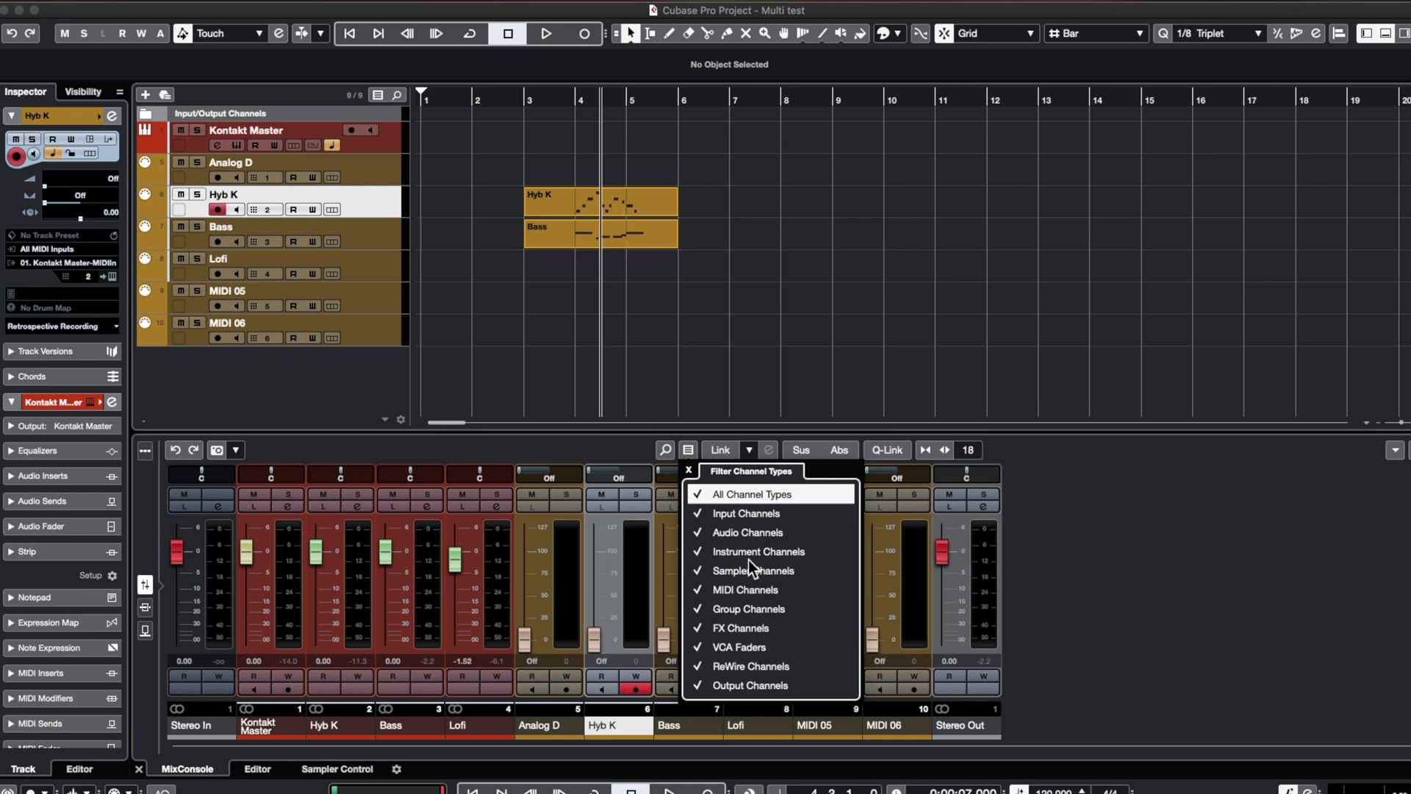
click(698, 591)
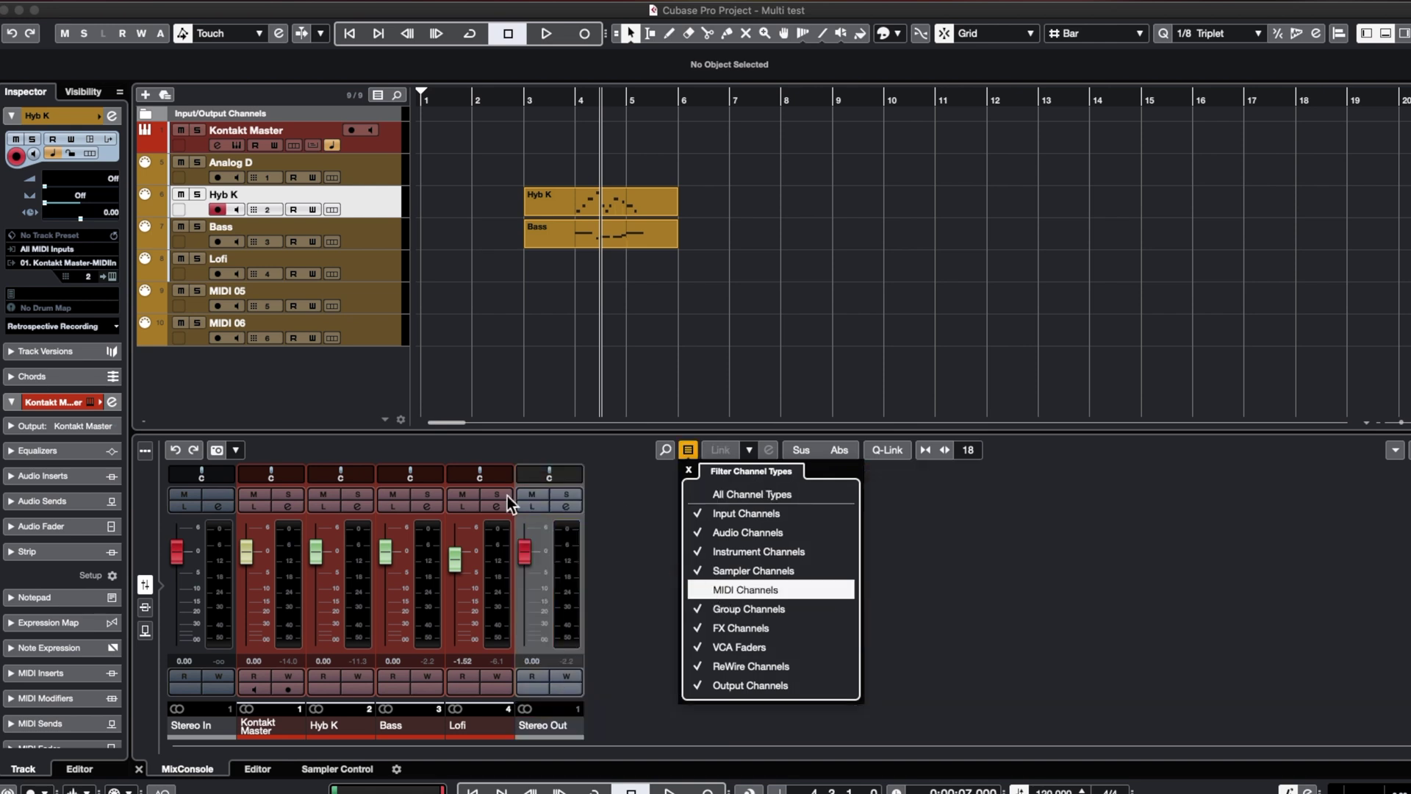
click(270, 273)
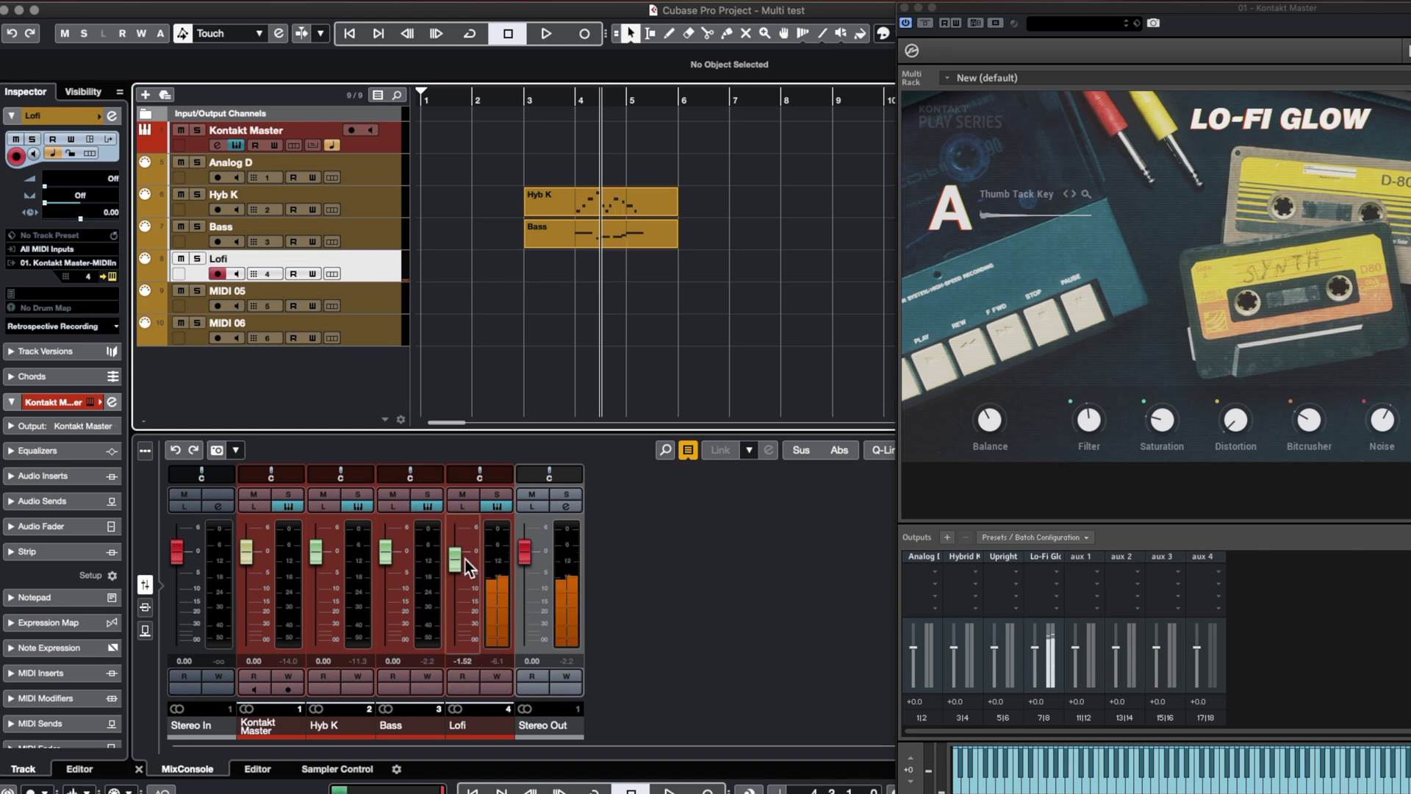
mouse_move(462, 554)
mouse_down()
mouse_move(466, 588)
mouse_move(488, 566)
mouse_up()
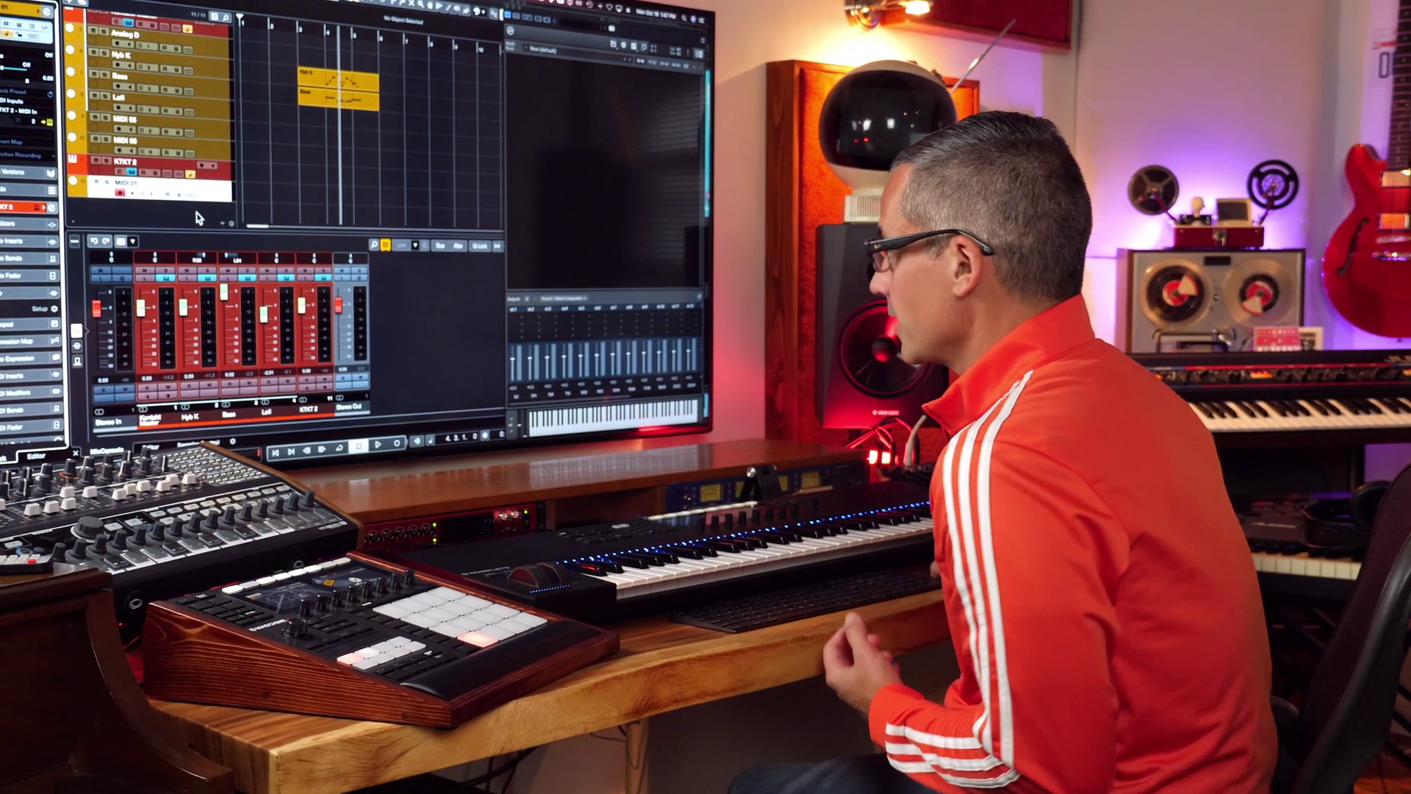
Step: Add an instrument track below the existing tracks using Steinberg's HALion Sonic SE synth
right_click(196, 218)
click(221, 224)
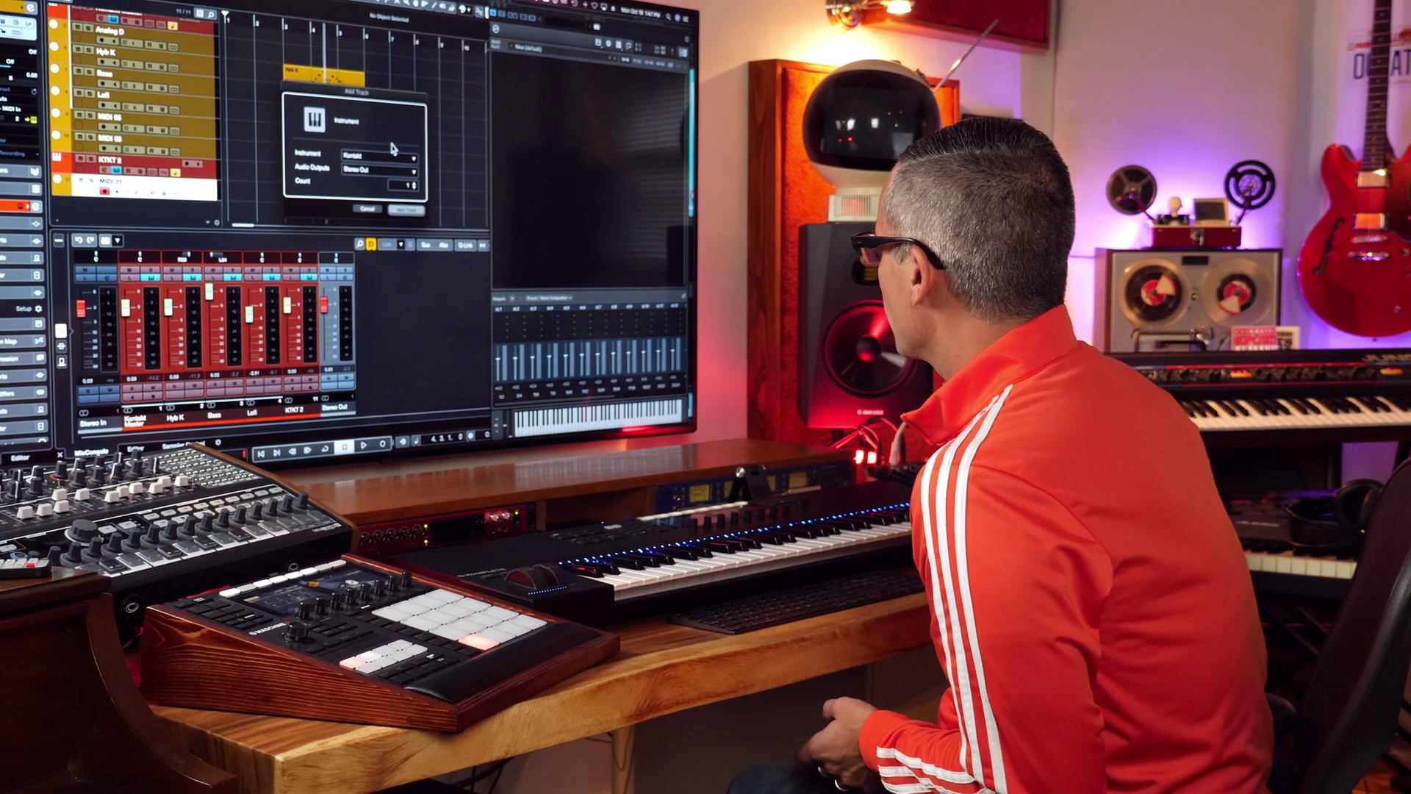
click(389, 155)
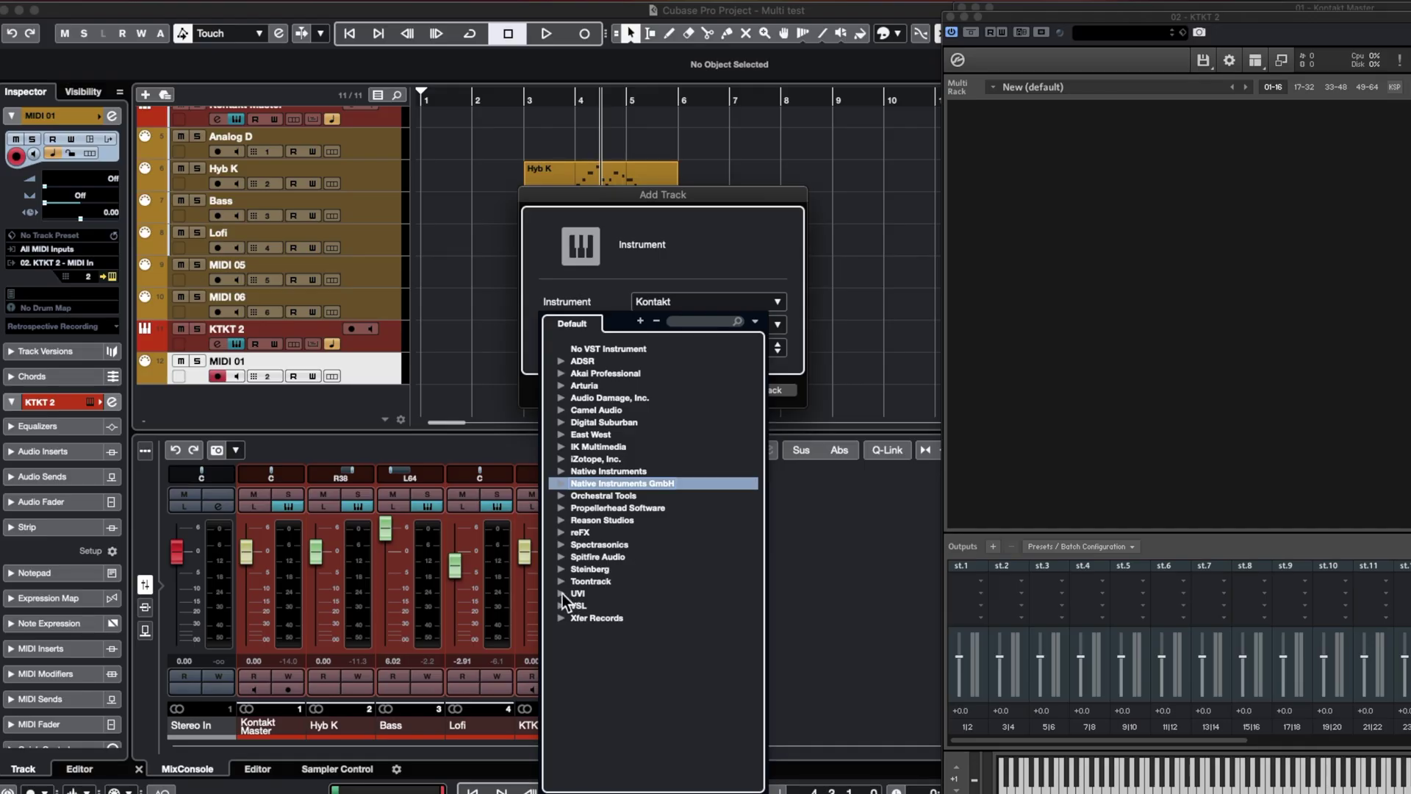
click(562, 570)
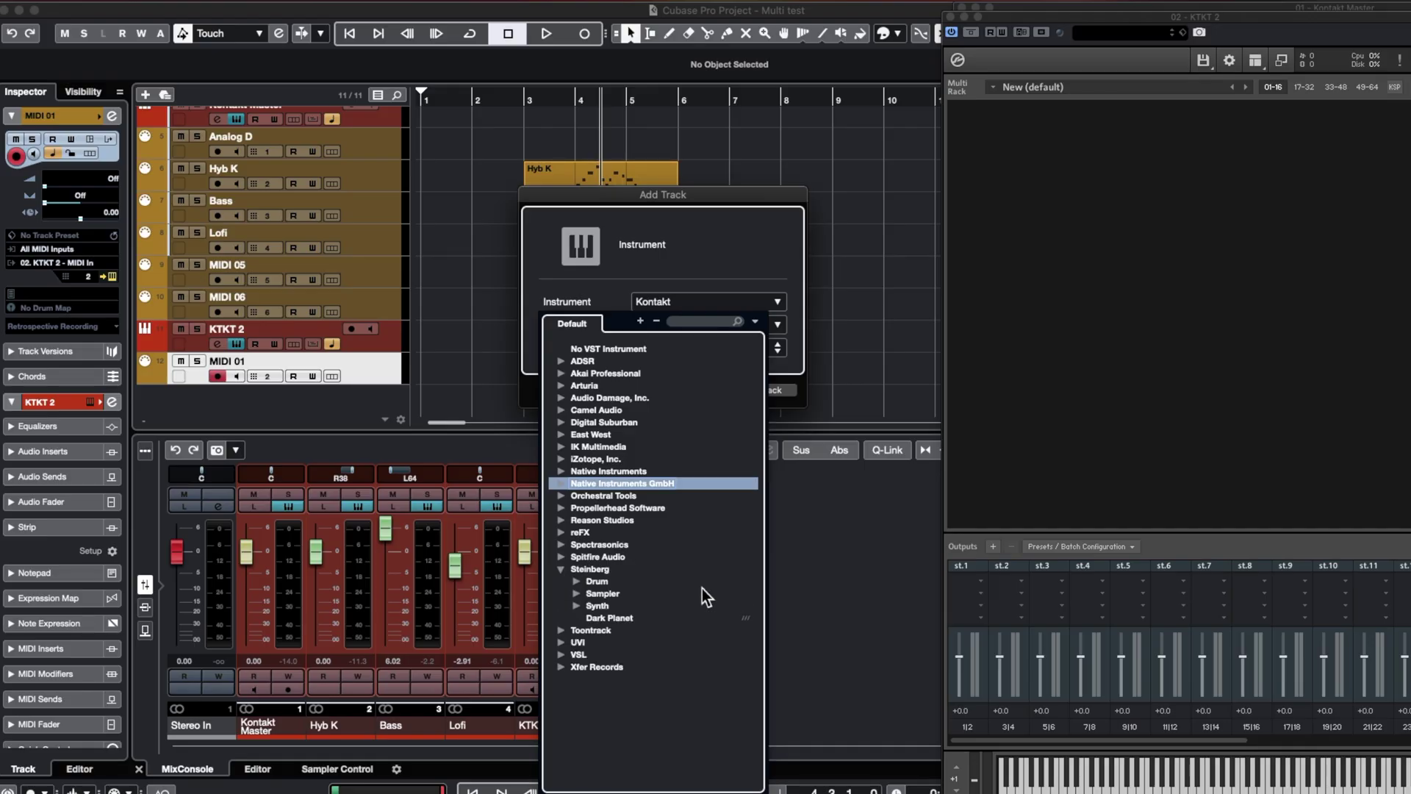
click(577, 605)
click(609, 617)
click(774, 391)
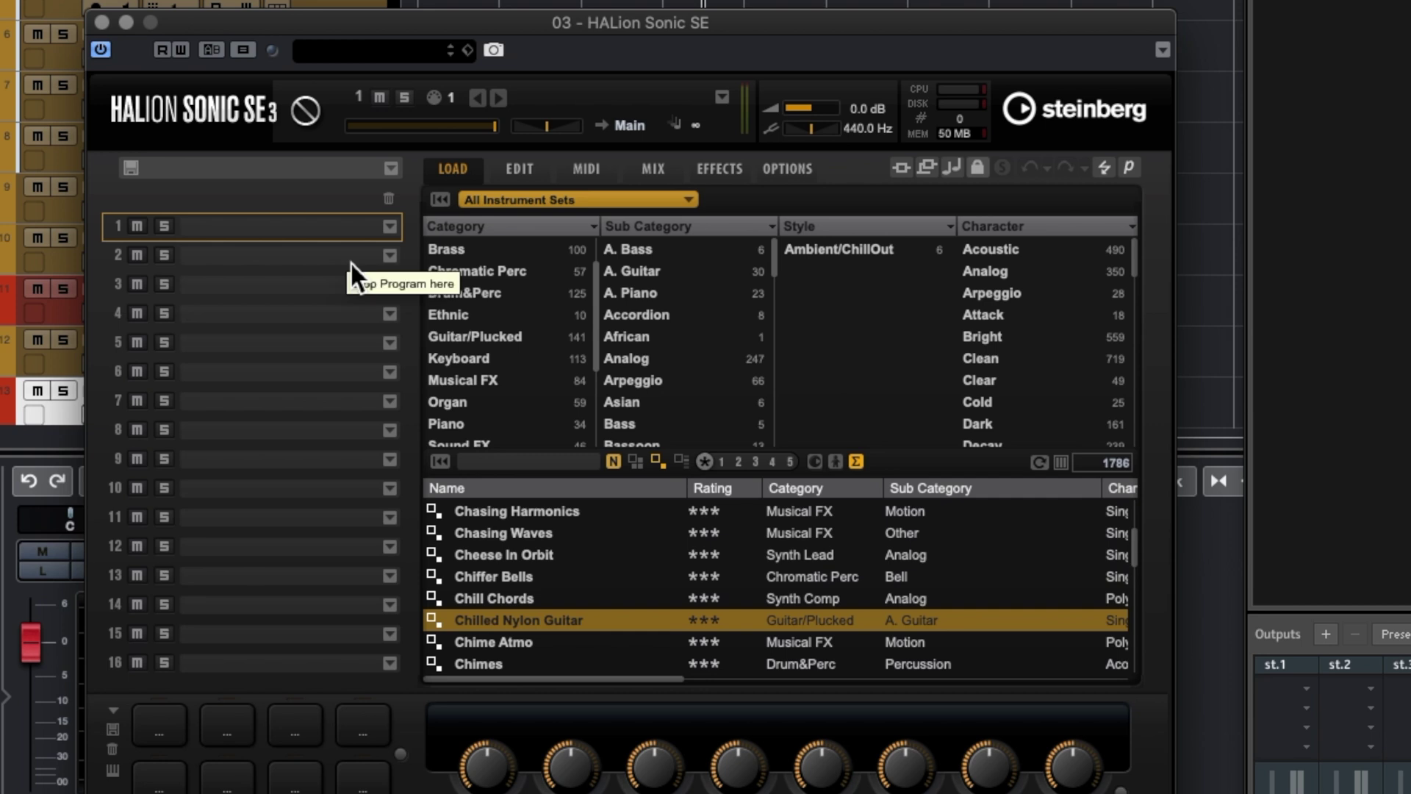
Step: Load Chilled Nylon Guitar into slot 1 and Cheese In Orbit into slot 2 of HALion Sonic SE
double_click(562, 621)
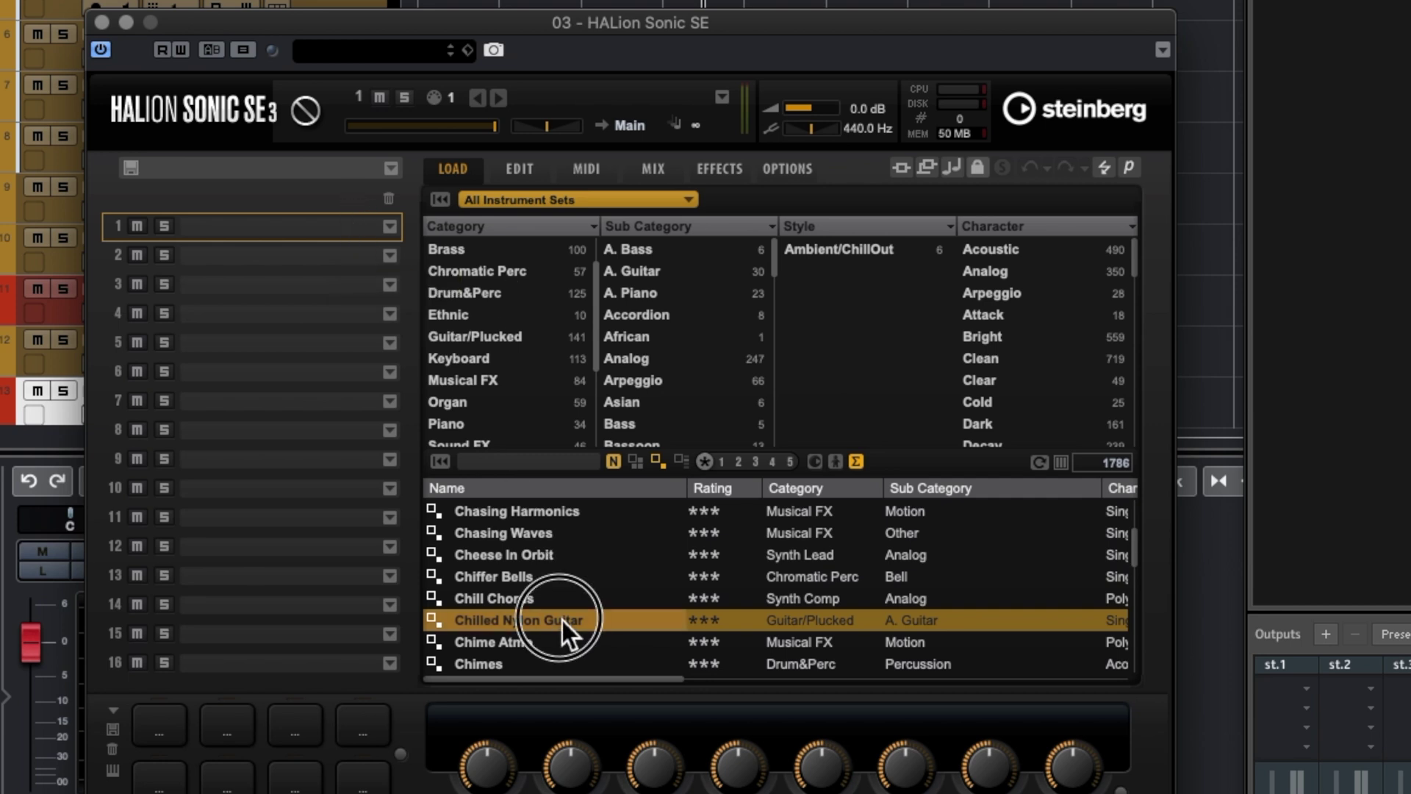
click(294, 257)
double_click(554, 556)
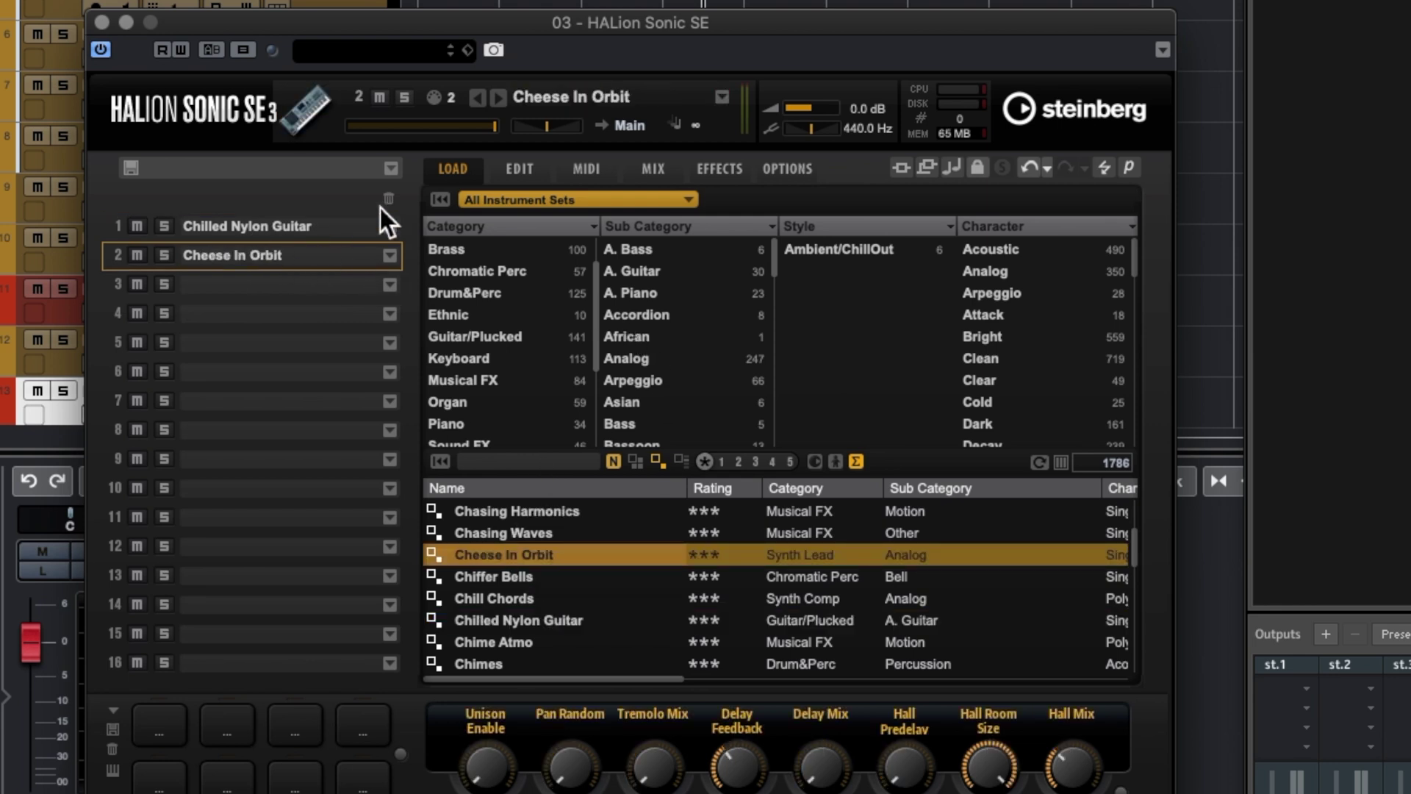
Step: Check the MIDI channel choices for the Chilled Nylon Guitar slot
click(294, 226)
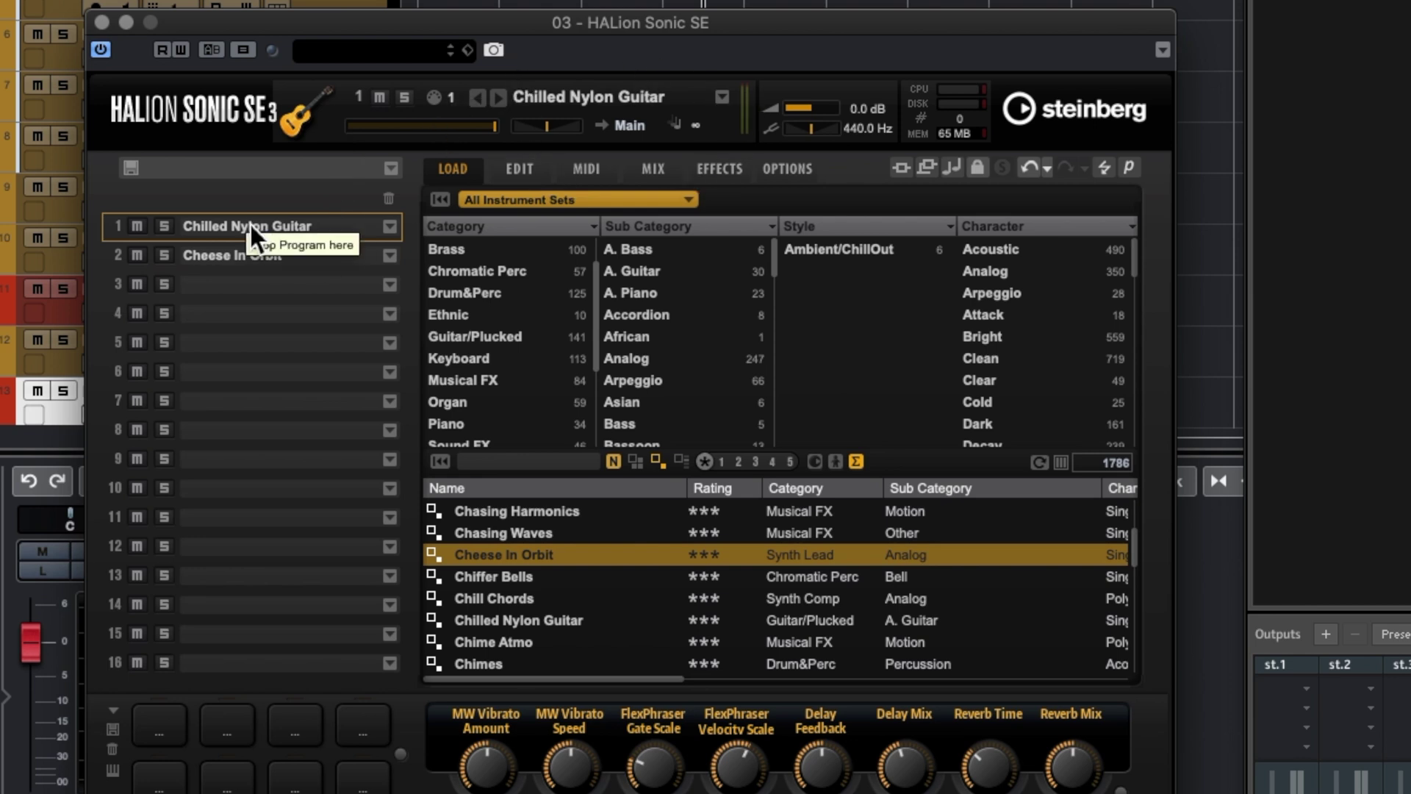
click(452, 99)
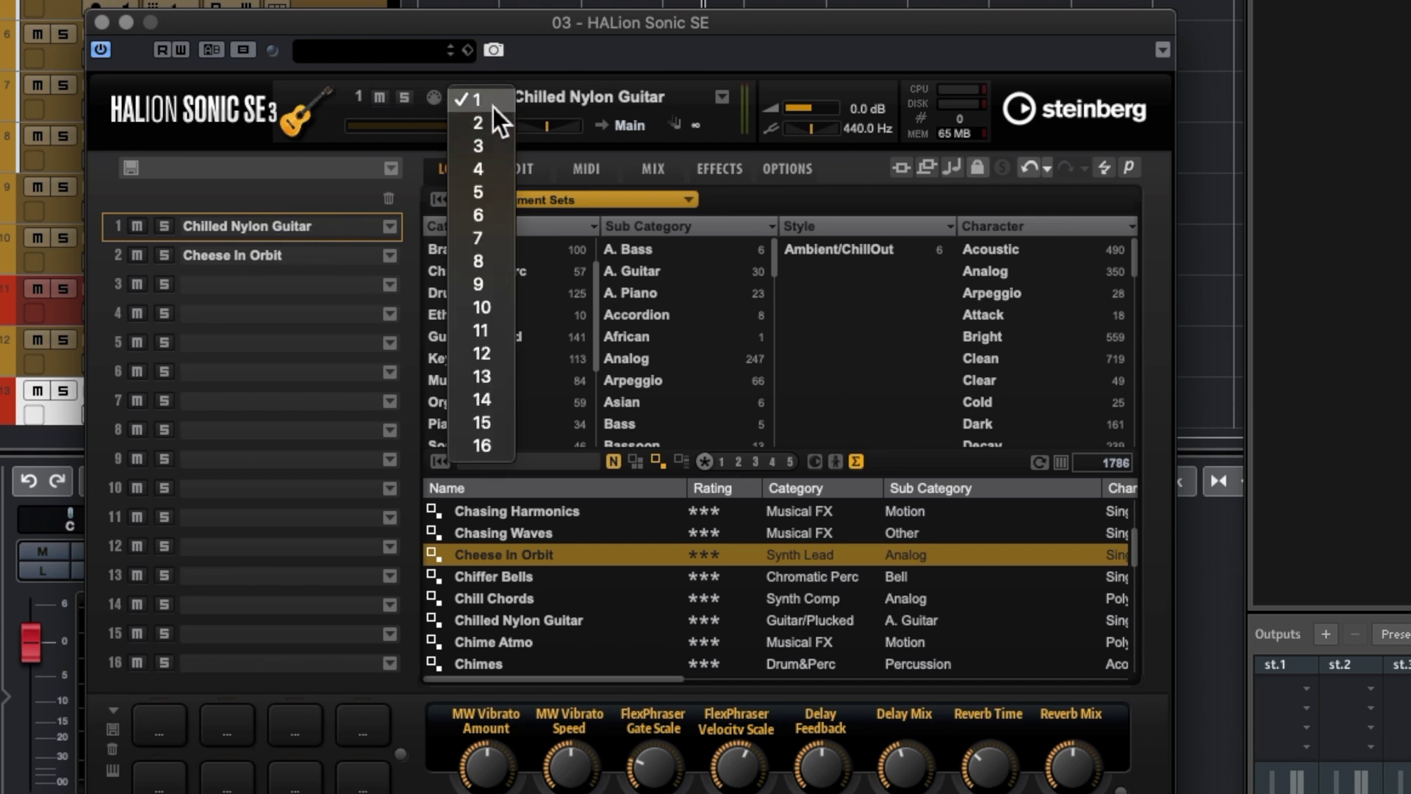
click(648, 39)
Step: Route Cheese In Orbit in slot 2 to Out 2 and check the output of Chilled Nylon Guitar in slot 1
click(309, 255)
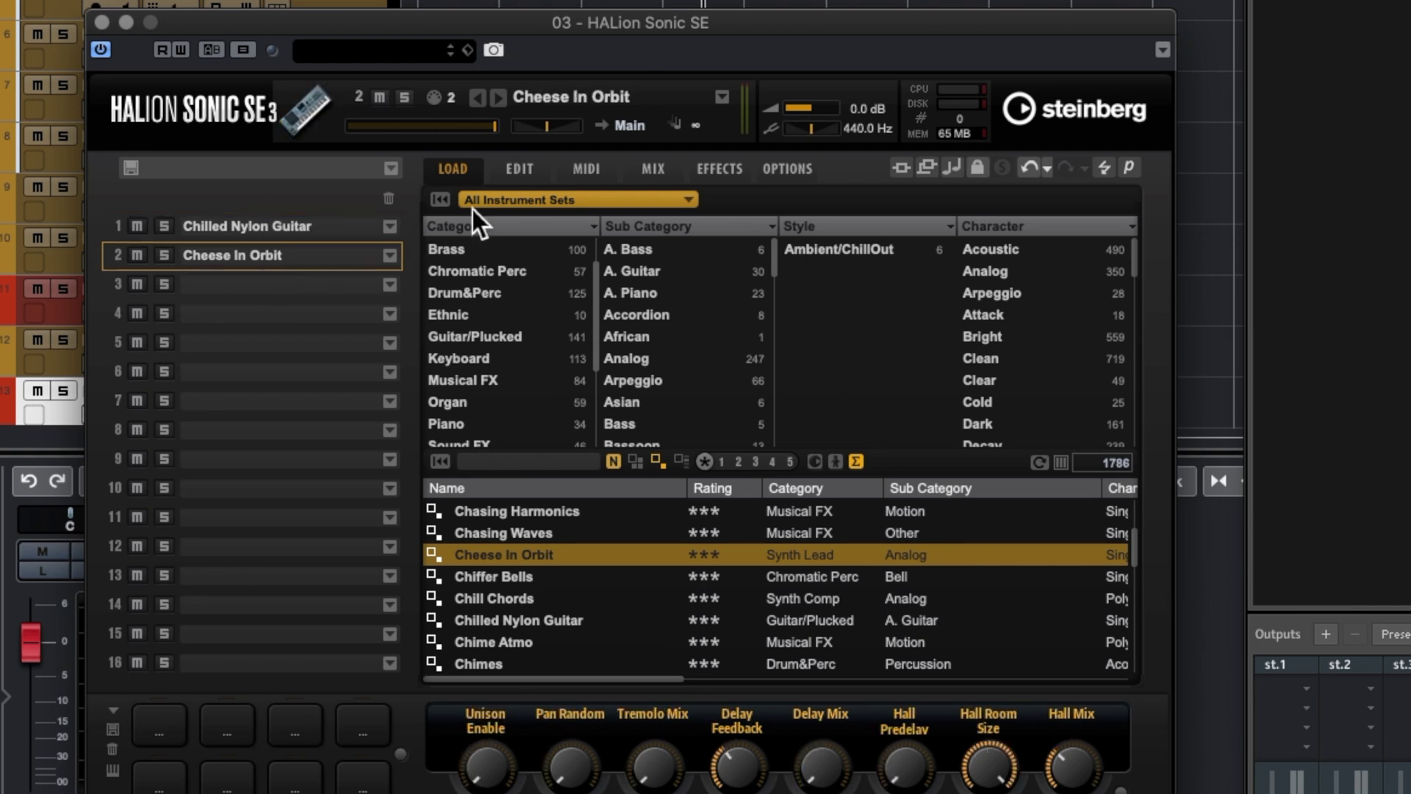
click(627, 130)
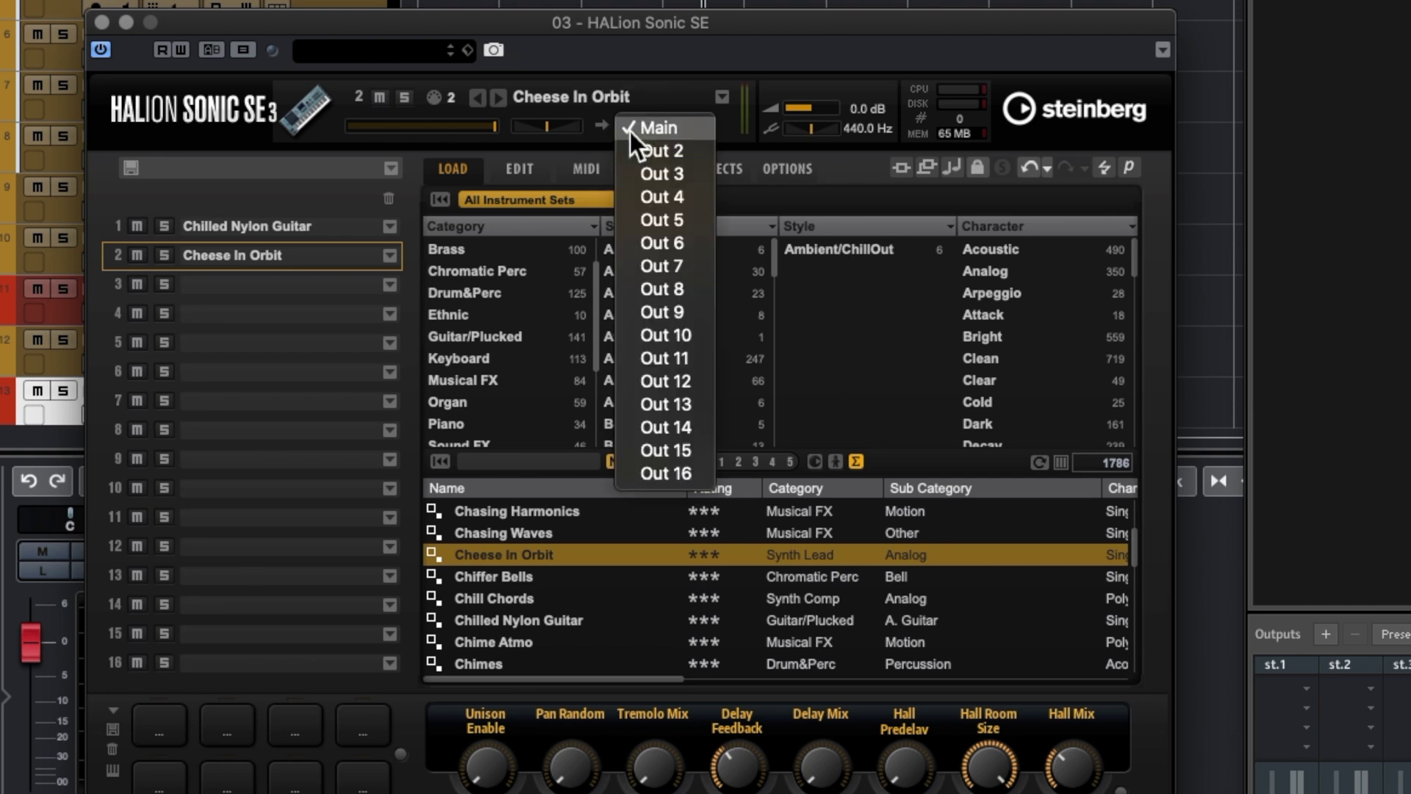
click(634, 125)
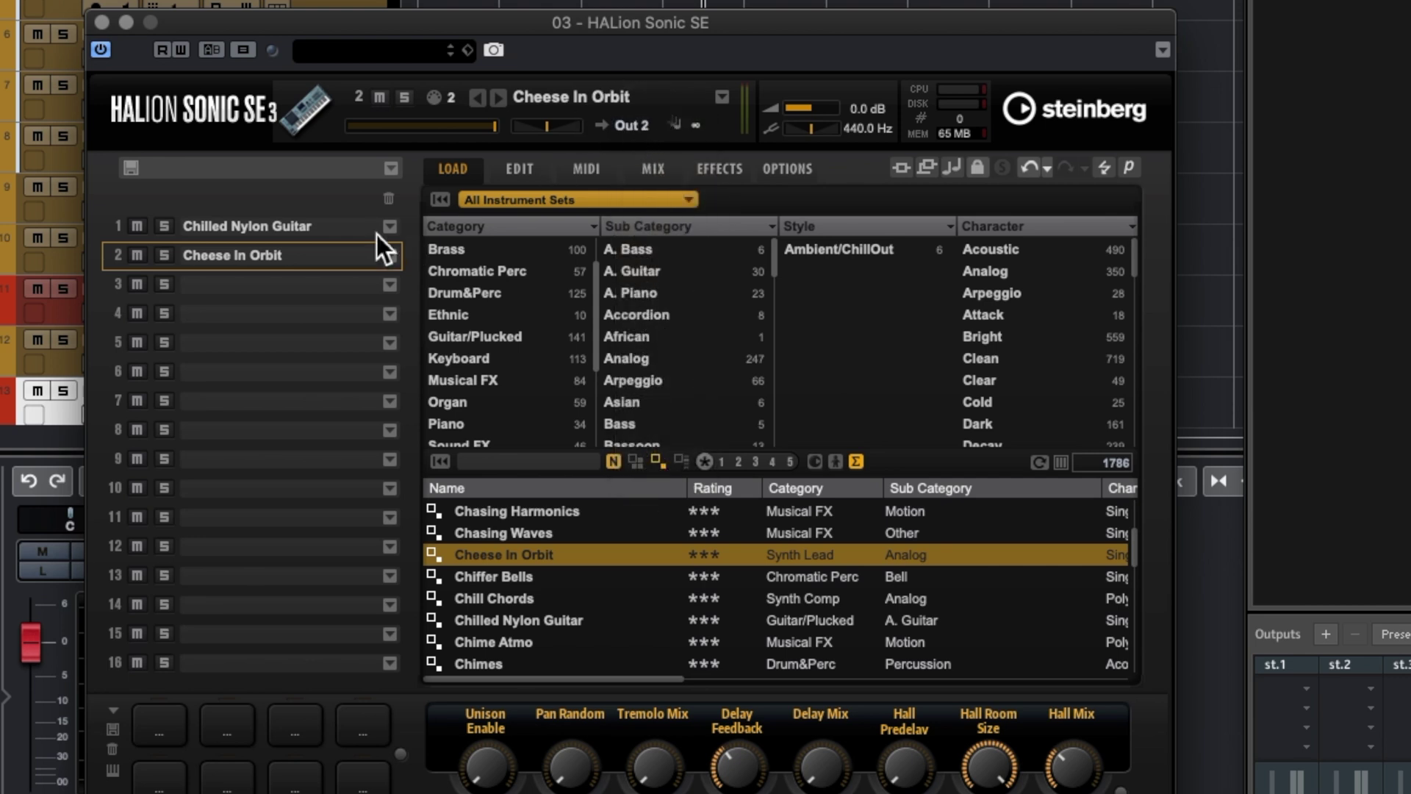
click(304, 230)
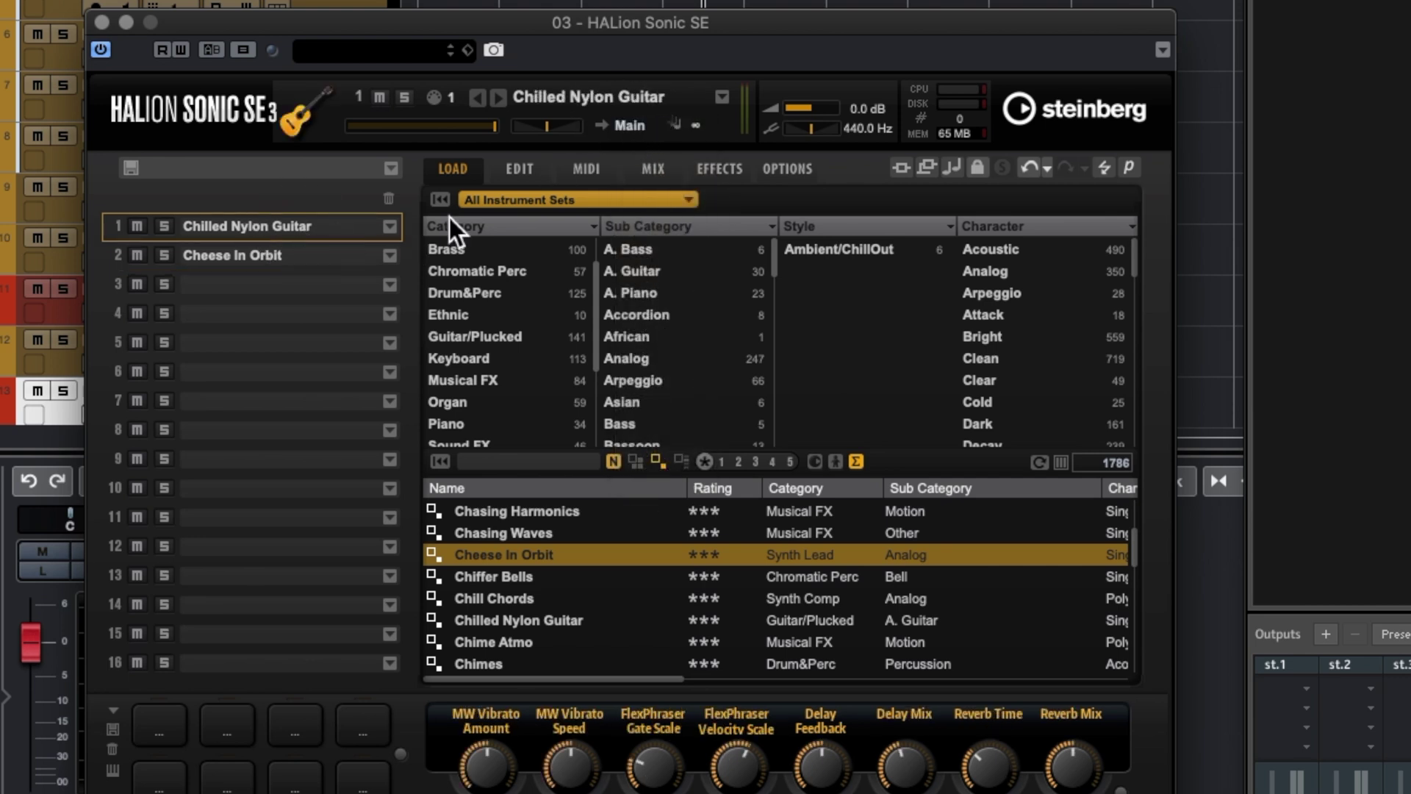
Step: Load Chime Atmo into slot 3 and route it to its own separate output
click(292, 287)
click(551, 647)
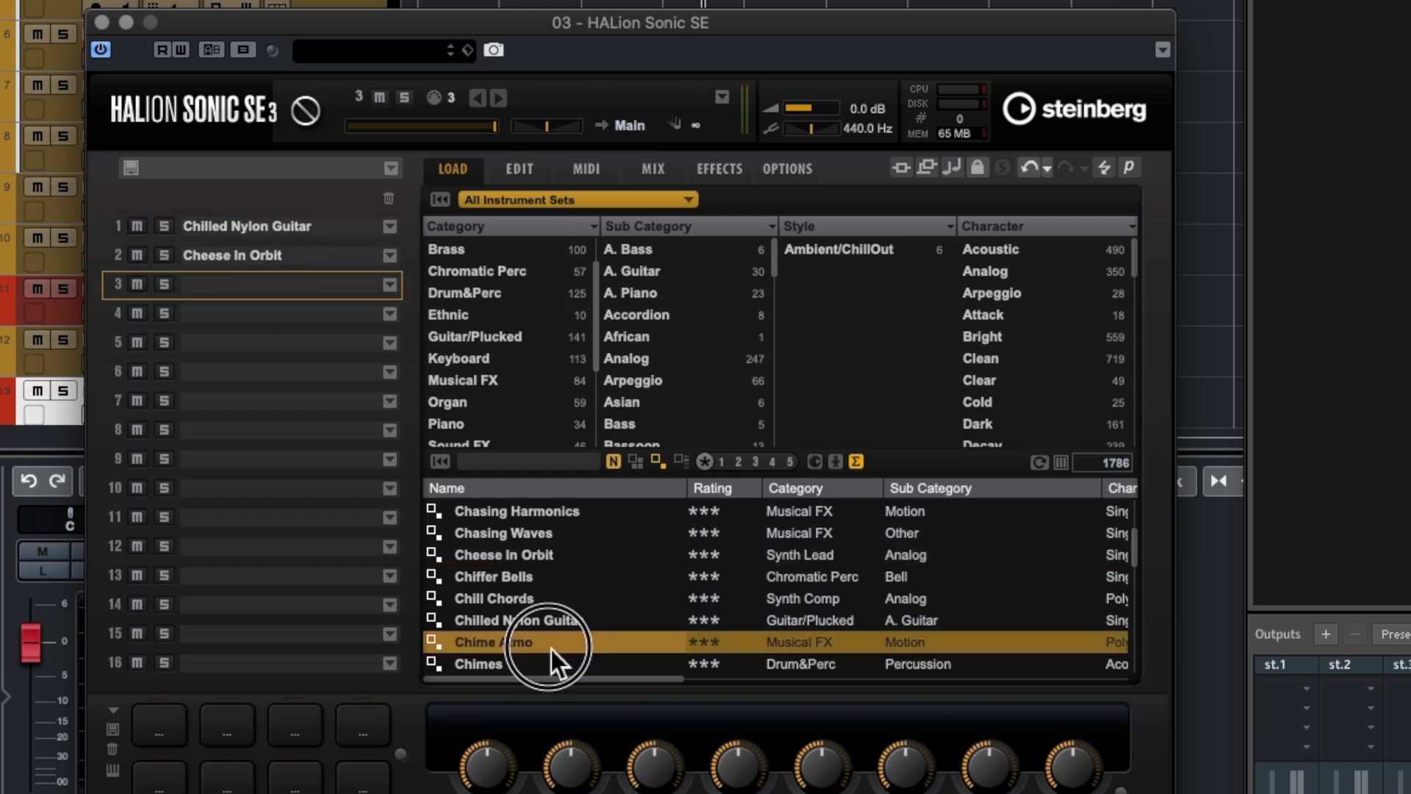
click(650, 121)
click(680, 195)
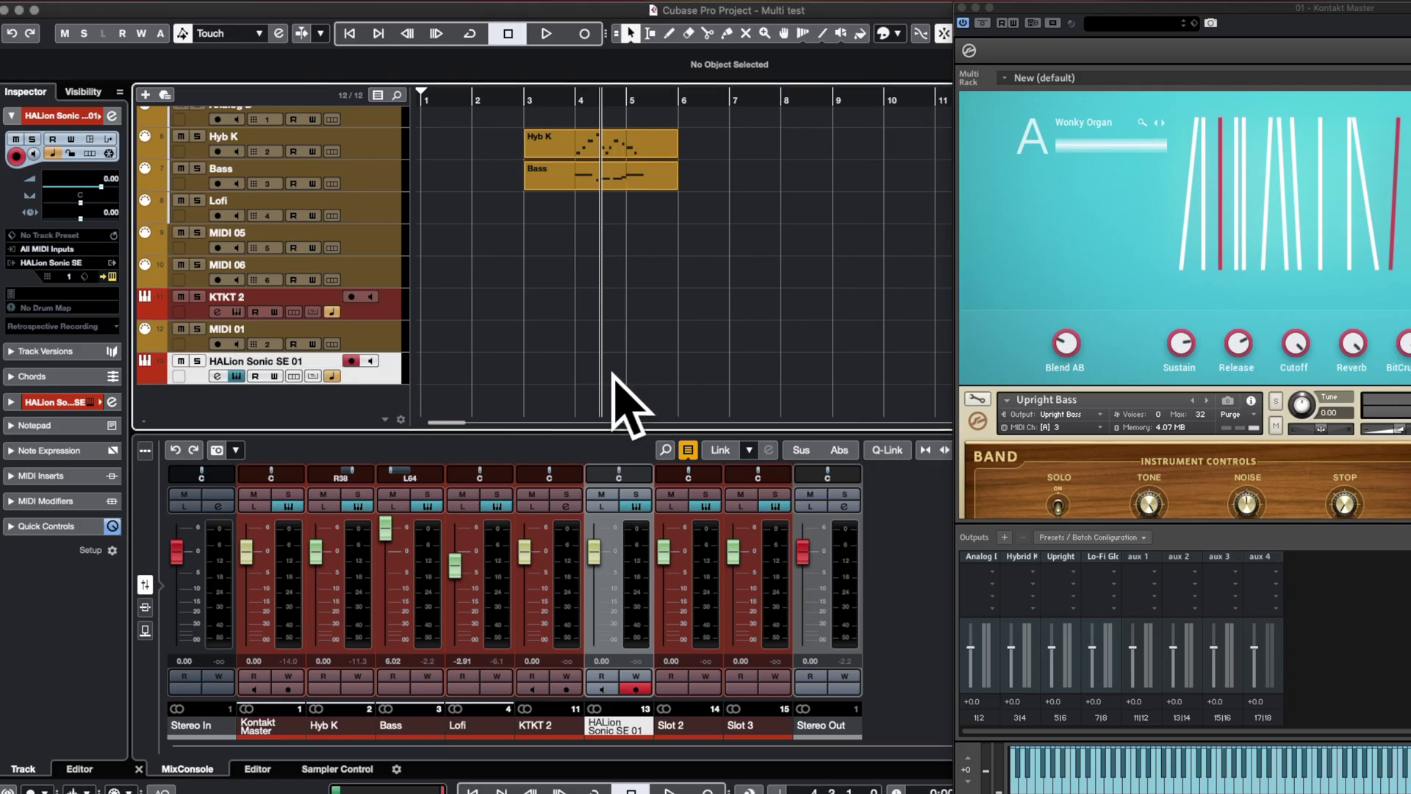
Step: Add one MIDI track below the HALion Sonic SE instrument track and set its MIDI channel to 1
right_click(298, 392)
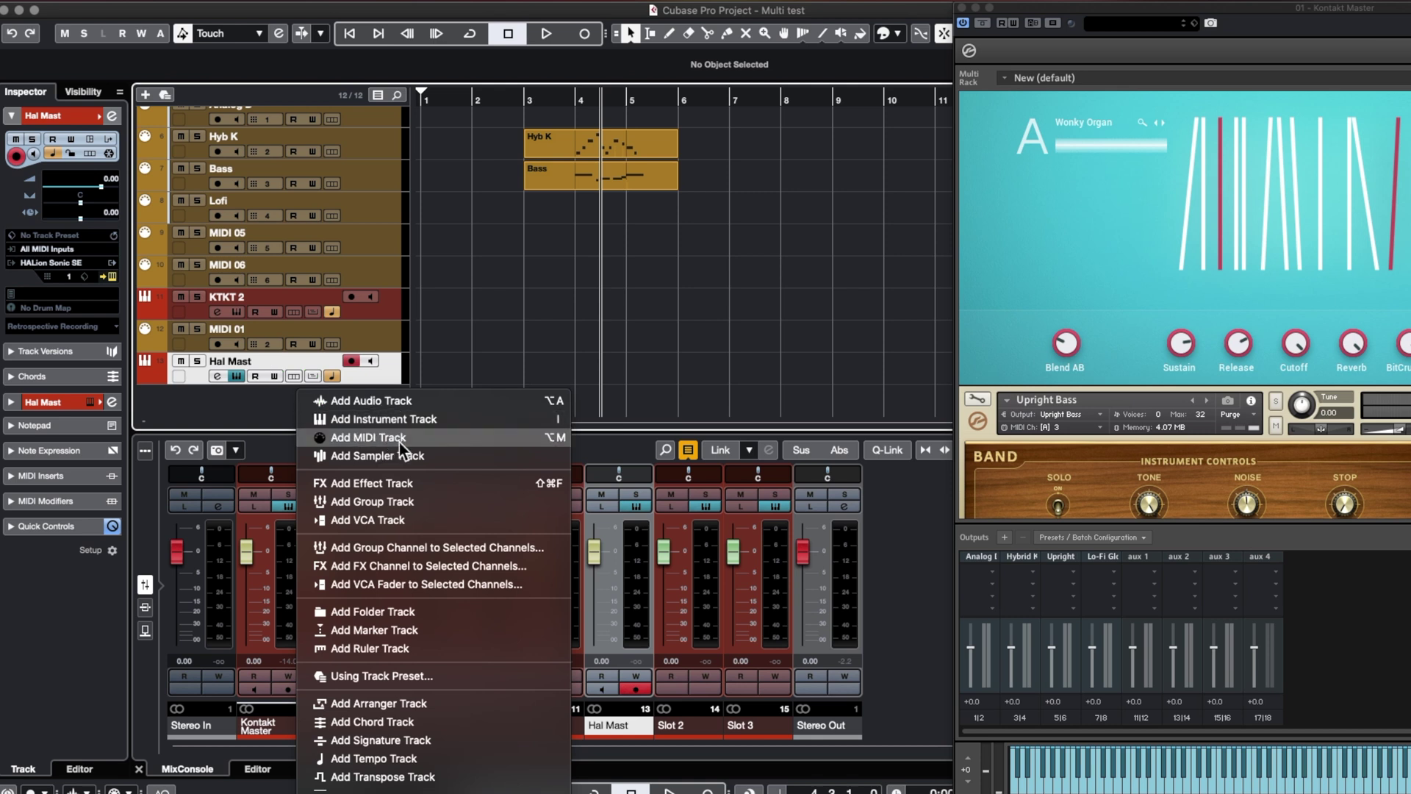
click(399, 440)
click(761, 367)
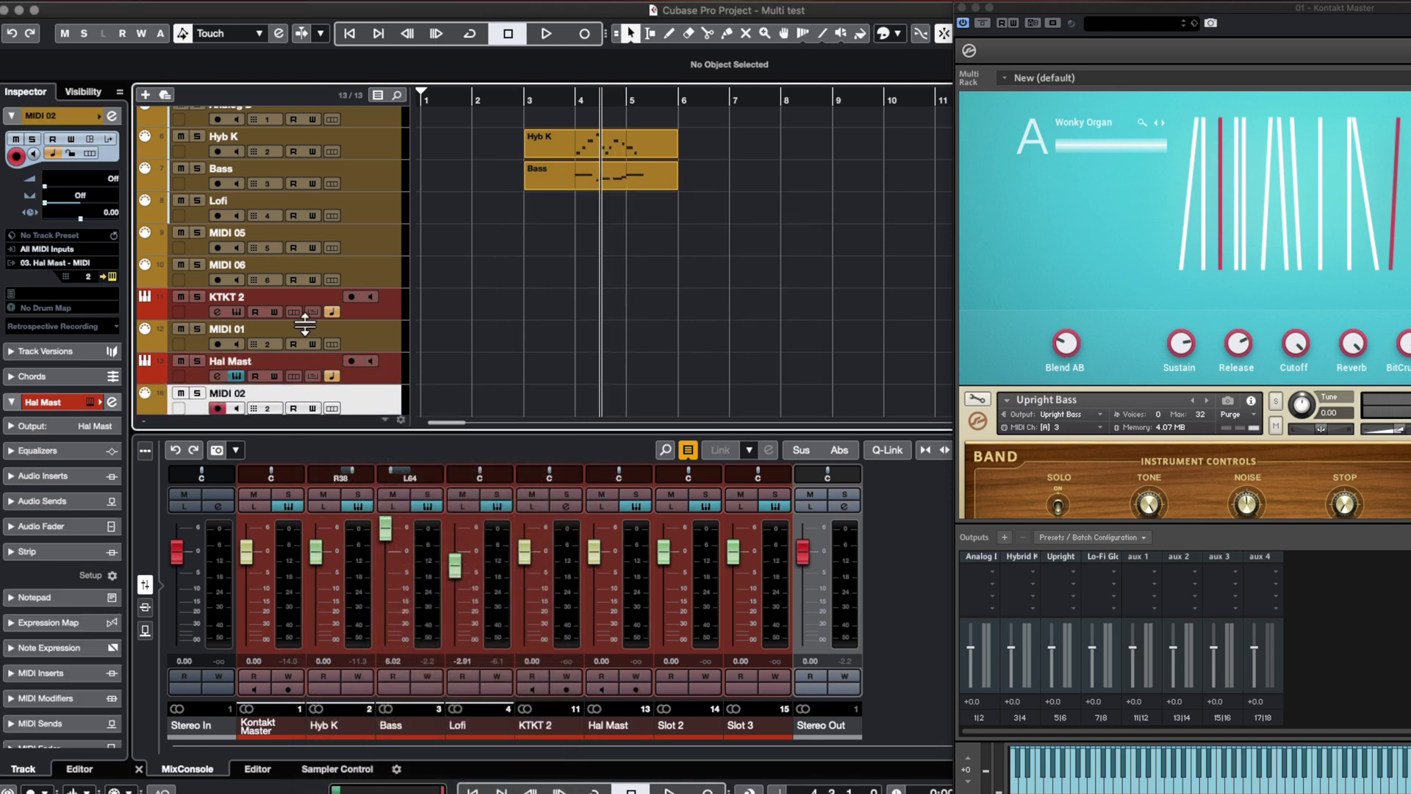
click(96, 271)
click(95, 297)
Step: Add six more MIDI tracks below MIDI 02
right_click(372, 395)
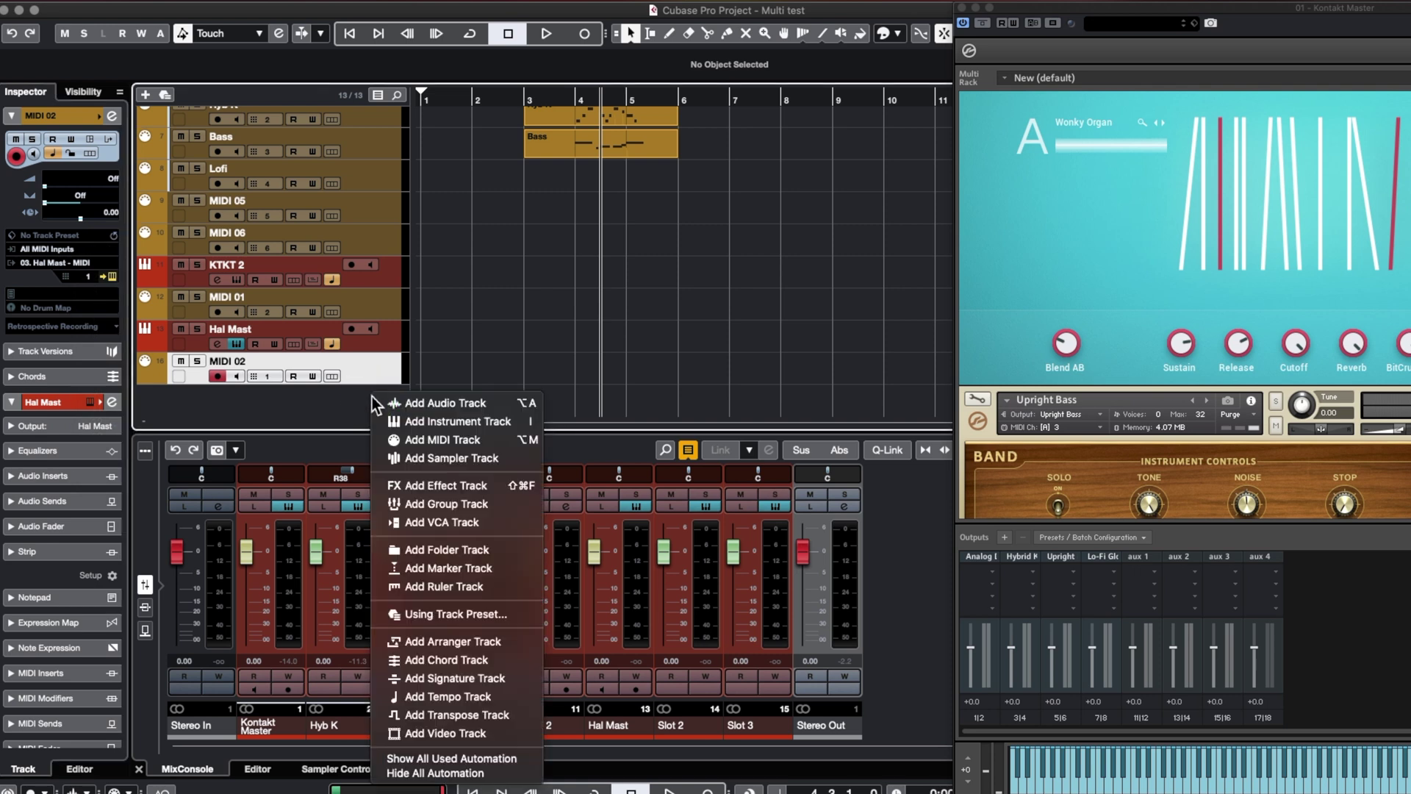
click(495, 441)
click(779, 321)
click(778, 321)
click(778, 321)
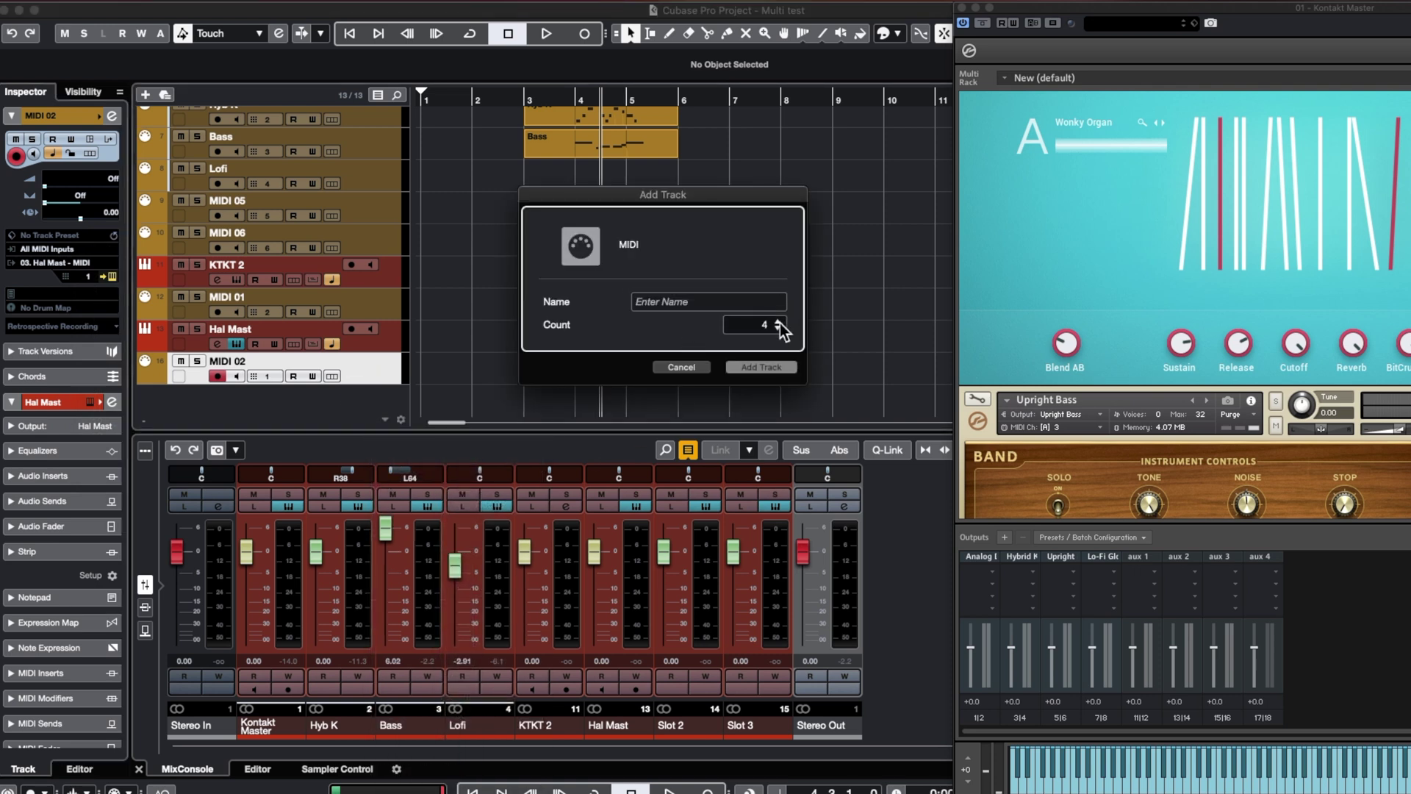
click(769, 367)
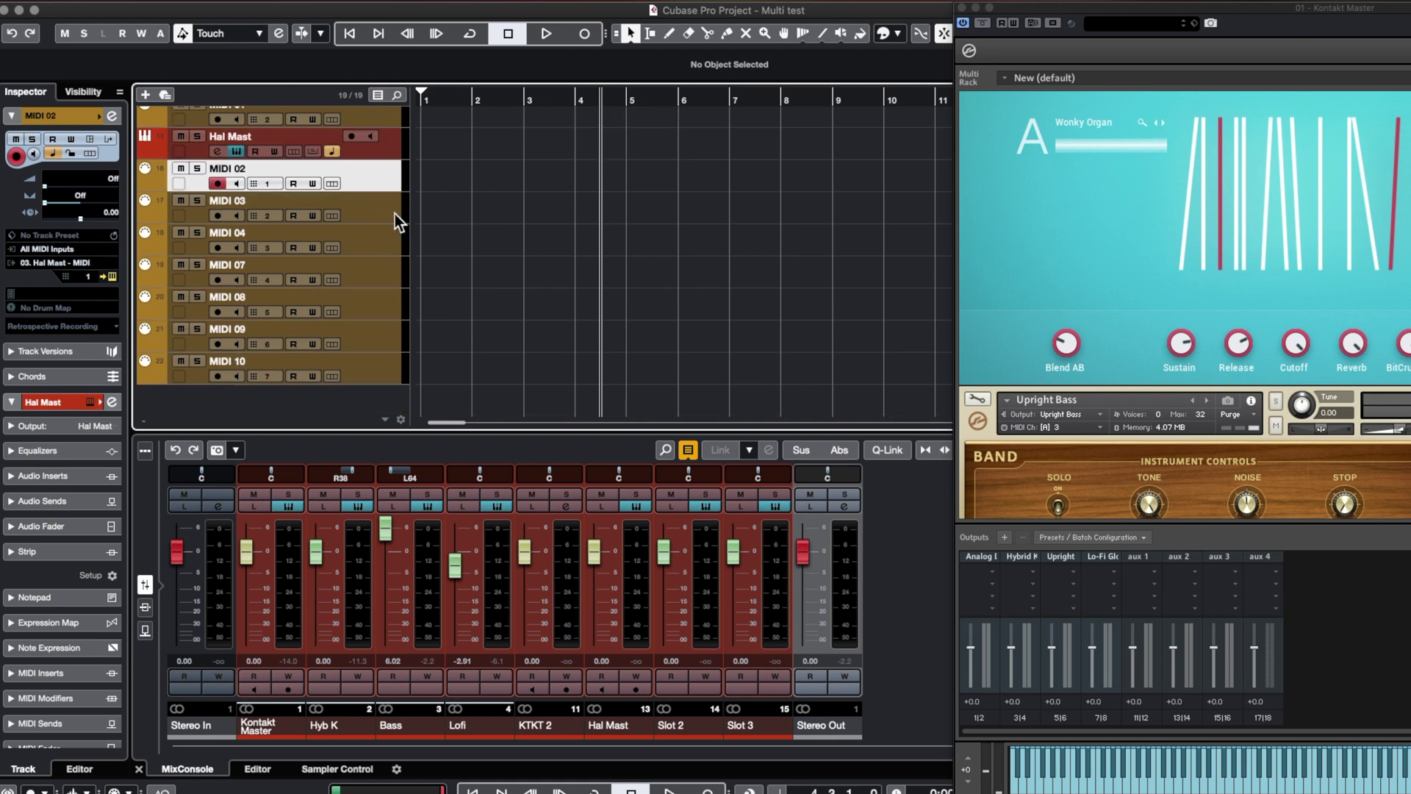
Step: Check the routing and MIDI channels of the new MIDI tracks, return to MIDI 02 and open the Hal Mast instrument
click(391, 213)
click(372, 246)
click(382, 283)
click(382, 299)
click(385, 329)
click(376, 186)
click(54, 263)
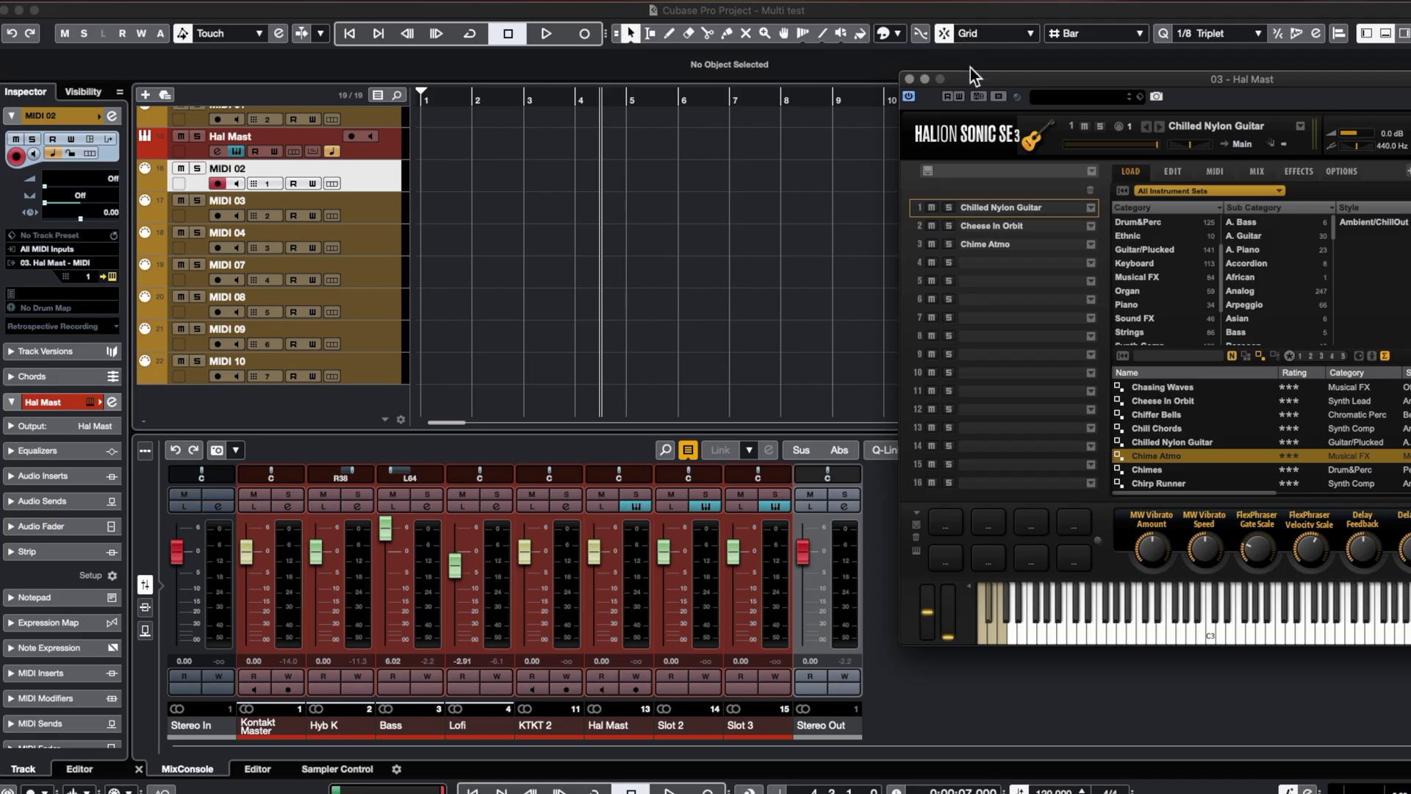
Step: Audition MIDI 02, MIDI 03 and MIDI 04 in turn to check which HALion slot and mixer channel each one plays
drag(968, 69, 903, 77)
key(f)
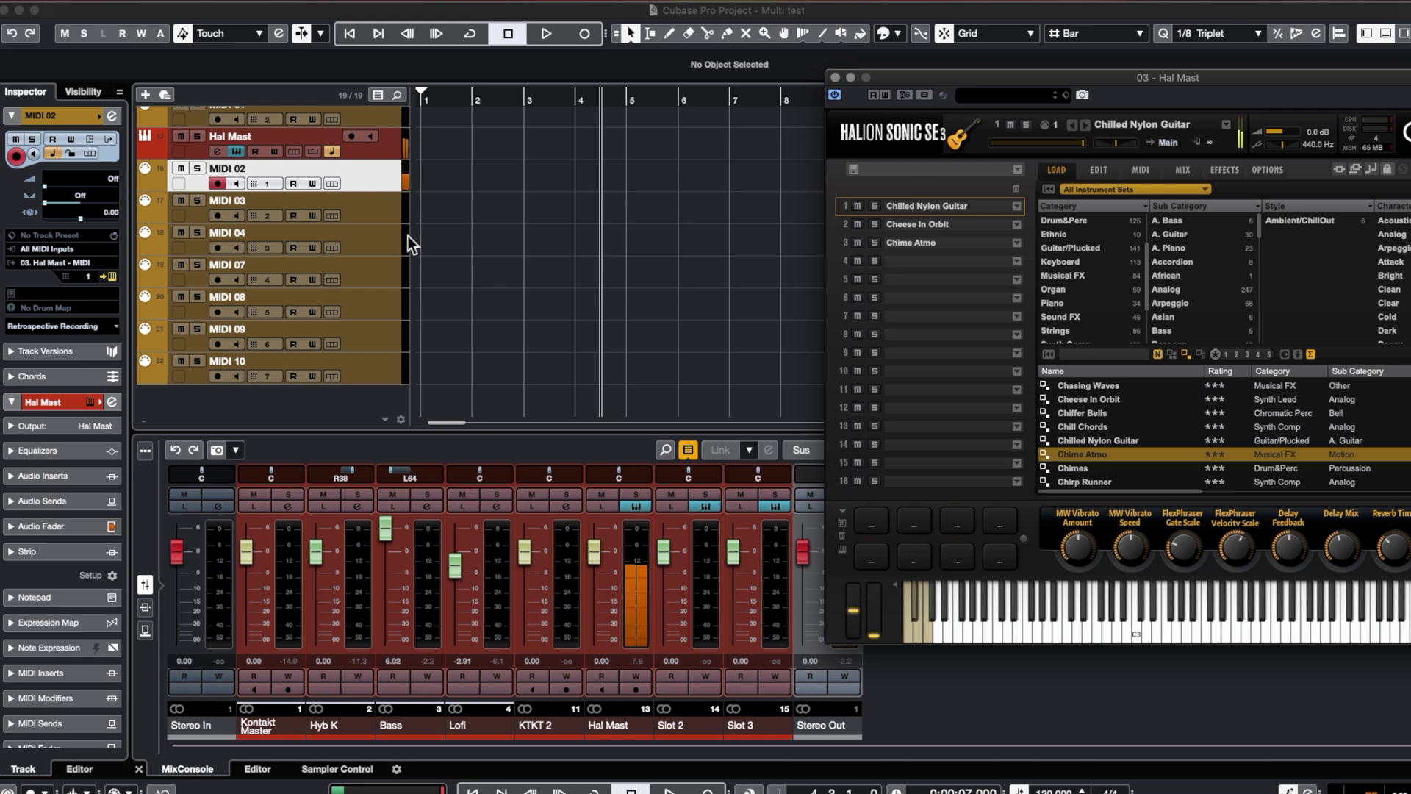
click(385, 213)
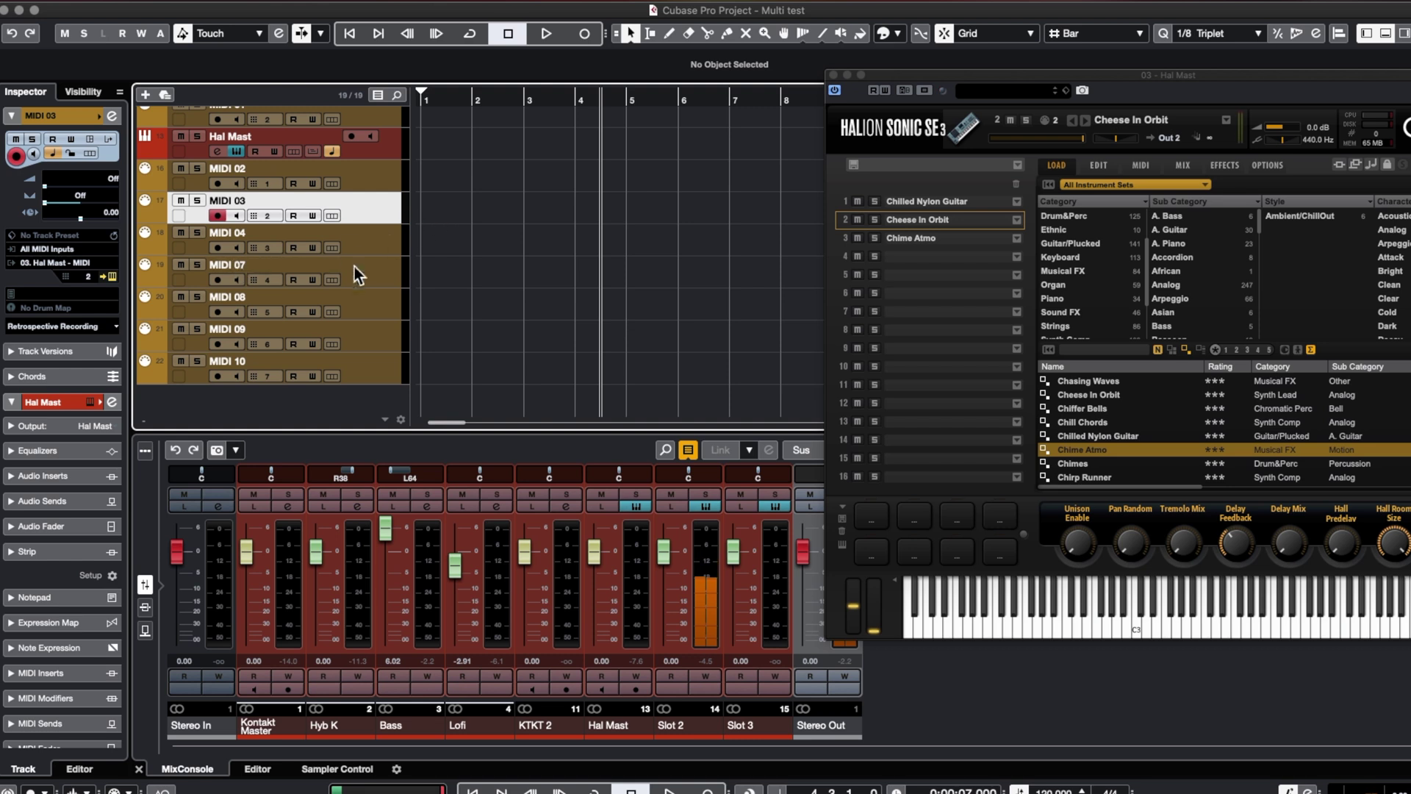
click(385, 246)
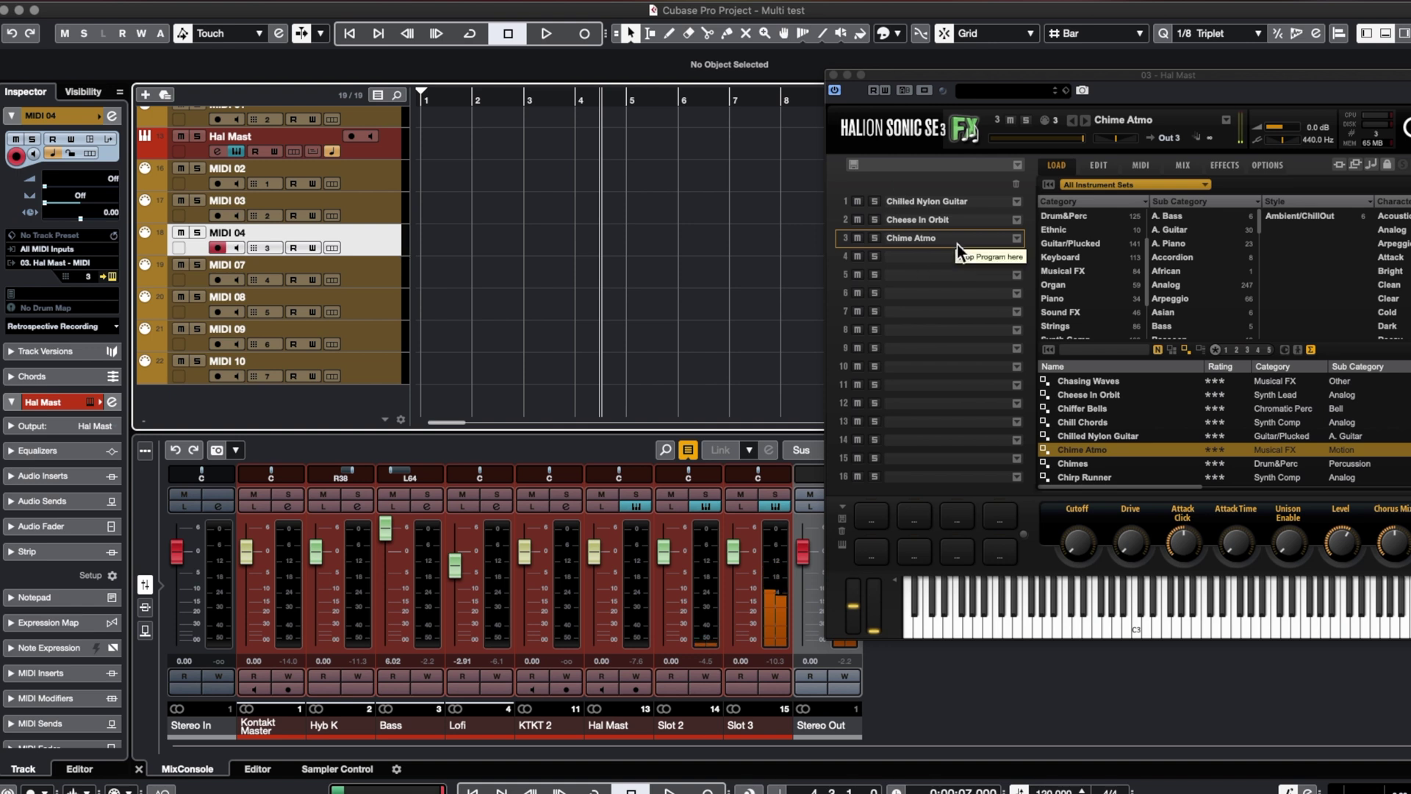
Step: Remove the four surplus tracks MIDI 07 to MIDI 10
click(367, 272)
shift+click(376, 380)
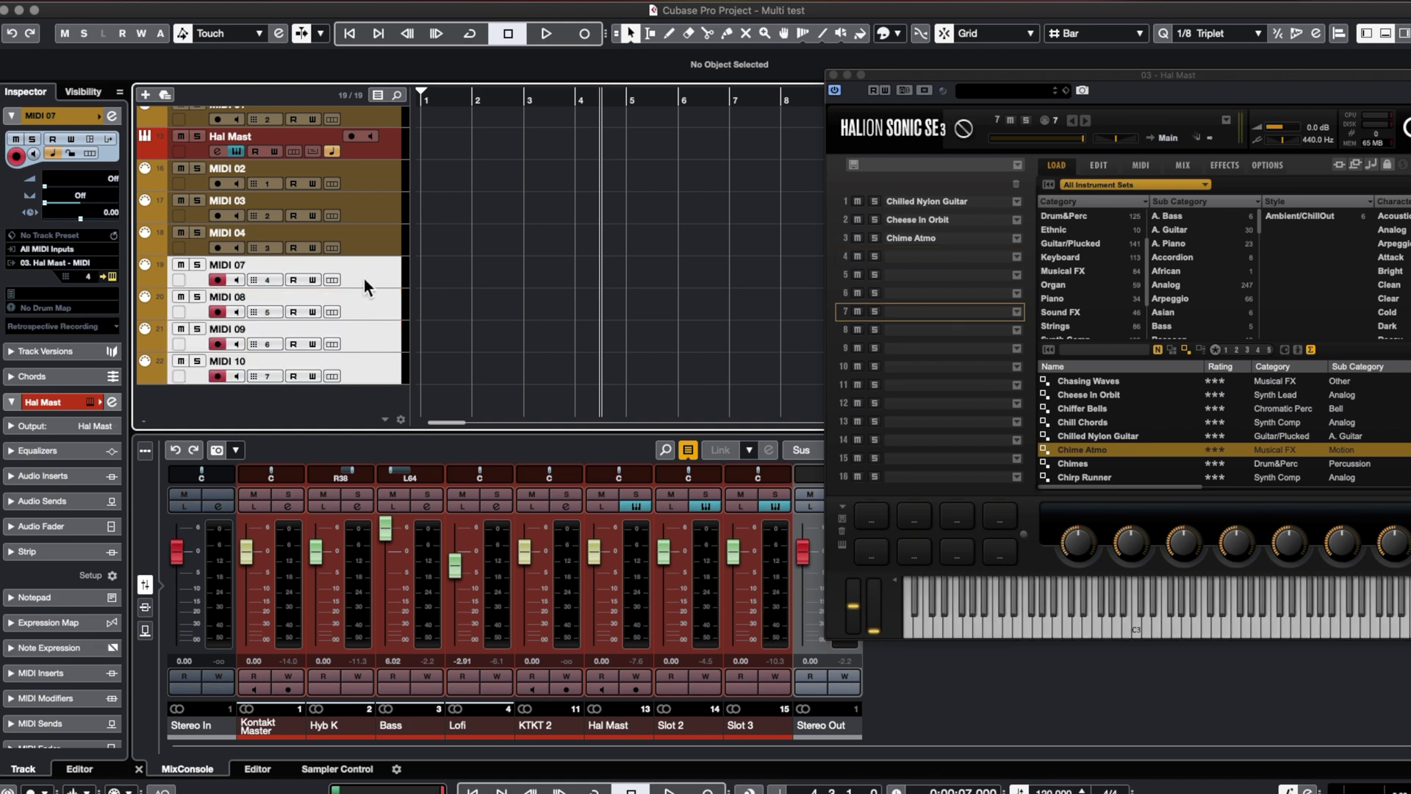
right_click(364, 279)
click(419, 331)
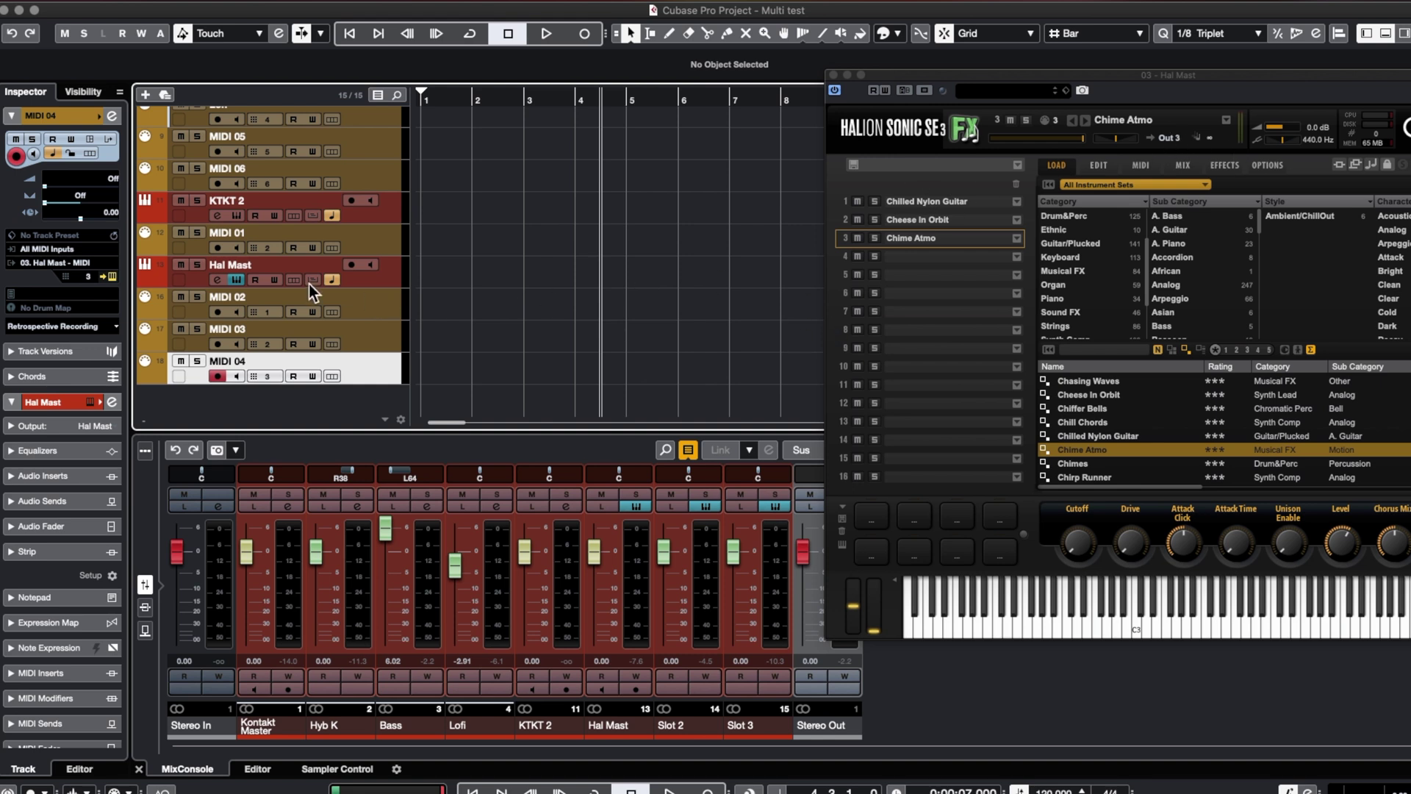
Step: Review the Hal Mast track's activated outputs and load the organ program Sunday Prayer into slot 4
click(372, 281)
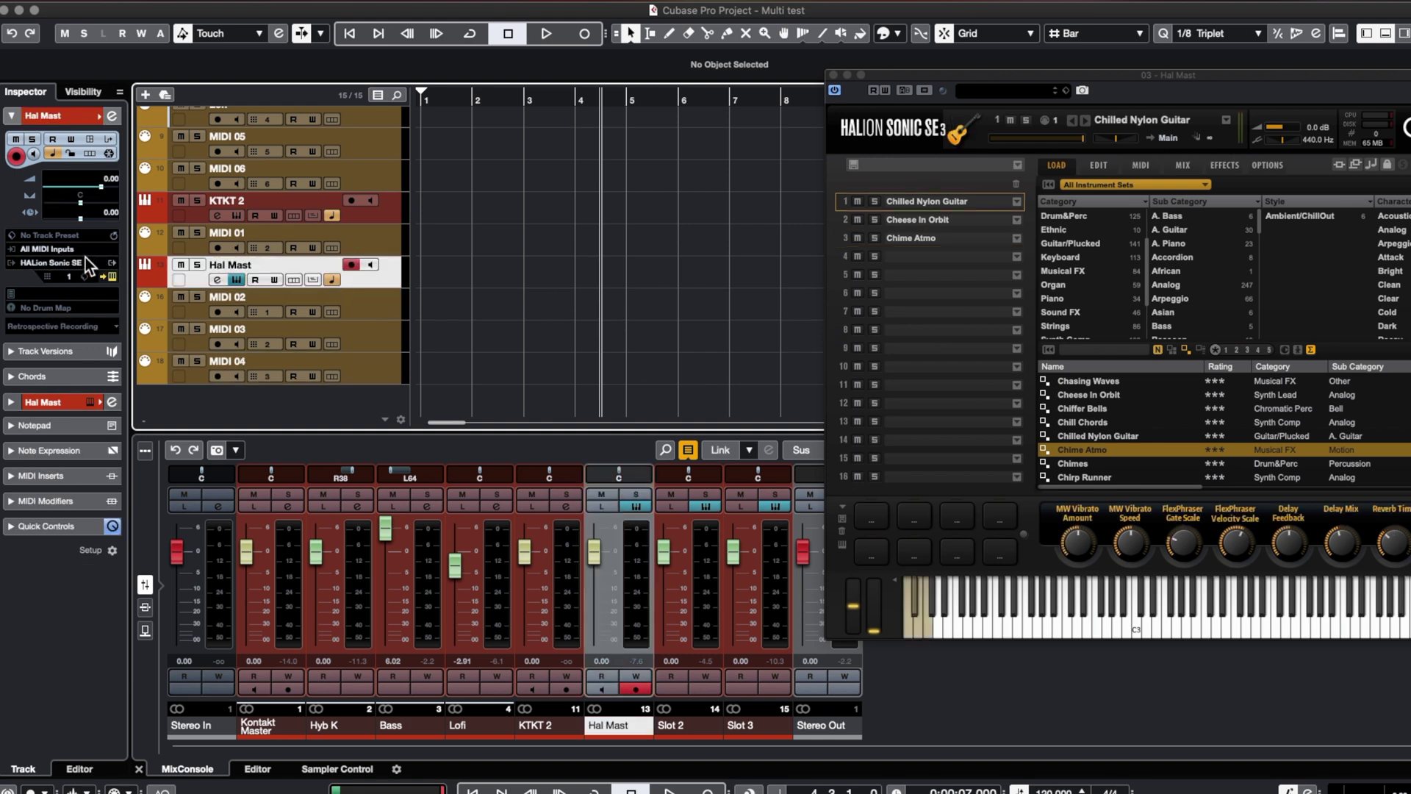
click(113, 273)
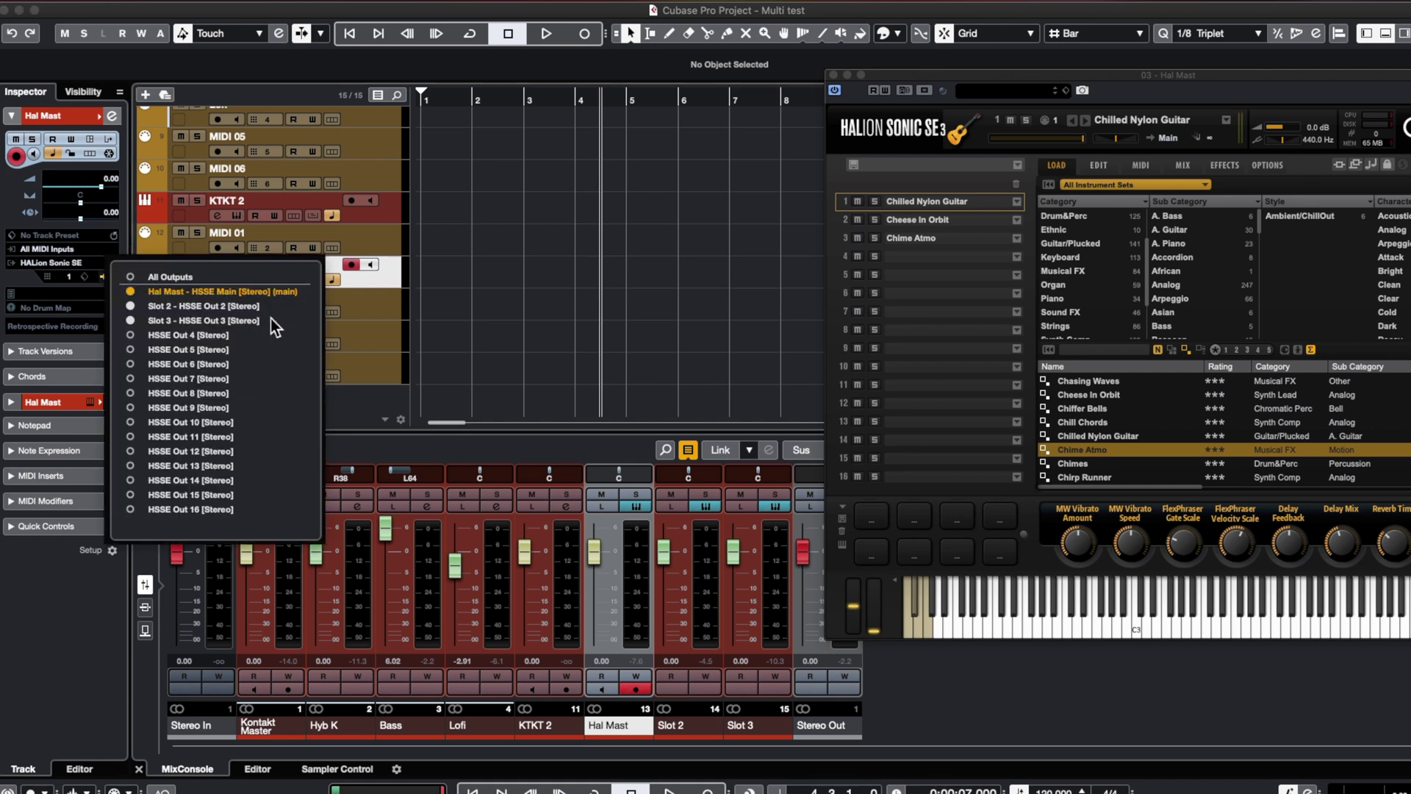
click(945, 262)
click(1059, 286)
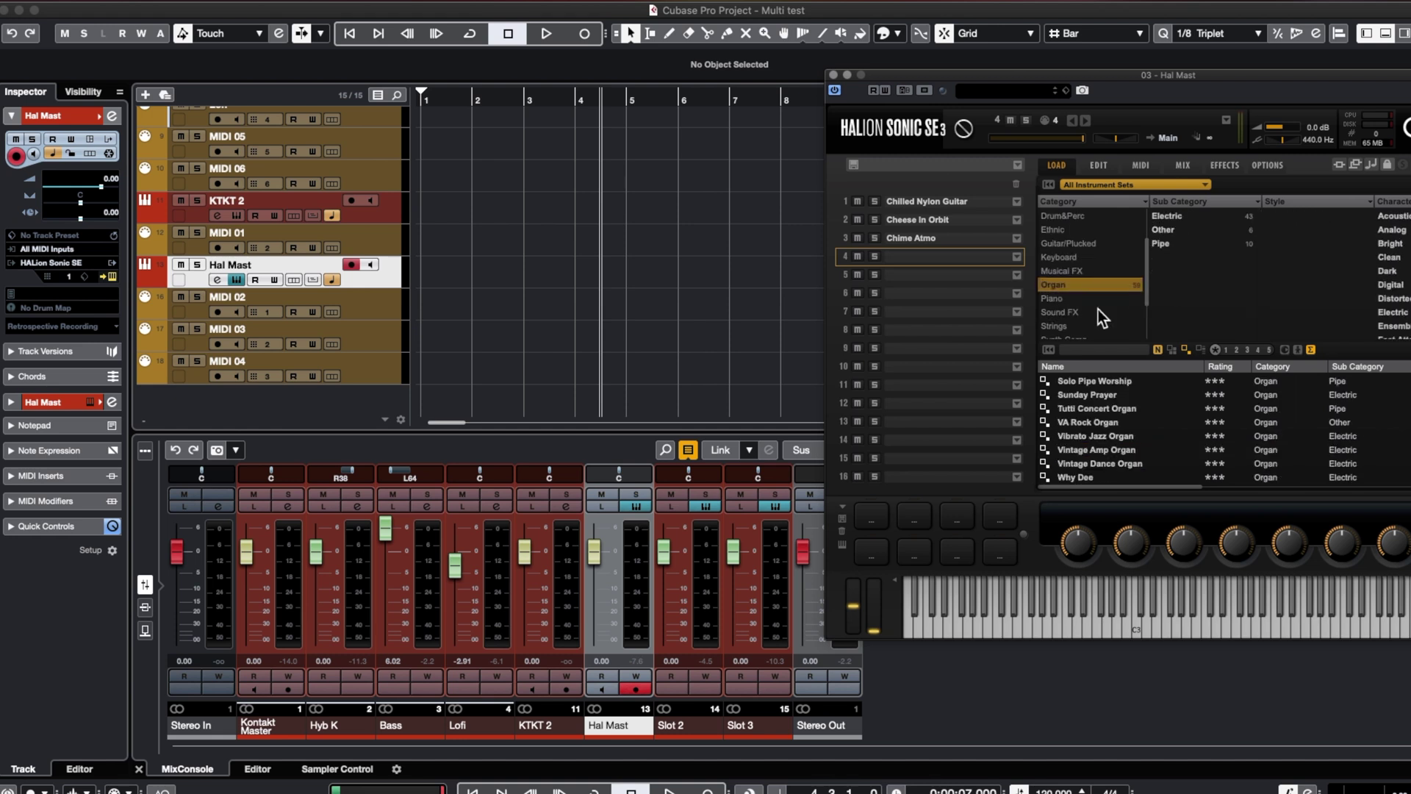
click(1122, 400)
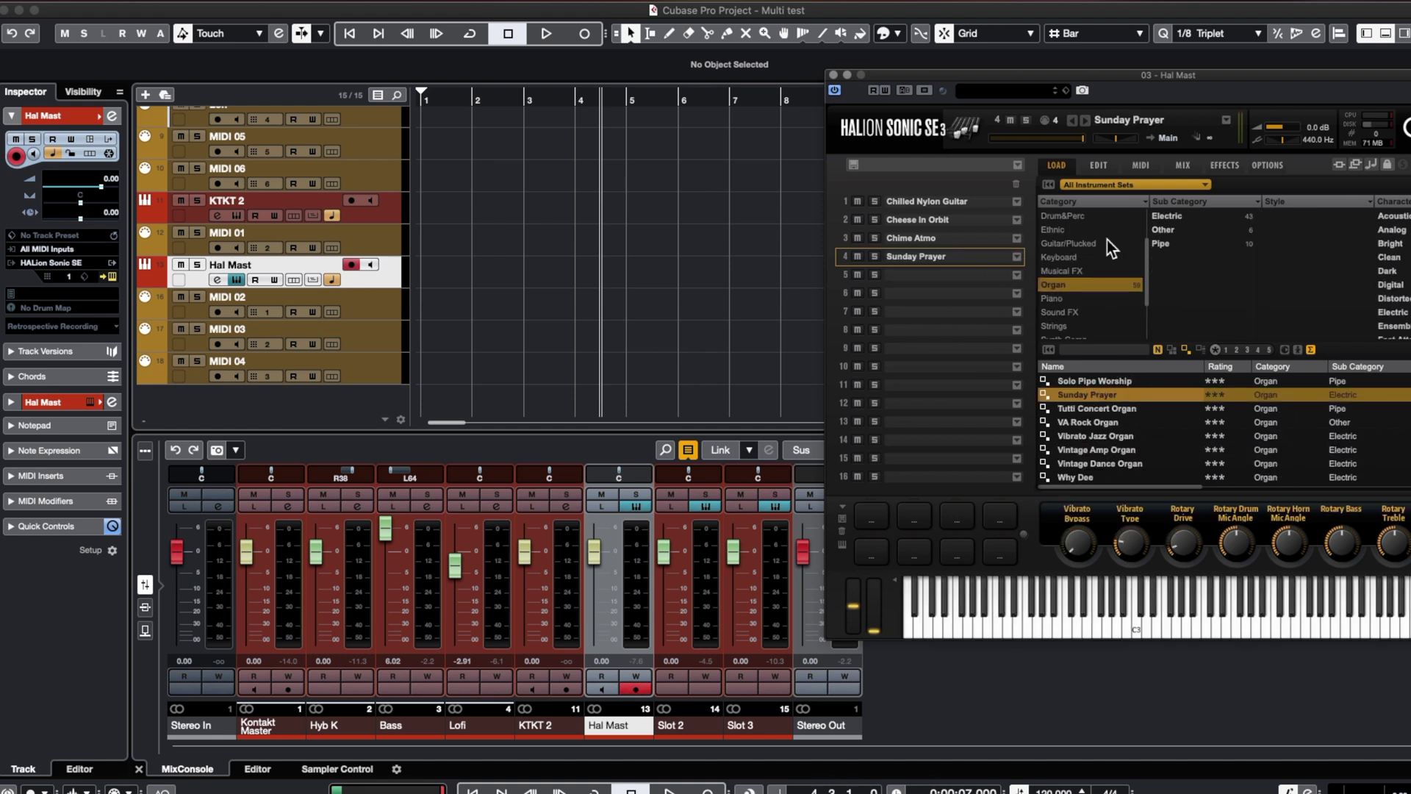
Step: Route slot 4 to Out 4 and check the activated outputs of the Hal Mast instrument
click(1168, 137)
click(1190, 193)
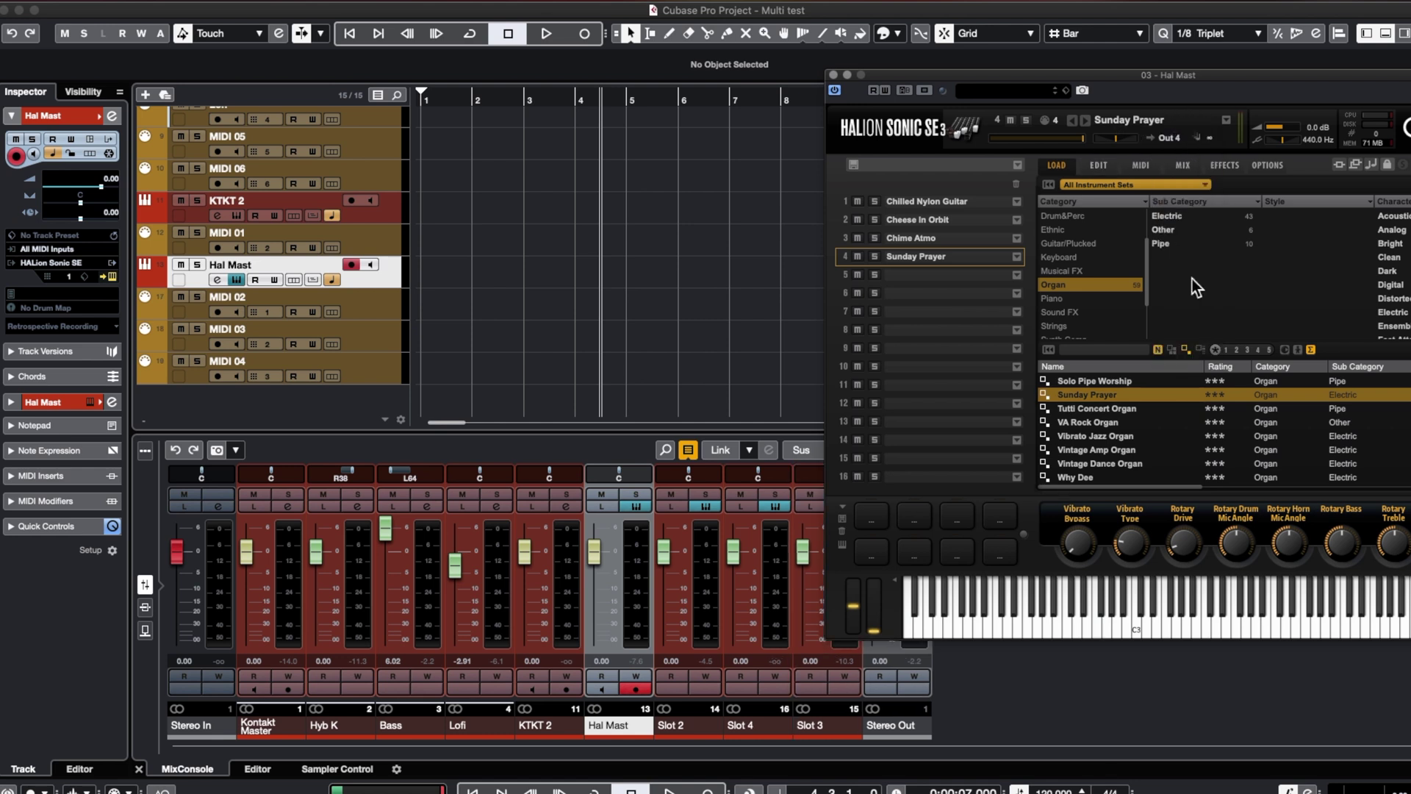
click(112, 278)
click(111, 278)
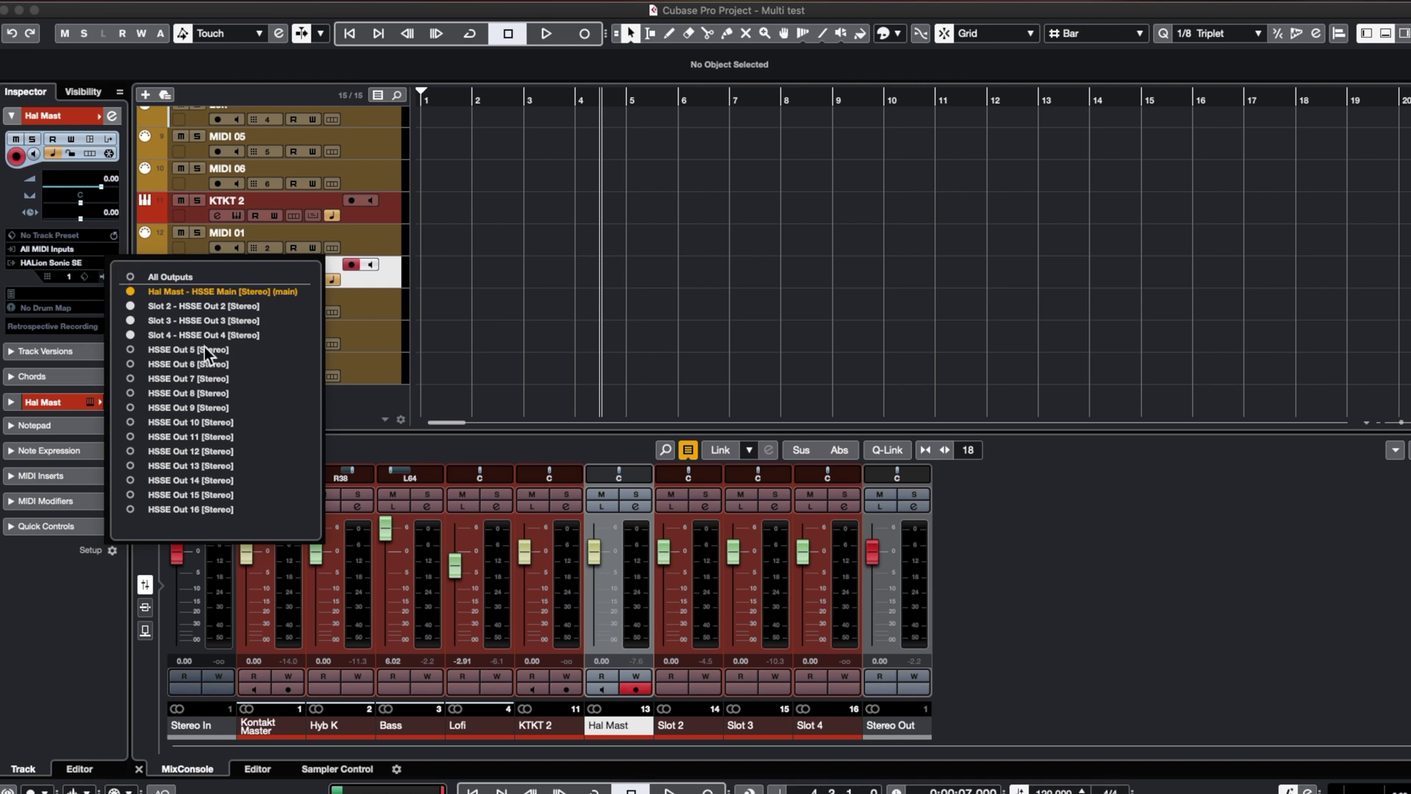